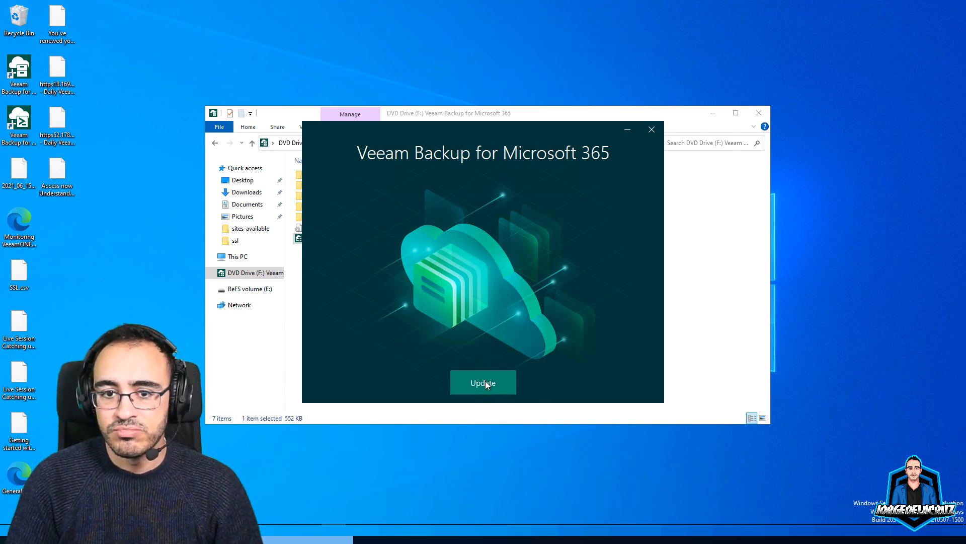
# Start the Veeam update, acknowledge the ready-to-install notice and accept the licence agreement
pyautogui.click(715, 117)
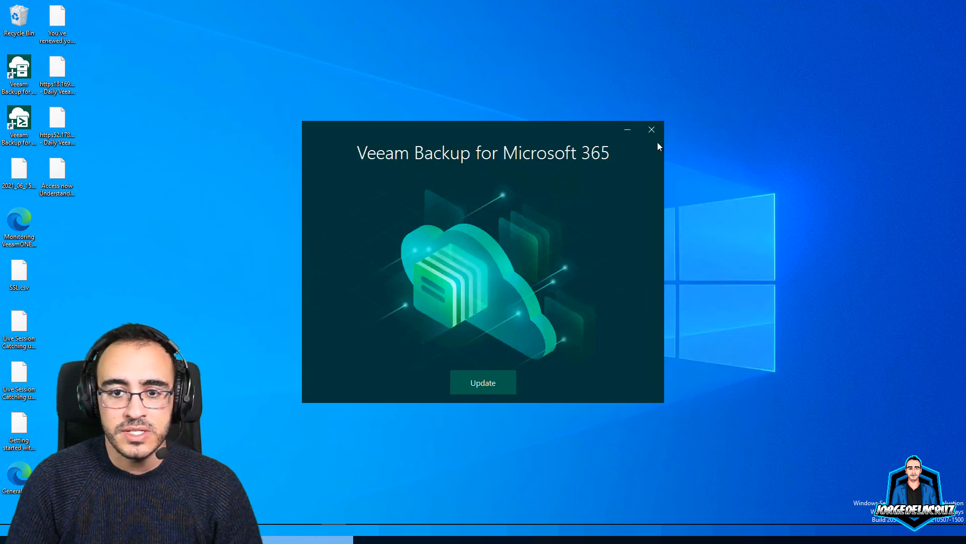
pyautogui.click(480, 384)
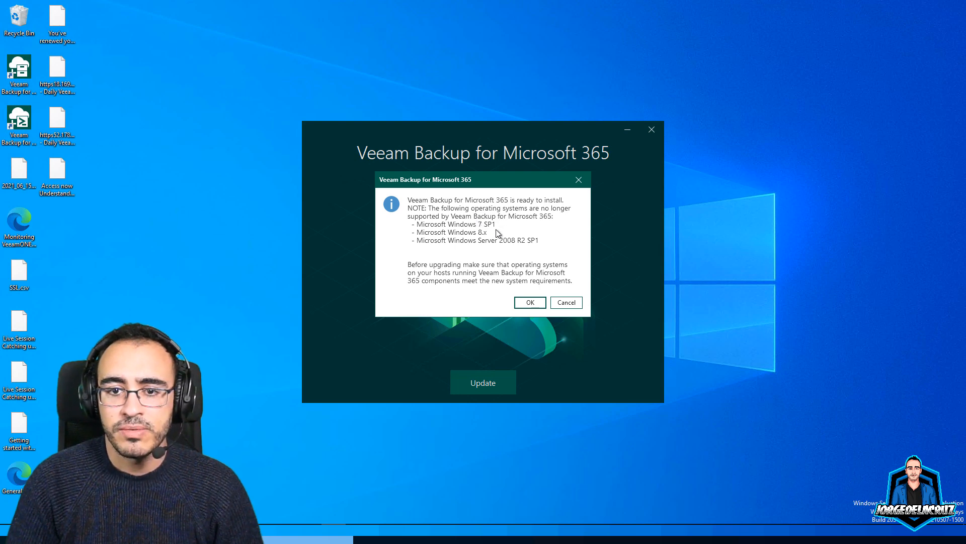
pyautogui.click(530, 303)
pyautogui.click(586, 386)
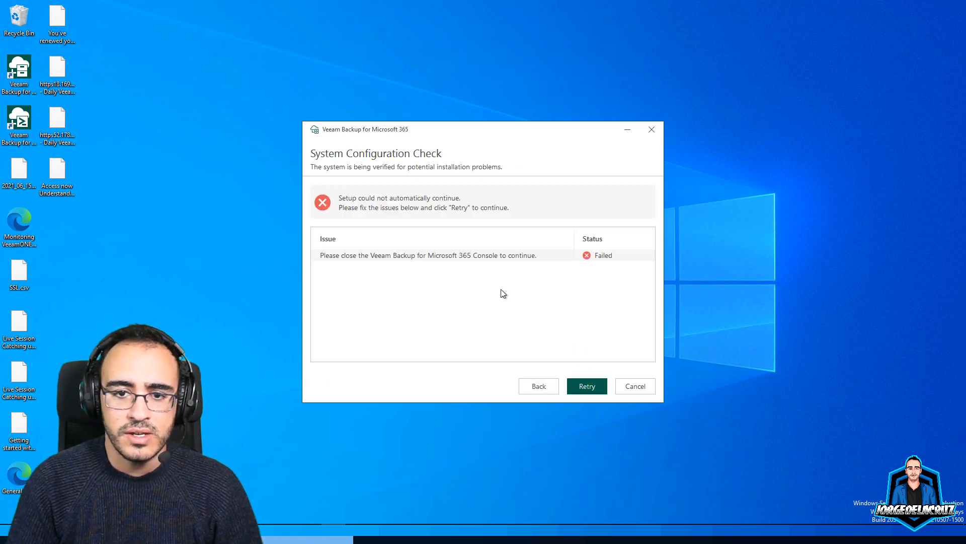
# Close the open console blocking setup and rerun the system configuration check
pyautogui.click(284, 533)
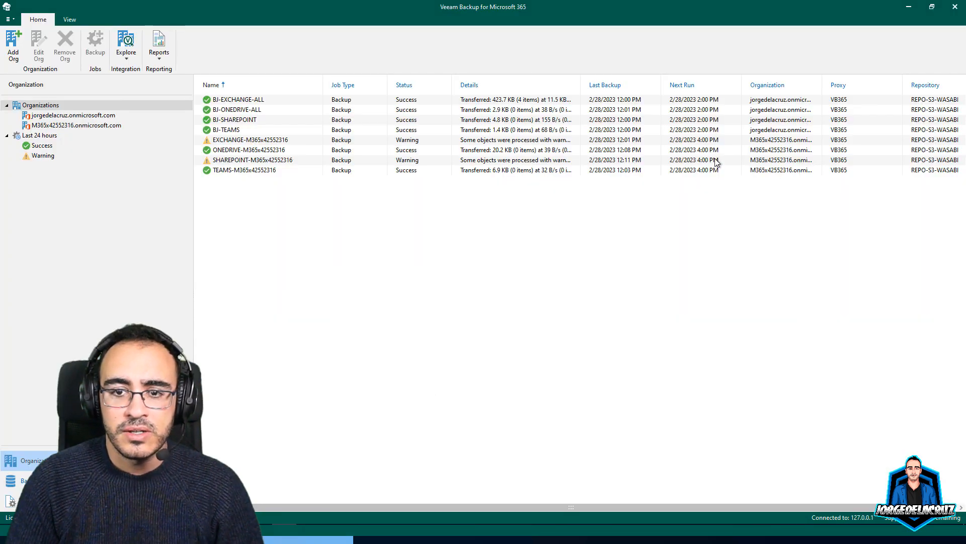
pyautogui.click(955, 6)
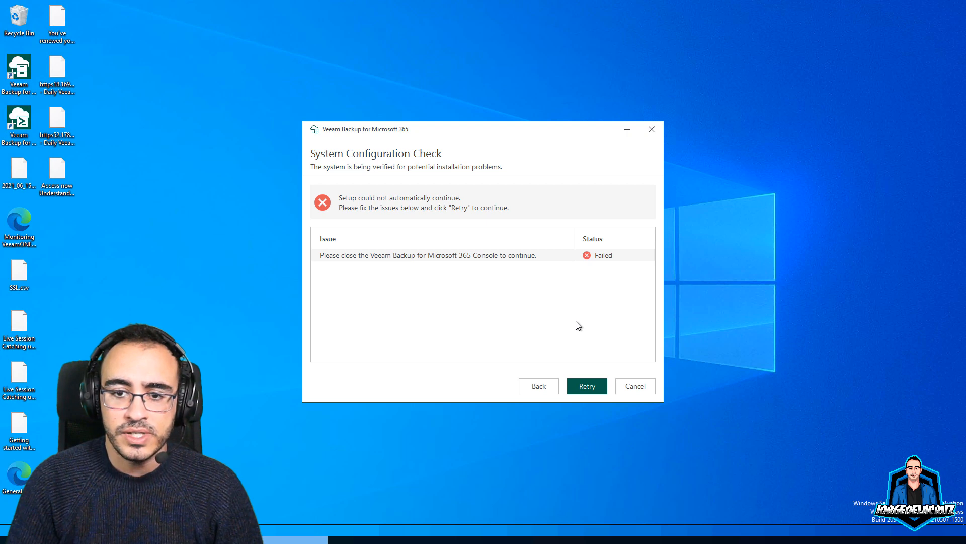
pyautogui.click(584, 387)
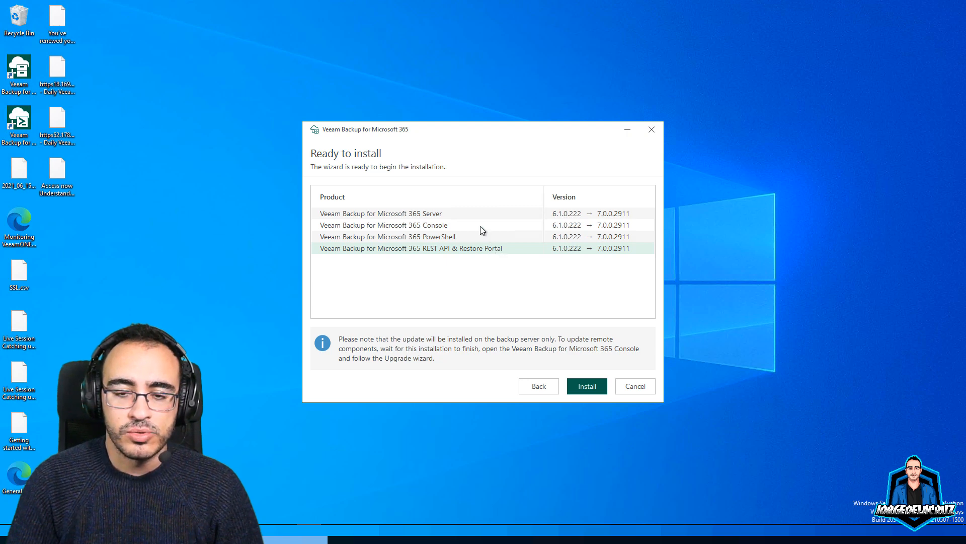
# Review the Server, Console, PowerShell and REST API version changes and install the 7.0.0.2911 update
pyautogui.click(467, 213)
pyautogui.click(464, 225)
pyautogui.click(471, 236)
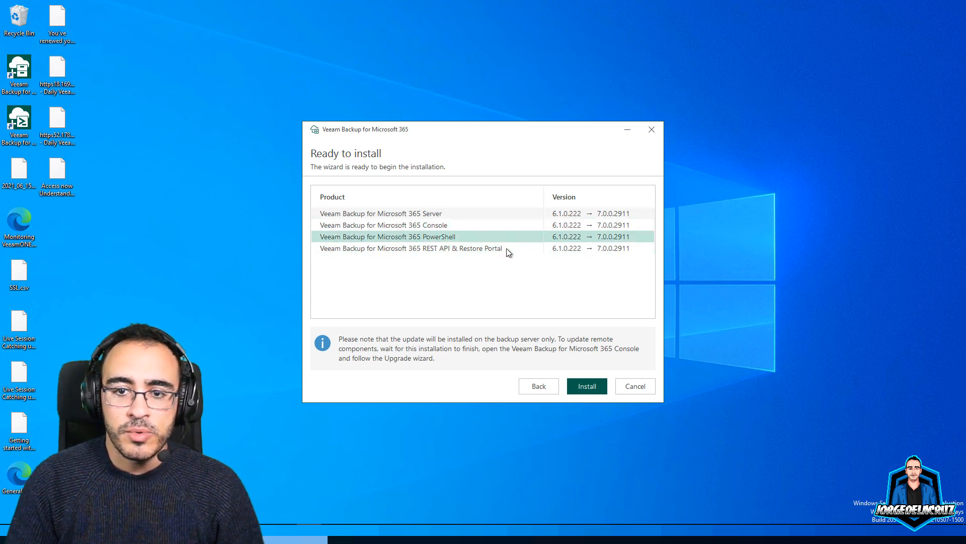
pyautogui.click(624, 248)
pyautogui.click(584, 386)
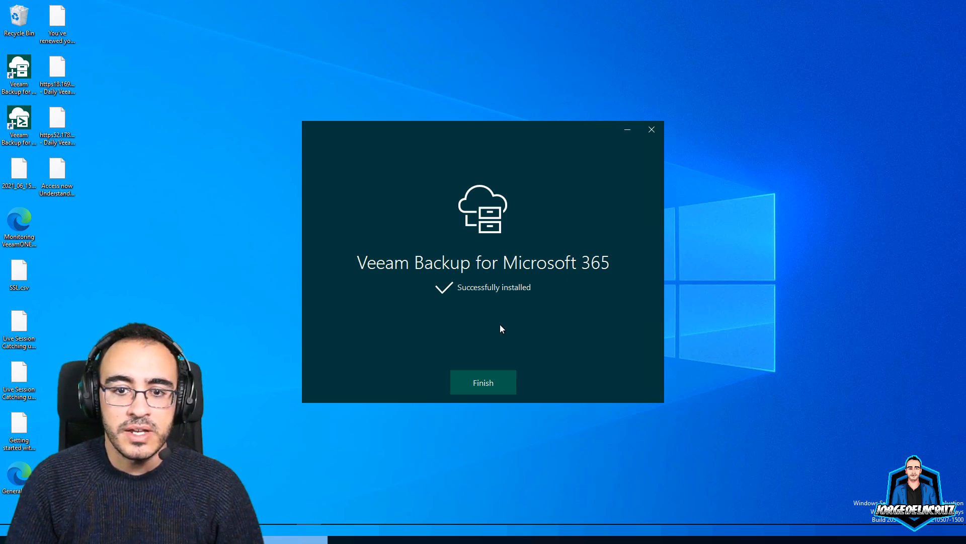
# Close the finished installer, relaunch the console and connect to the local backup server
pyautogui.click(482, 376)
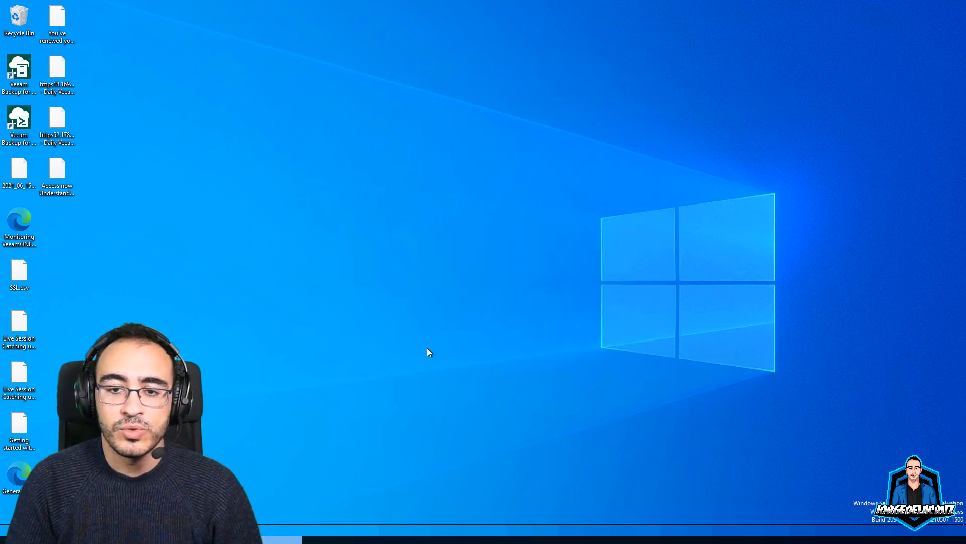
pyautogui.click(15, 79)
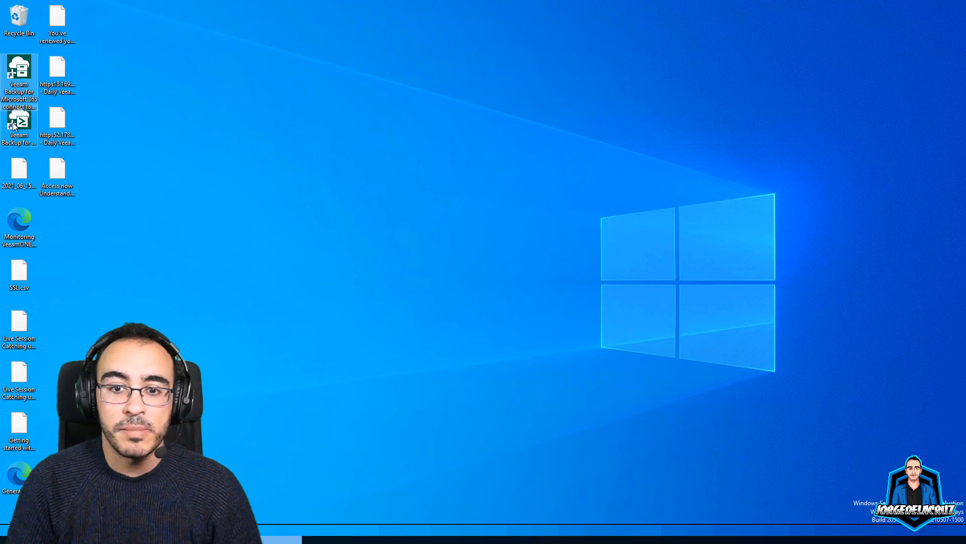
pyautogui.click(18, 119)
pyautogui.doubleClick(15, 72)
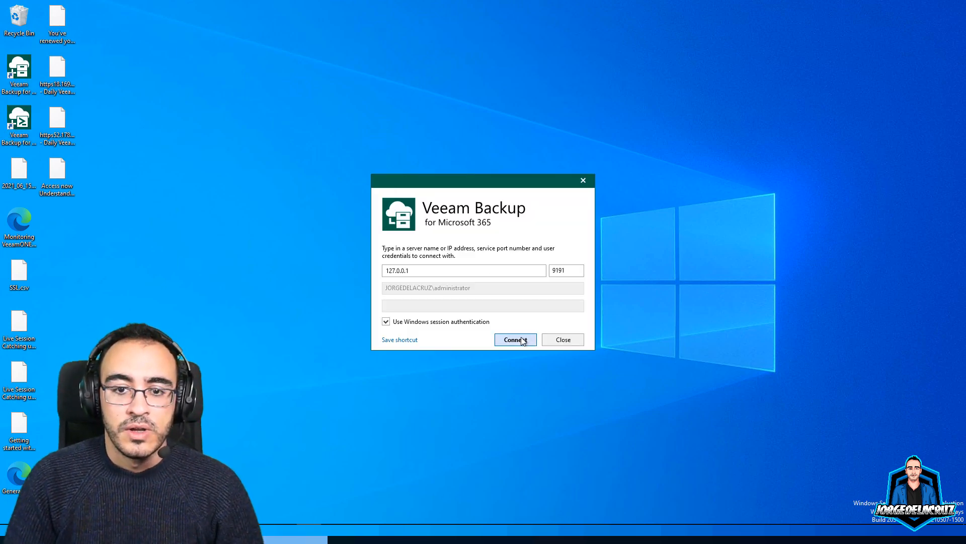
pyautogui.click(515, 339)
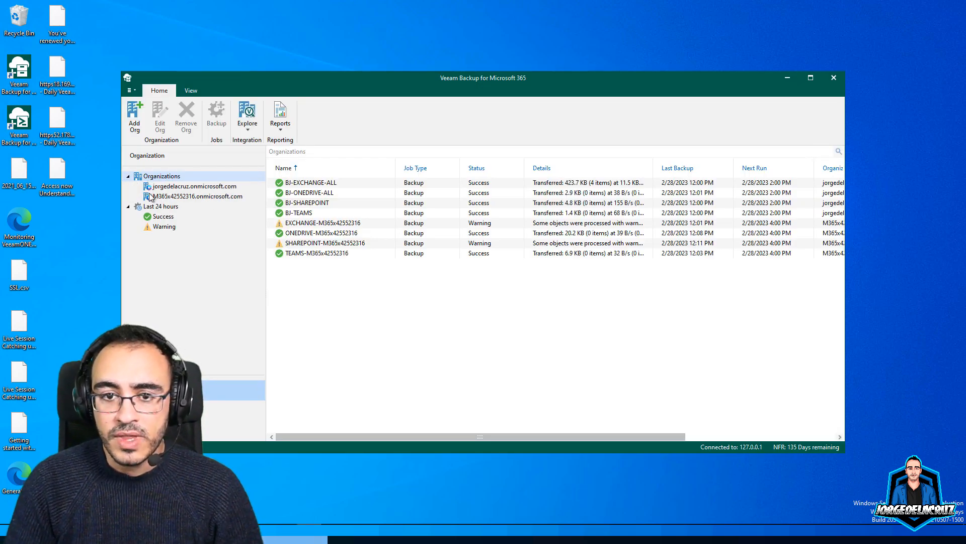
# Check the first organization's jobs and reports, then select out-of-date repository REPO-S3-WASABI
pyautogui.click(184, 188)
pyautogui.click(282, 125)
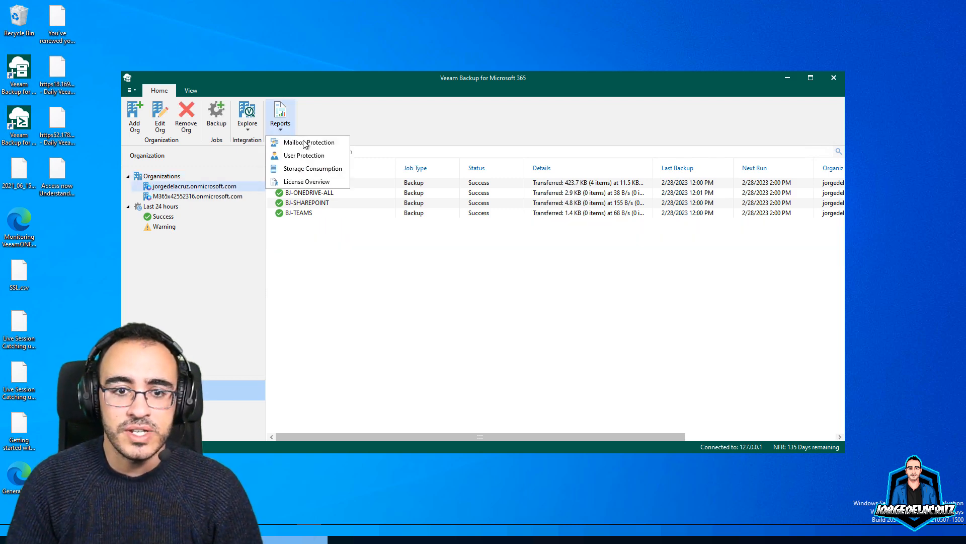
pyautogui.click(343, 264)
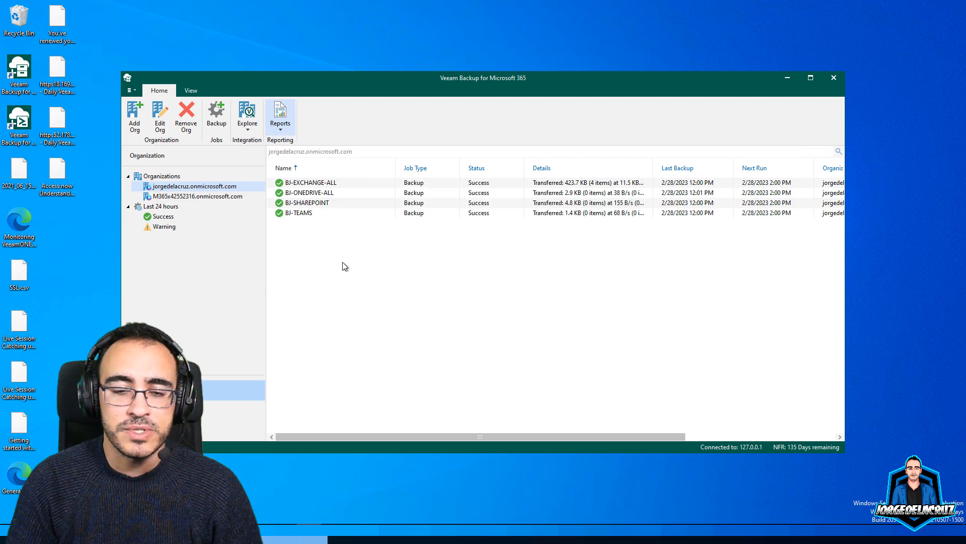
pyautogui.click(177, 410)
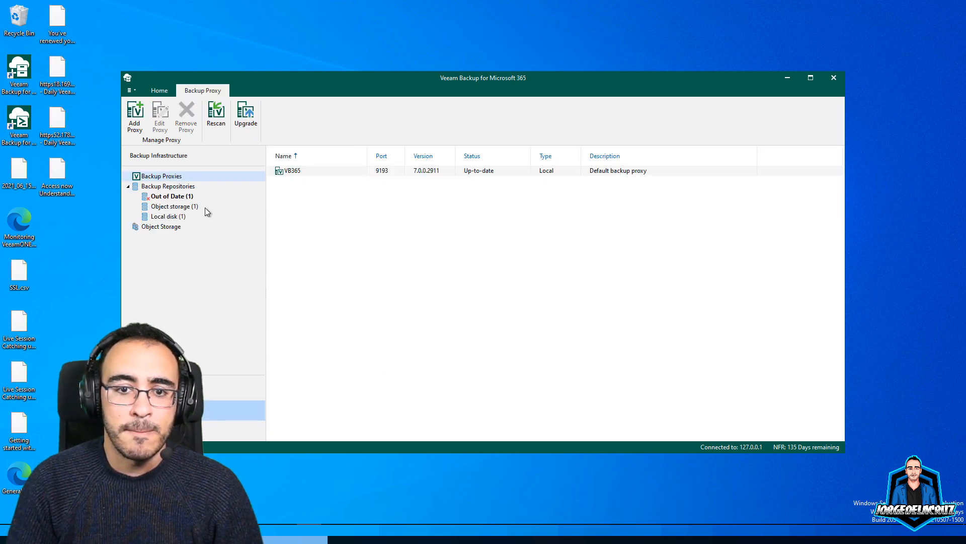
pyautogui.click(175, 196)
pyautogui.click(303, 171)
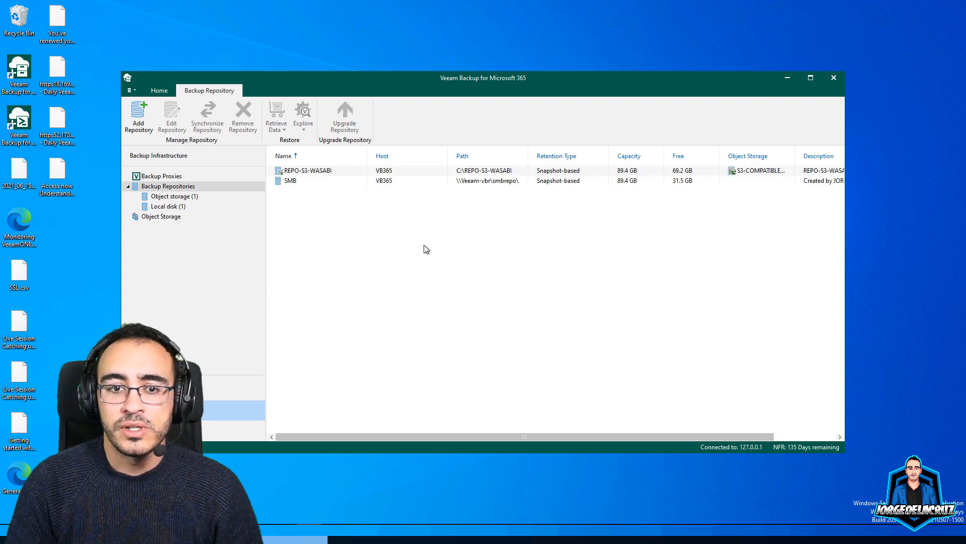
# Start a new backup repository, enter its name and reuse the name as its description
pyautogui.click(171, 197)
pyautogui.rightClick(310, 193)
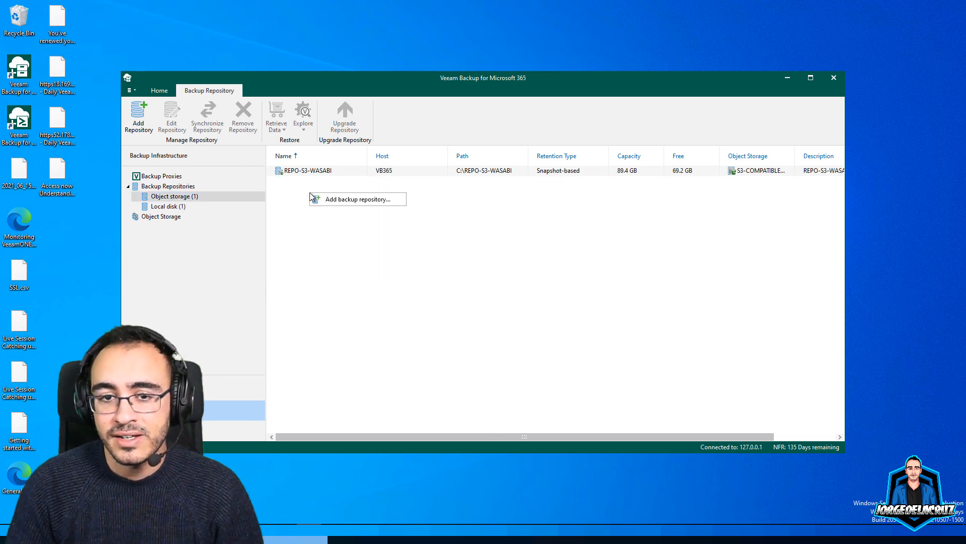
pyautogui.click(473, 211)
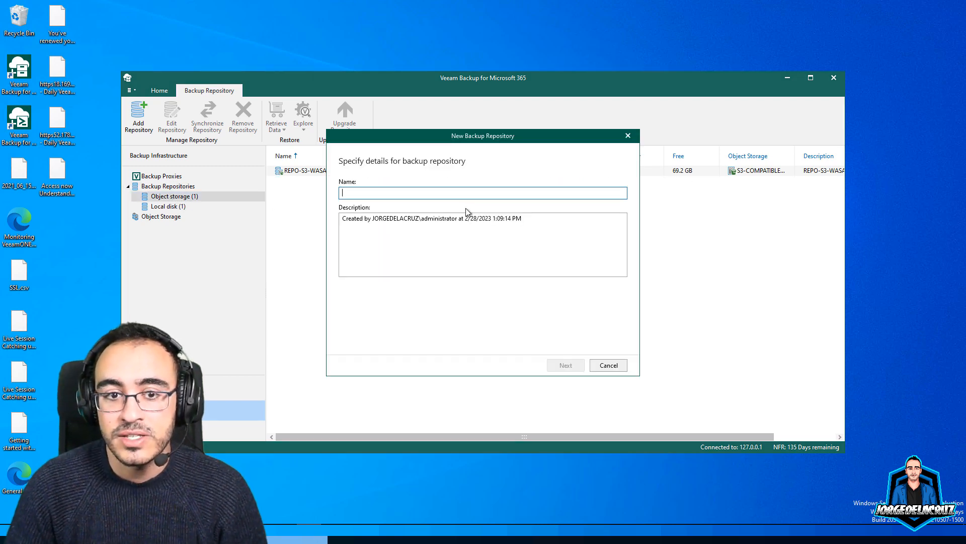
pyautogui.click(368, 190)
pyautogui.write('REPO-S3-QNAP-QUOBJECTS')
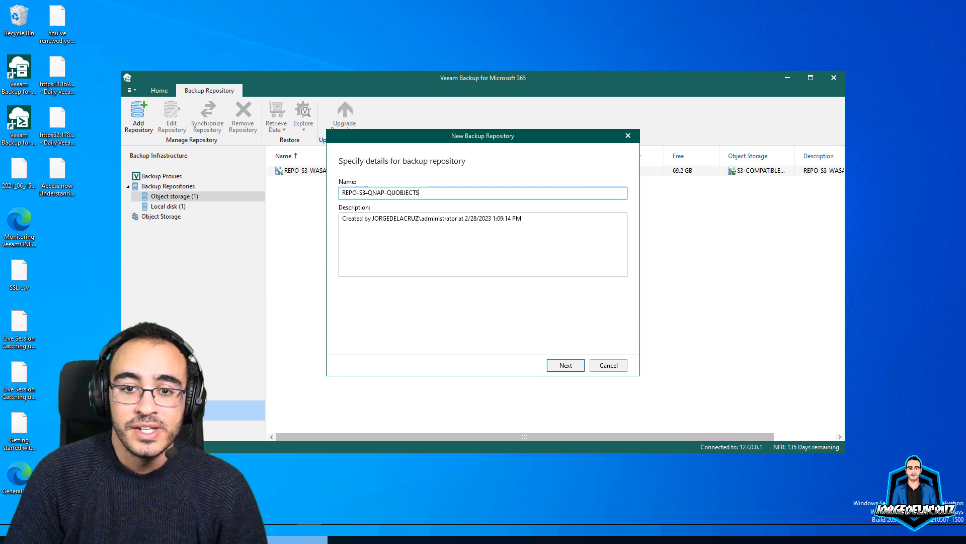
pyautogui.hotkey('ctrl', 'a')
pyautogui.hotkey('ctrl', 'c')
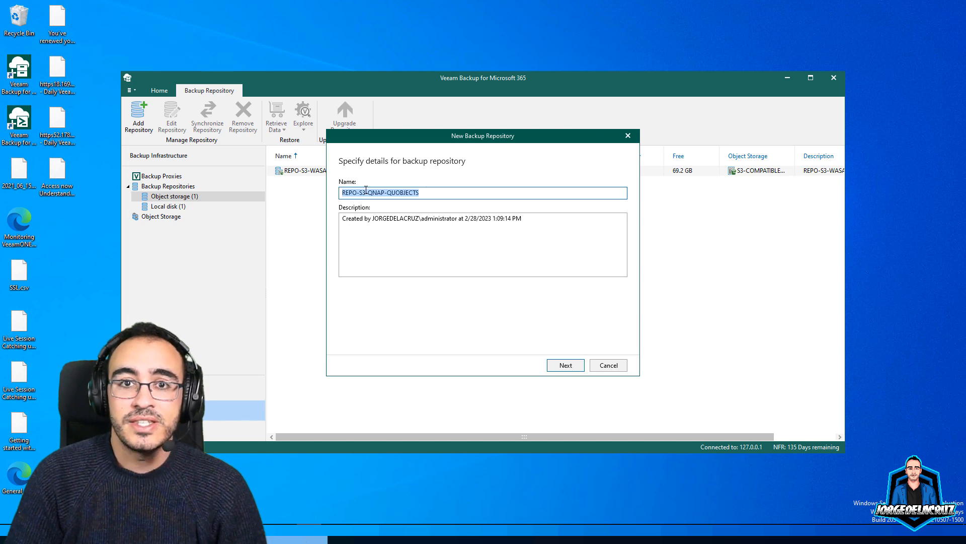
pyautogui.click(509, 216)
pyautogui.hotkey('ctrl', 'a')
pyautogui.hotkey('ctrl', 'v')
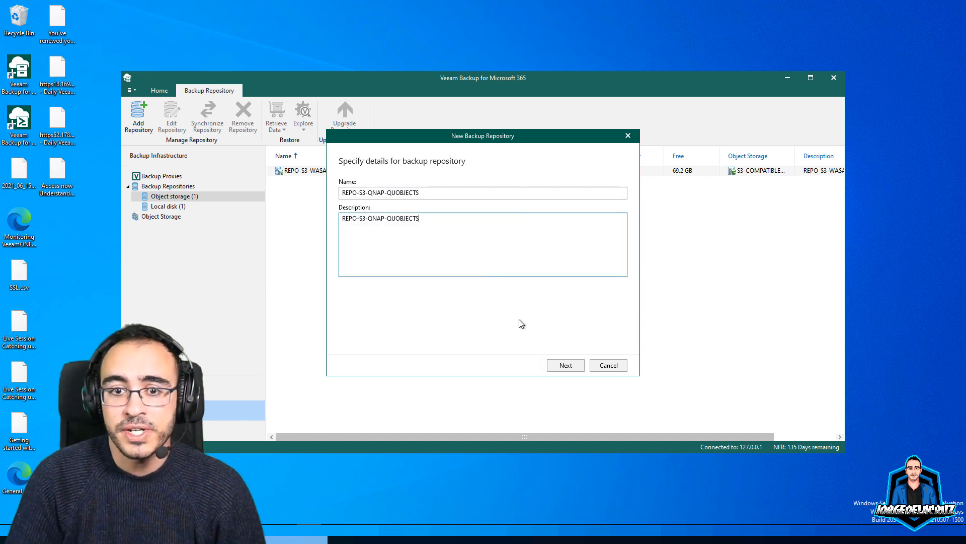
# Keep object storage and set the local cache to new folder E:\VB365-QNAP-QUOBJECTS-CACHE
pyautogui.click(566, 366)
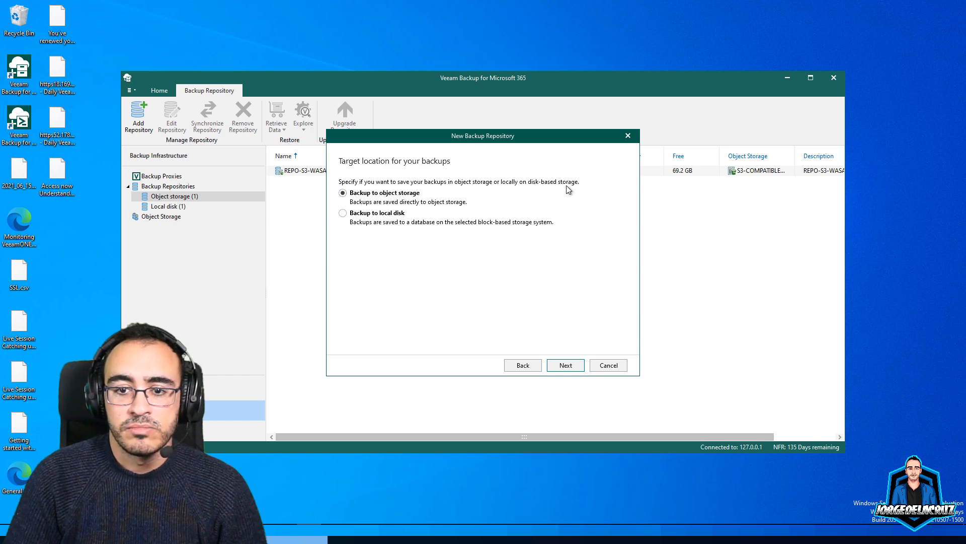
pyautogui.click(566, 365)
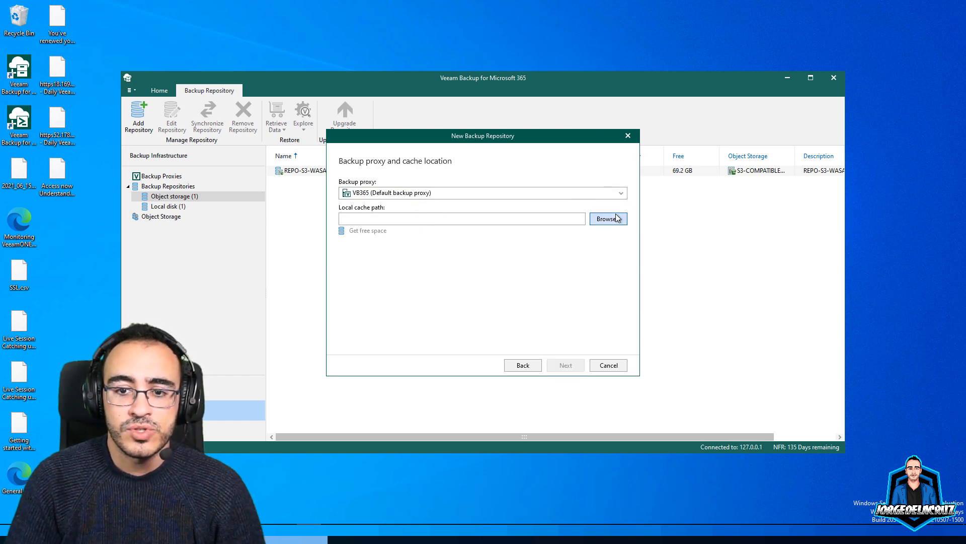
pyautogui.click(608, 220)
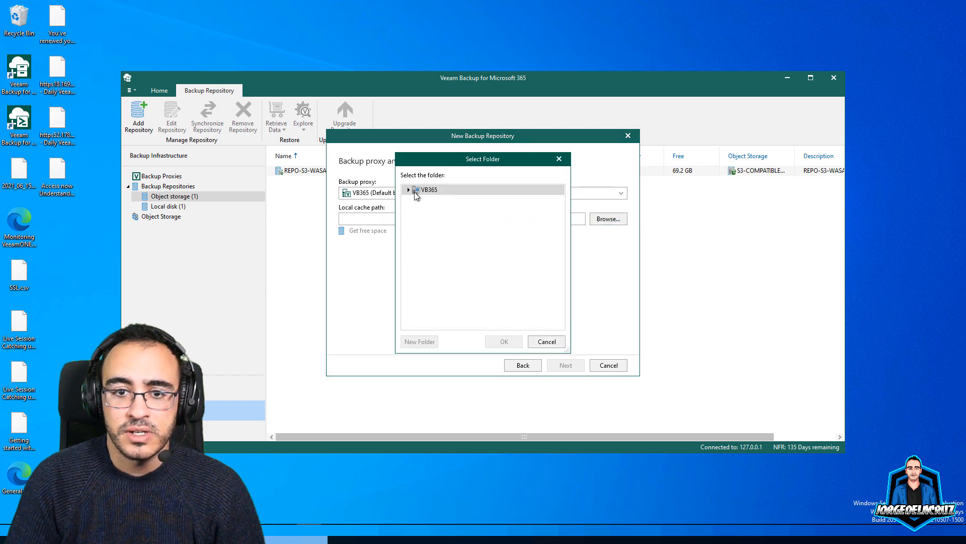
pyautogui.click(447, 212)
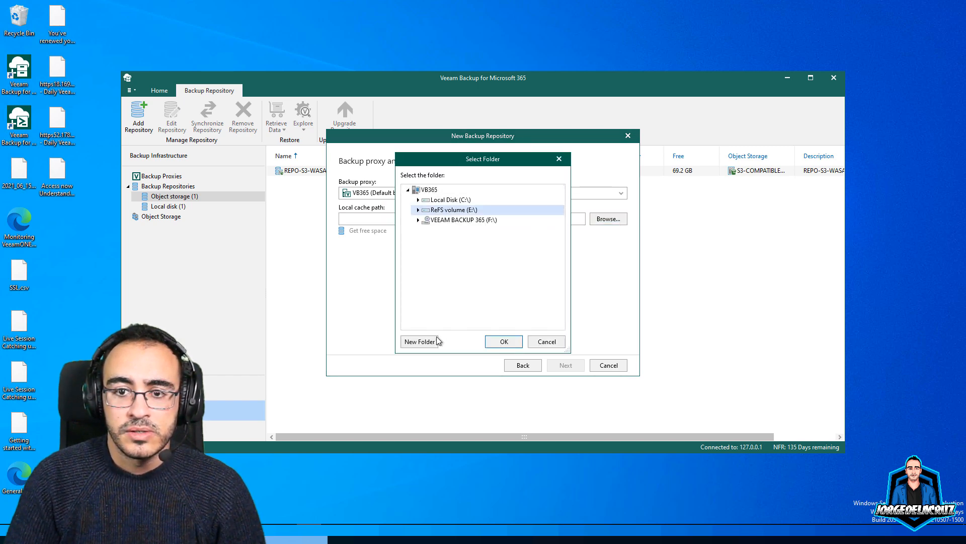
pyautogui.click(426, 342)
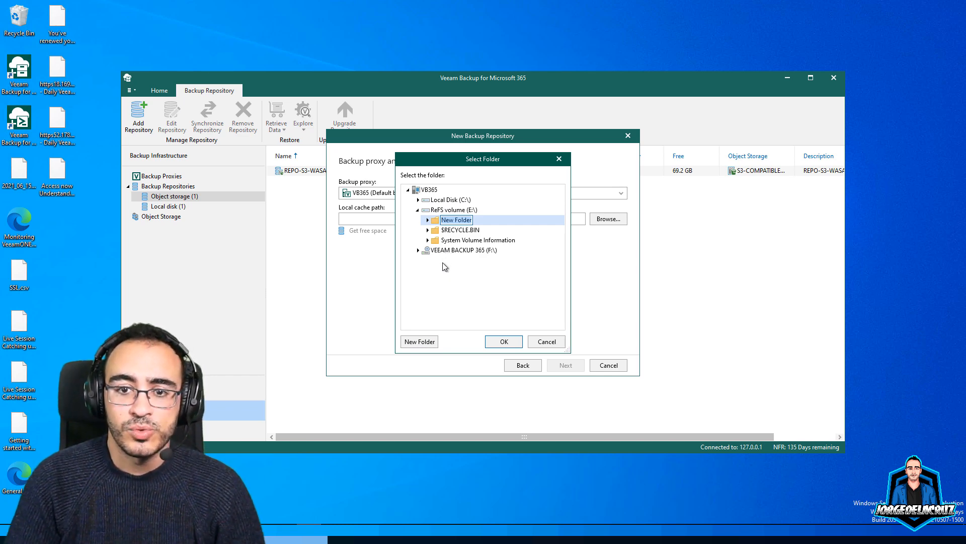
pyautogui.write('VB')
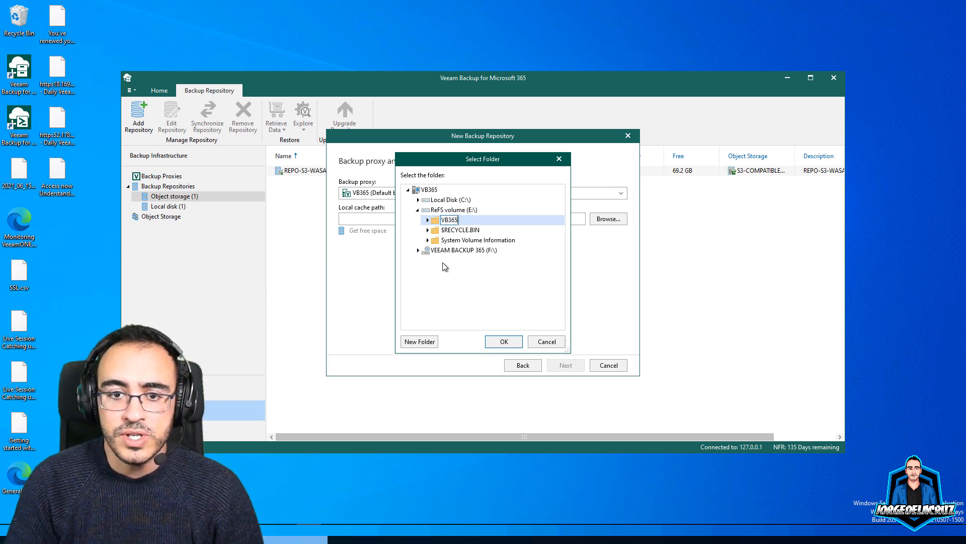
pyautogui.write('365-QNAP-')
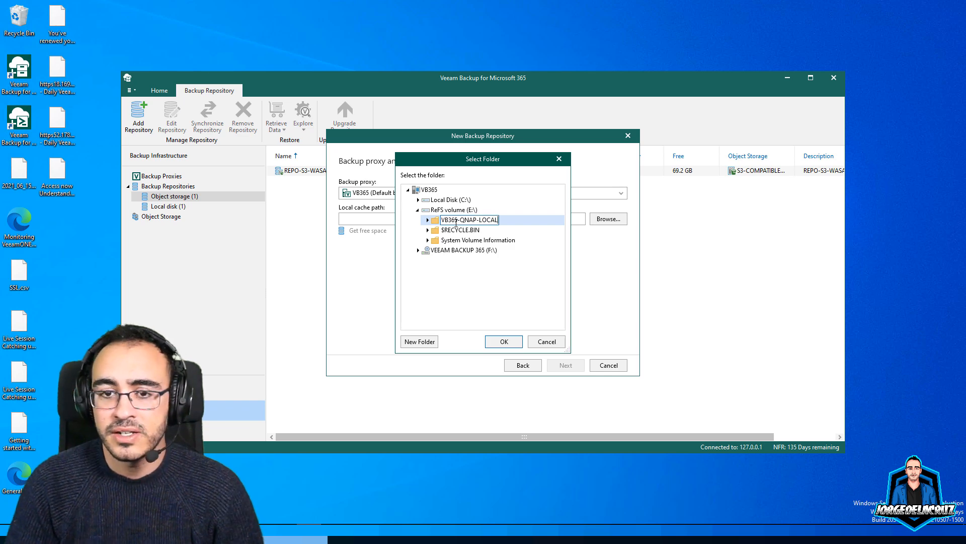
pyautogui.write('CACE')
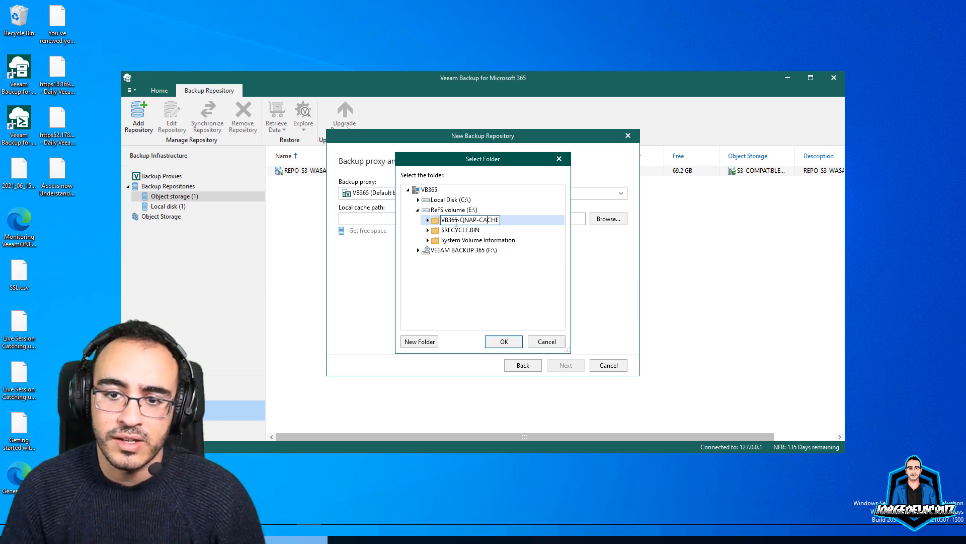
pyautogui.write('QUOBJECTS-')
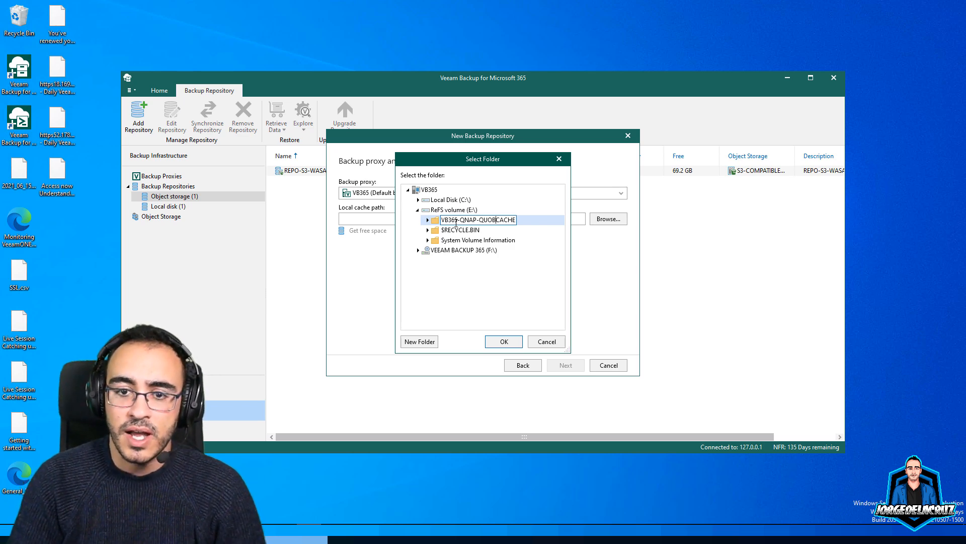
pyautogui.press('Return')
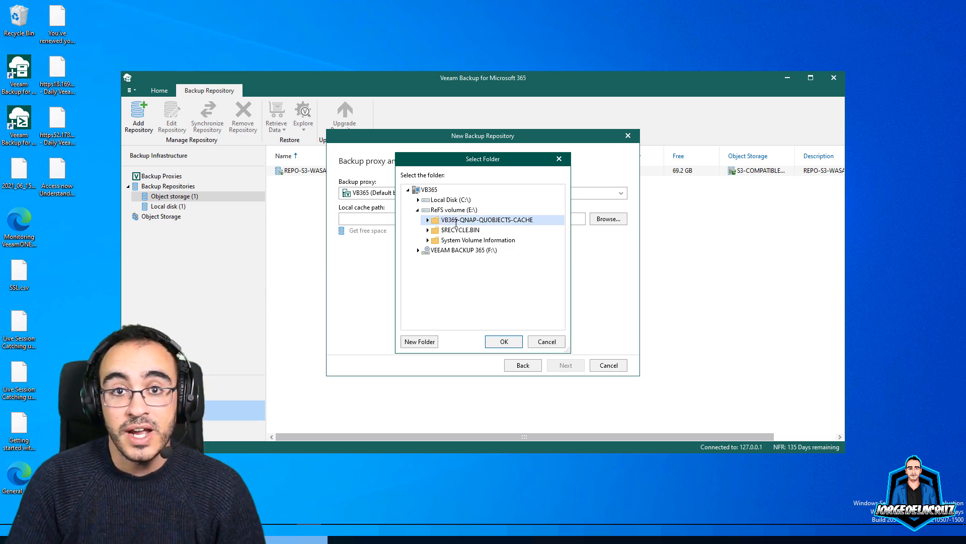
pyautogui.click(504, 342)
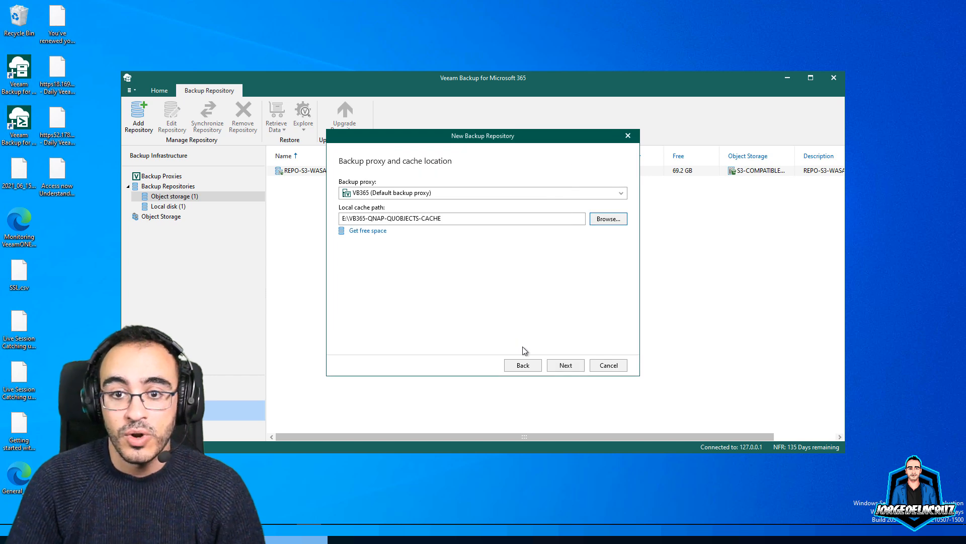
pyautogui.click(565, 366)
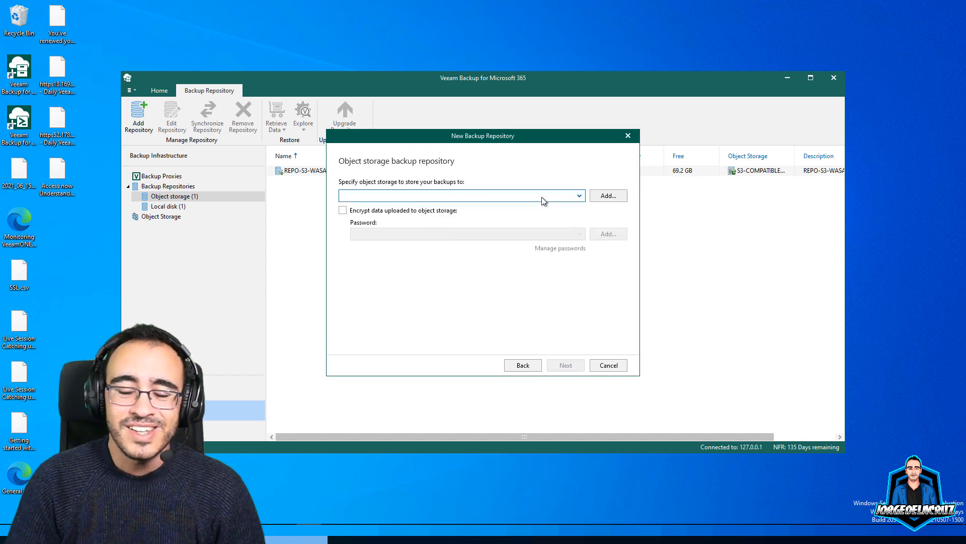
# Start a new object storage named REPO-S3-QNAP-QUOBJECTS, using the name as its description
pyautogui.click(608, 195)
pyautogui.moveTo(524, 209); pyautogui.dragTo(325, 212)
pyautogui.press('Delete')
pyautogui.click(365, 185)
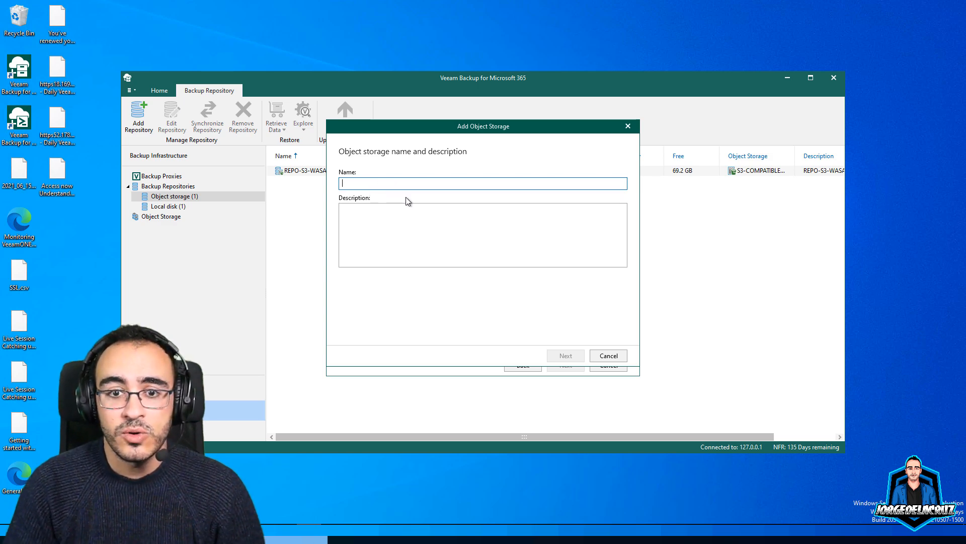
pyautogui.hotkey('ctrl', 'v')
pyautogui.click(388, 207)
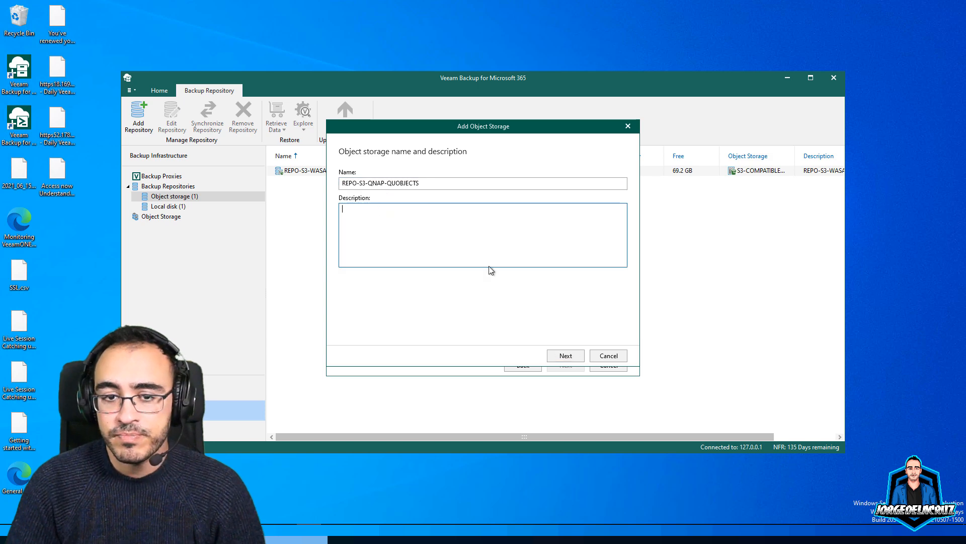
pyautogui.write('REPO-S3-QNAP-QUOBJECTS')
pyautogui.click(565, 355)
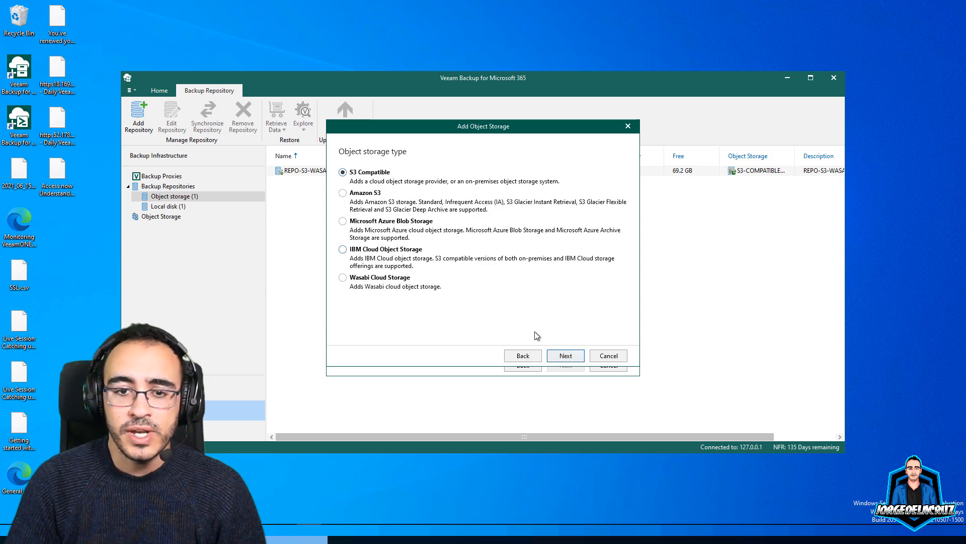
pyautogui.click(566, 356)
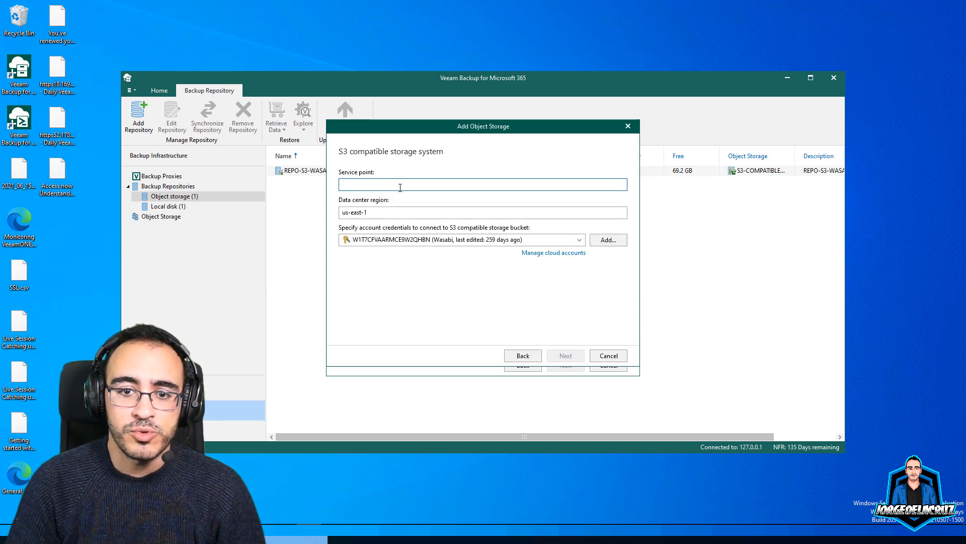
pyautogui.write('https:')
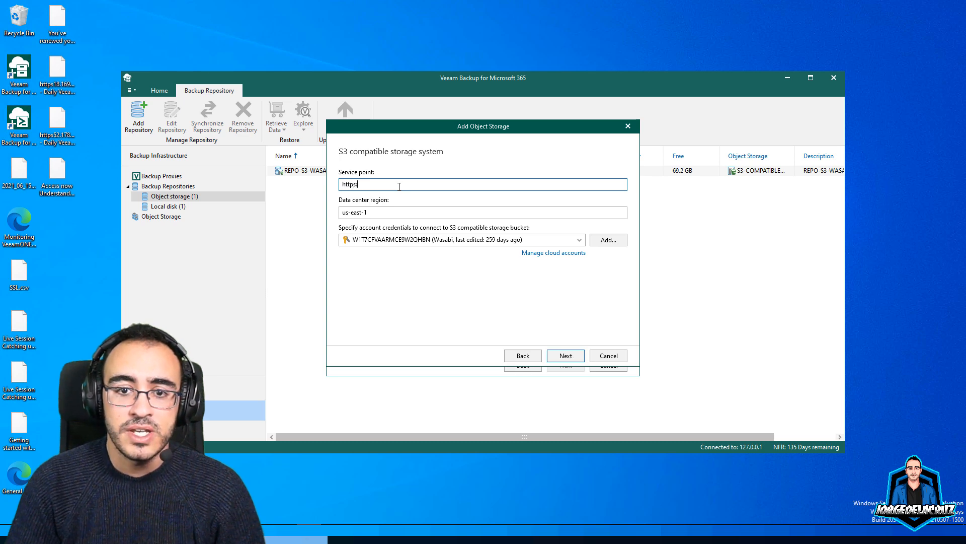
pyautogui.write('//192.168.')
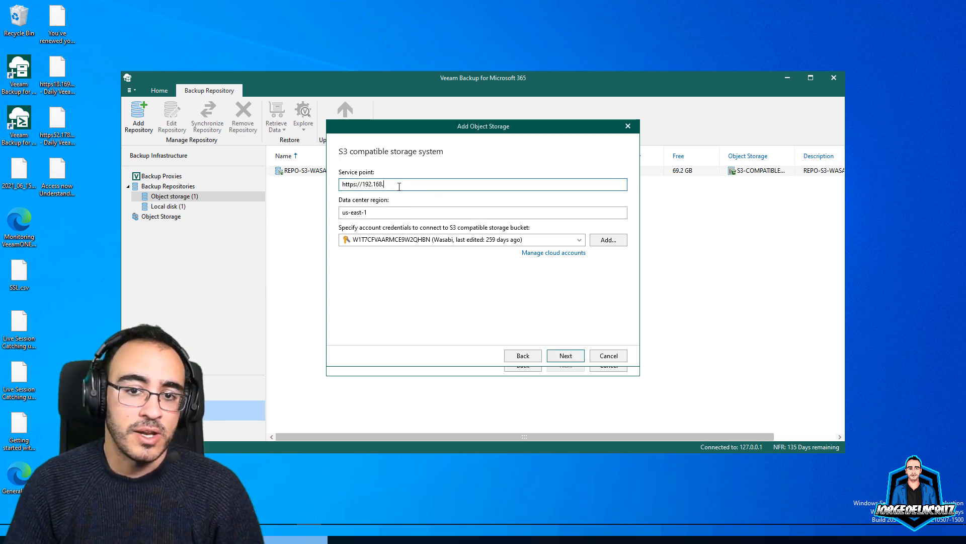
pyautogui.write('1.50')
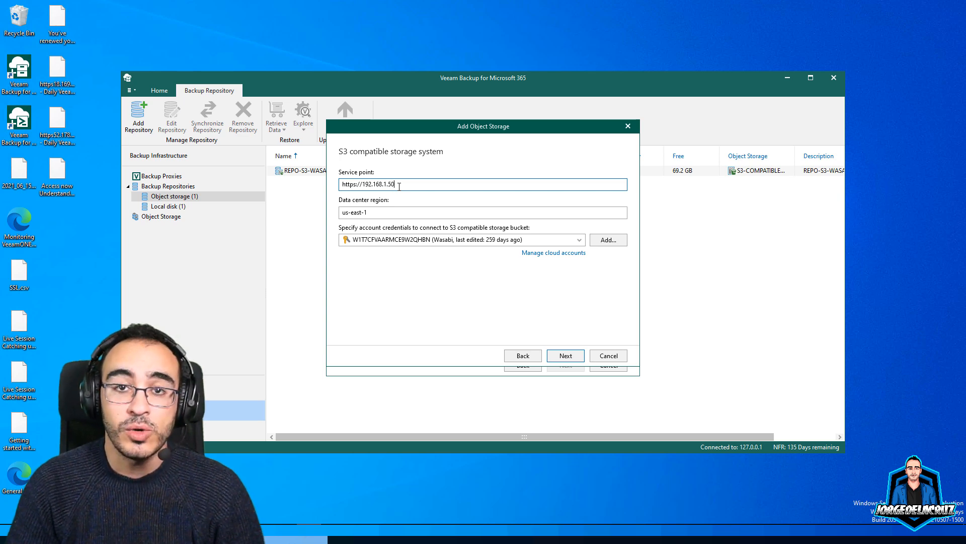
pyautogui.write(':')
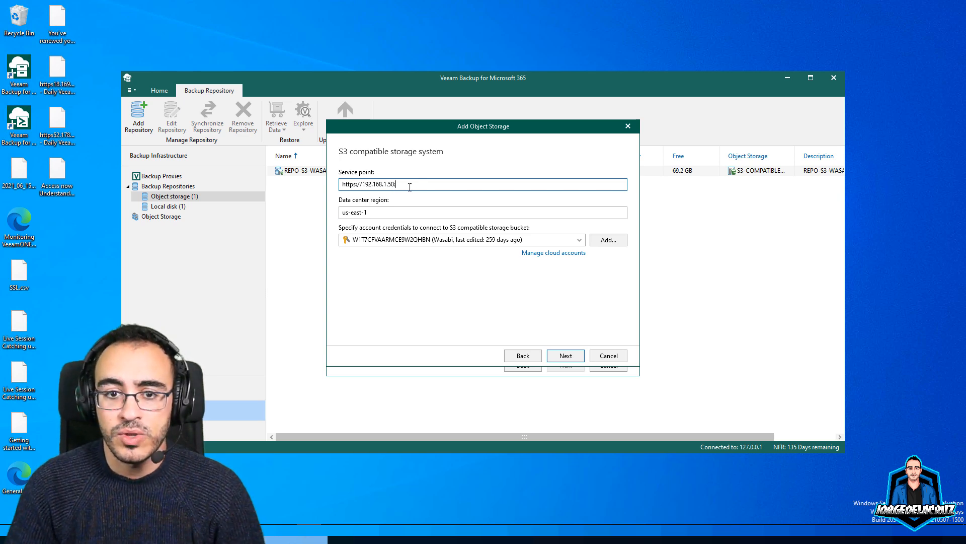
pyautogui.write('8010')
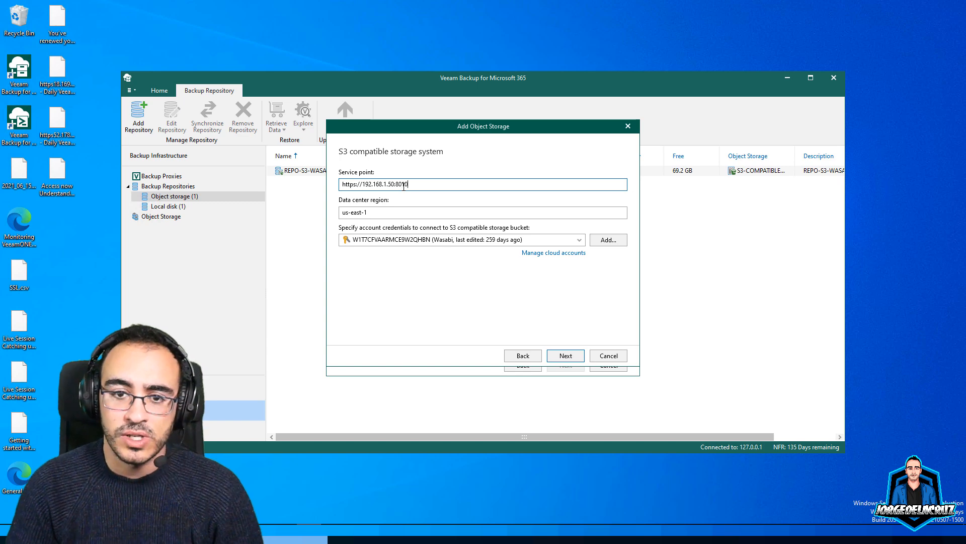
pyautogui.click(608, 240)
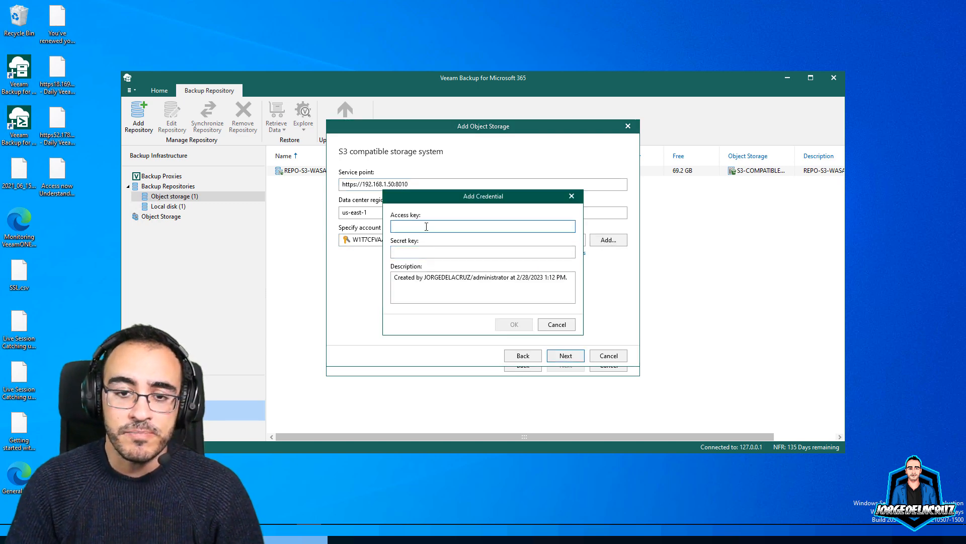
pyautogui.hotkey('ctrl', 'v')
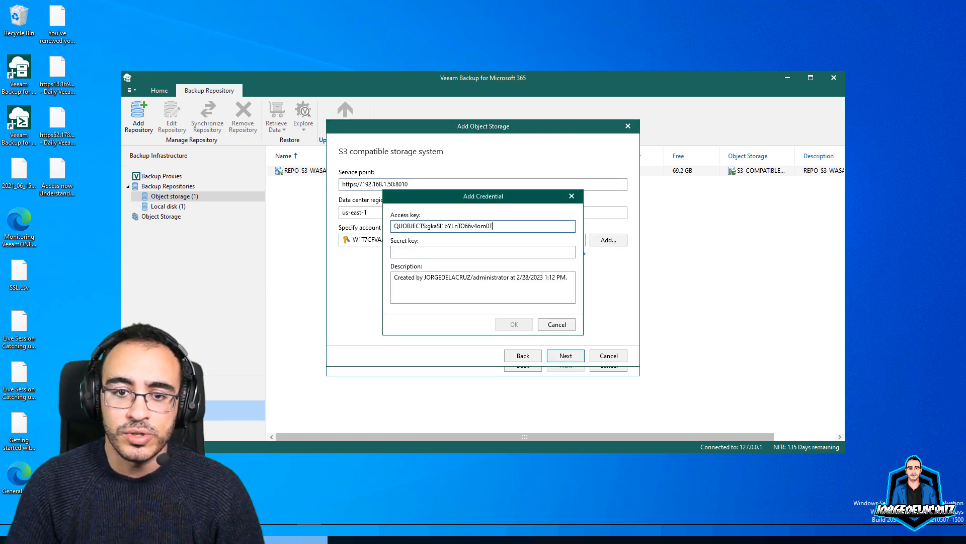
pyautogui.click(421, 251)
pyautogui.hotkey('ctrl', 'v')
pyautogui.click(407, 278)
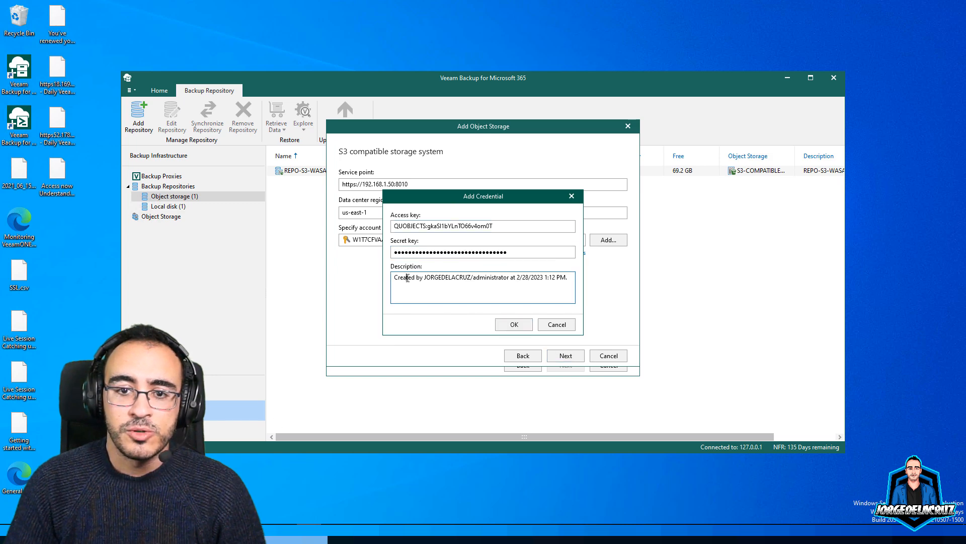
pyautogui.hotkey('ctrl', 'a')
pyautogui.write('QNA')
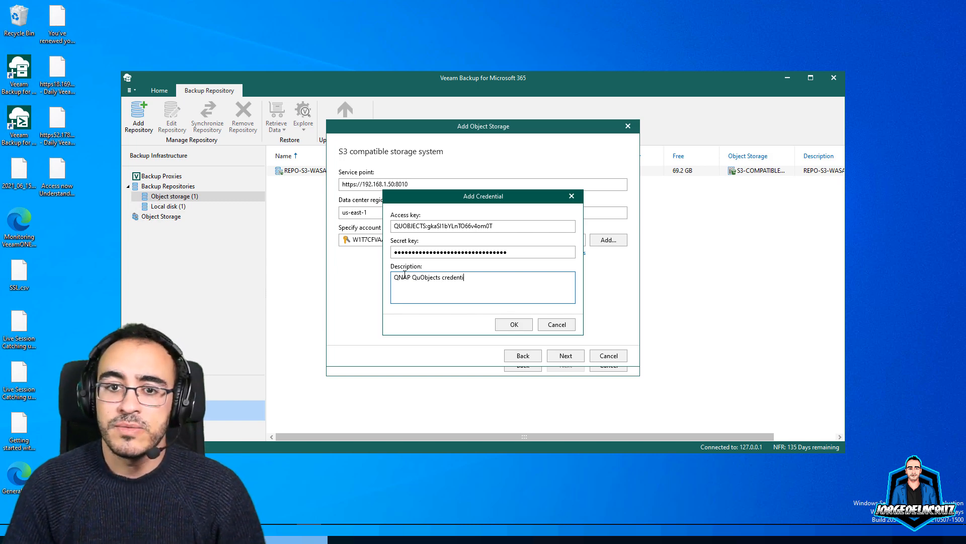
pyautogui.click(513, 324)
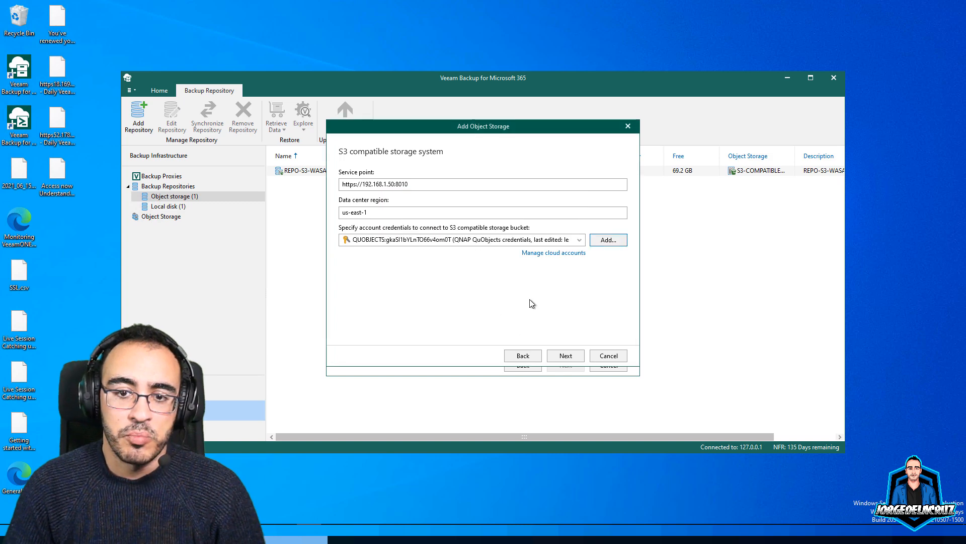
# Validate the connection, accept the unverified certificate and choose the veeam-365-repo bucket
pyautogui.click(565, 355)
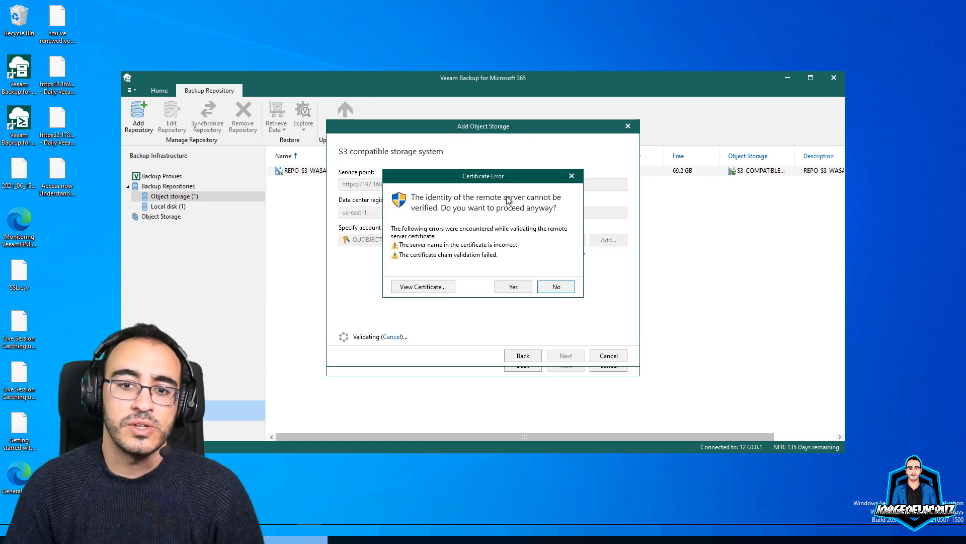
pyautogui.click(510, 288)
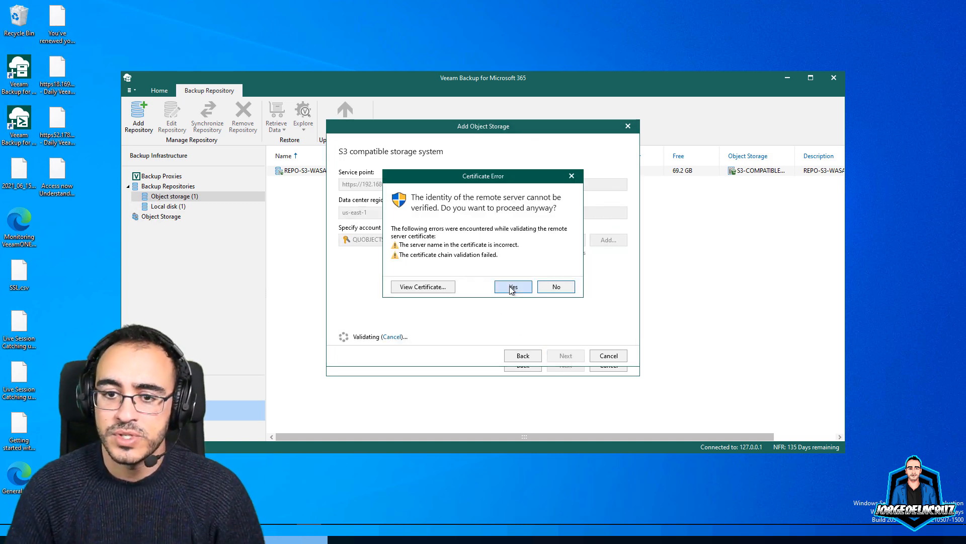
pyautogui.click(427, 190)
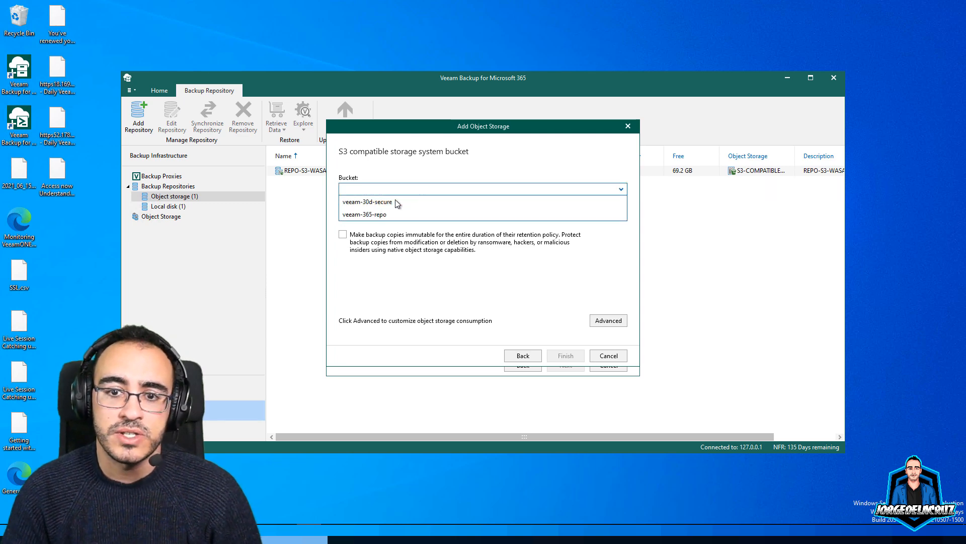
pyautogui.click(369, 215)
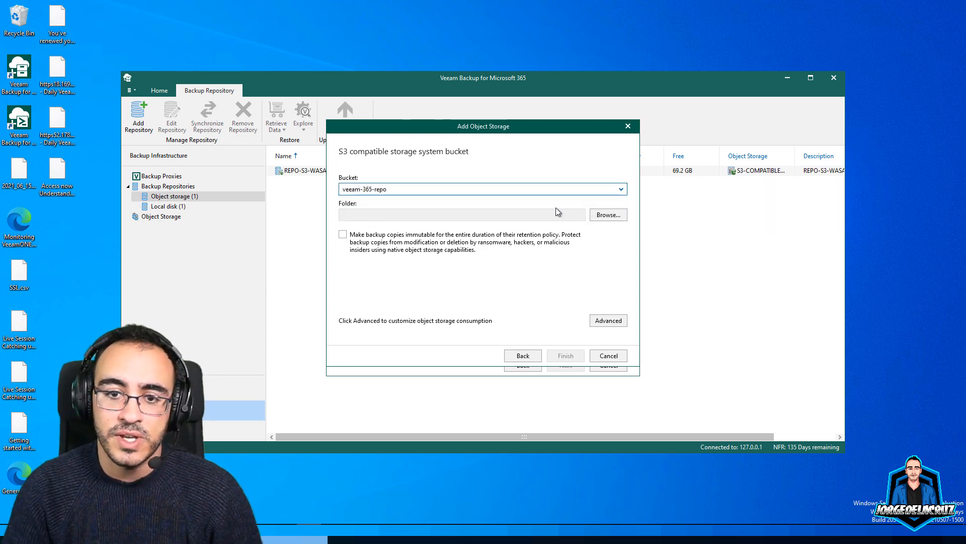
# Create and select a new folder vb365backup-copy inside the bucket
pyautogui.click(608, 214)
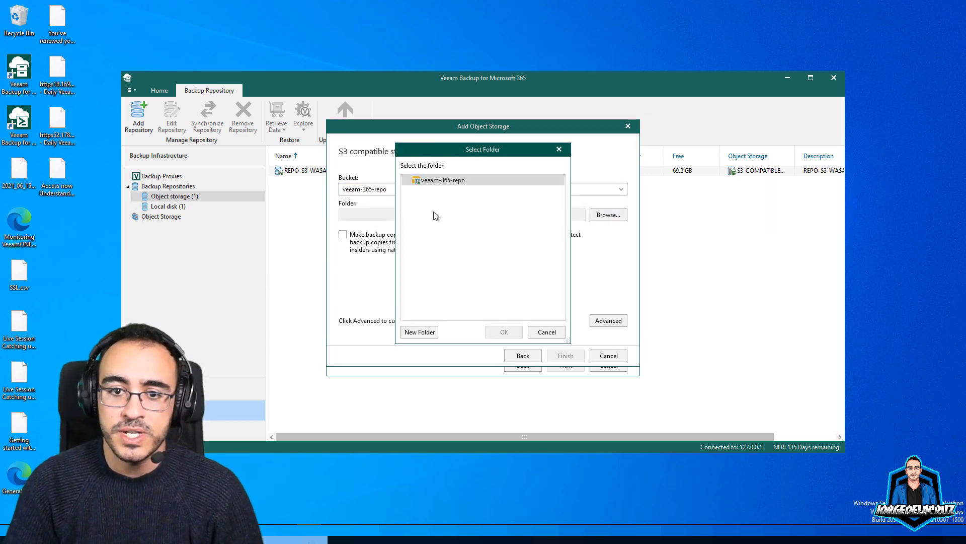
pyautogui.click(414, 333)
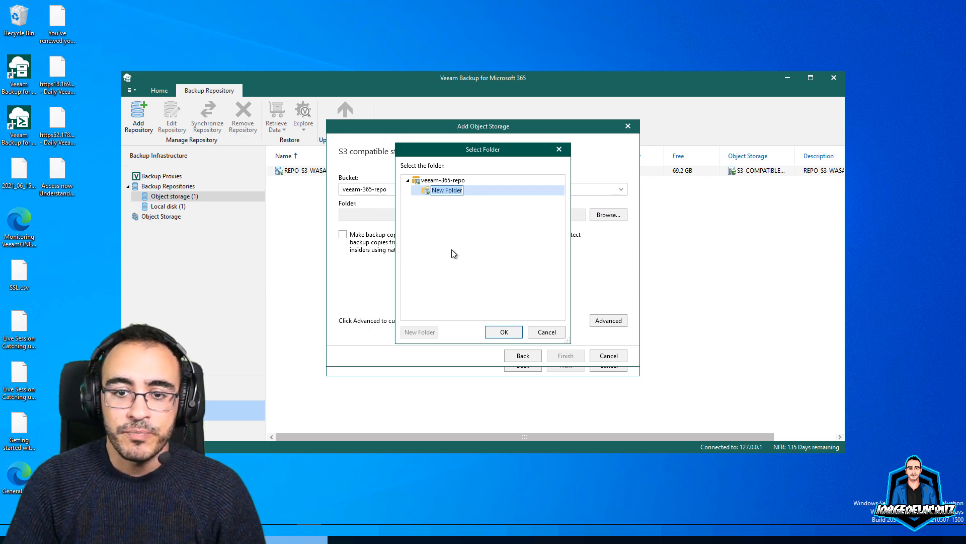
pyautogui.write('vb')
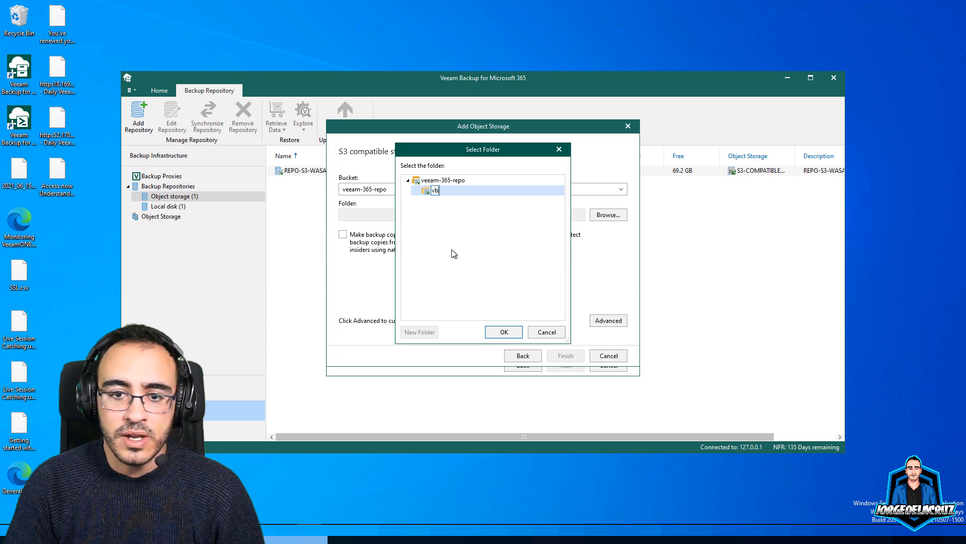
pyautogui.write('365backu')
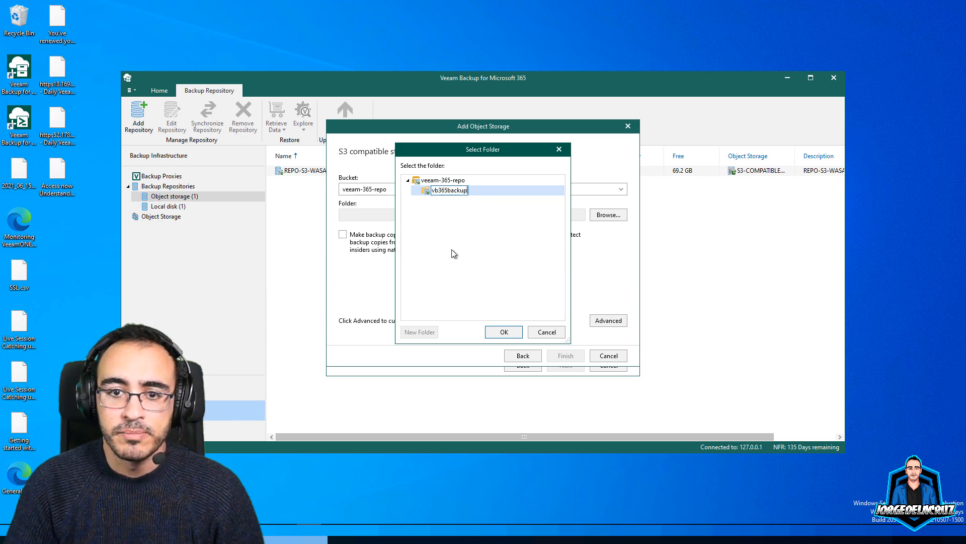
pyautogui.write('p')
pyautogui.press('BackSpace')
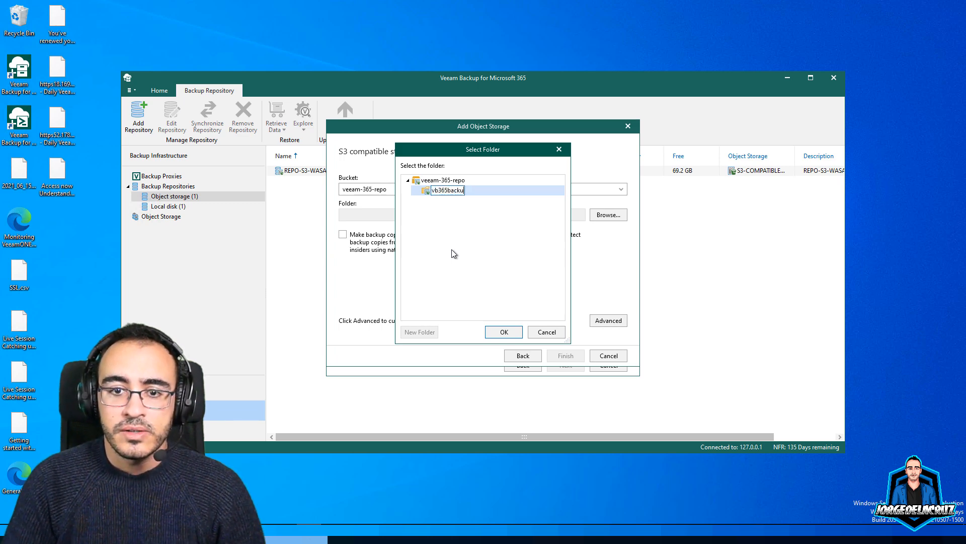
pyautogui.write('p-')
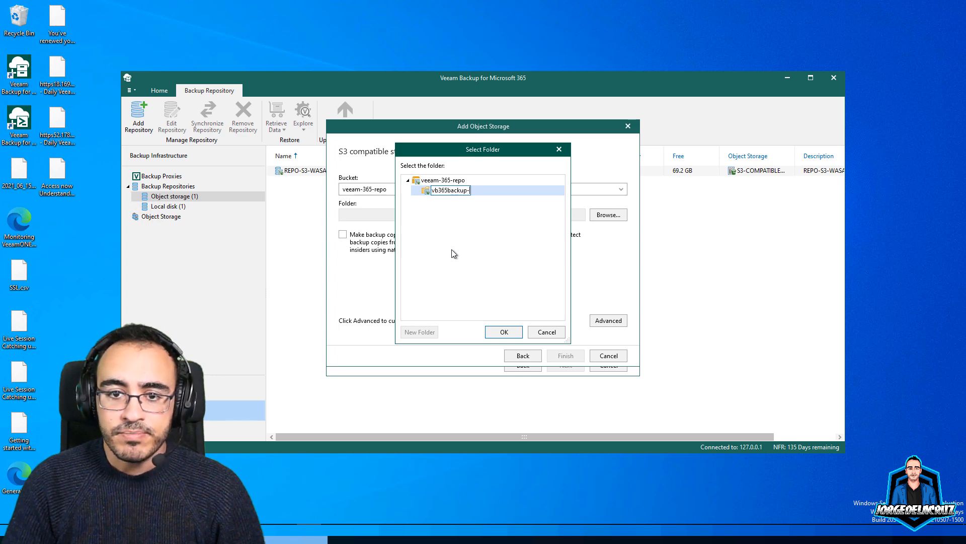
pyautogui.write('copy')
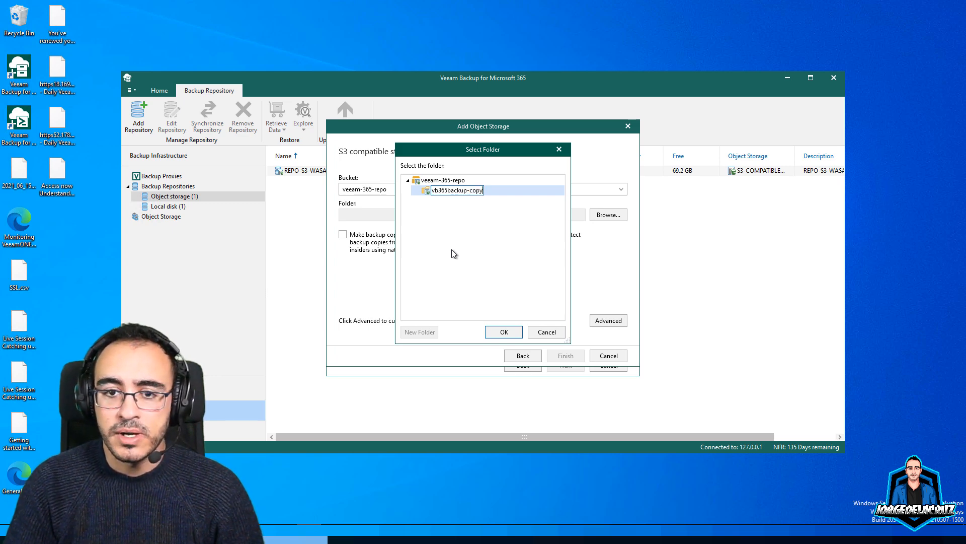
pyautogui.press('Return')
pyautogui.click(504, 332)
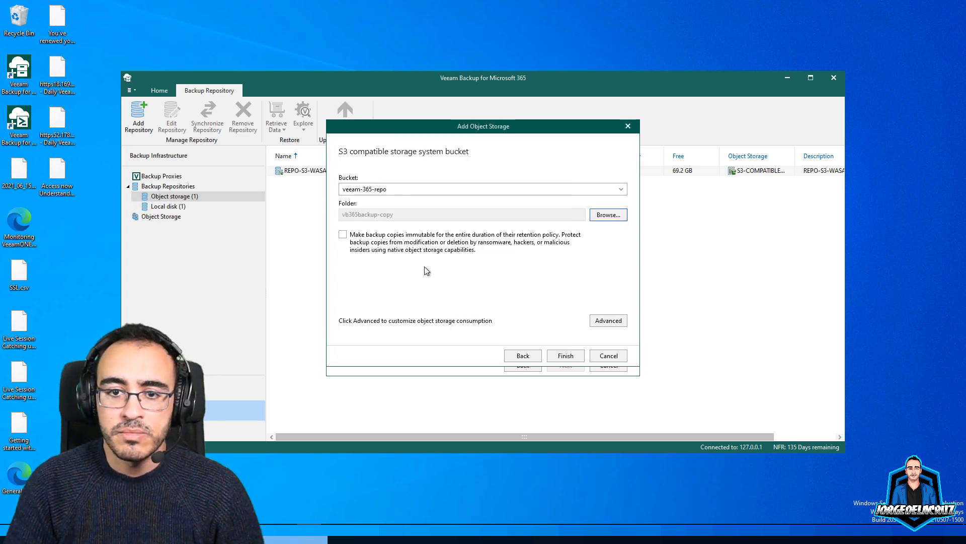
# Make backup copies immutable with no consumption limit, and finish adding the object storage
pyautogui.click(342, 235)
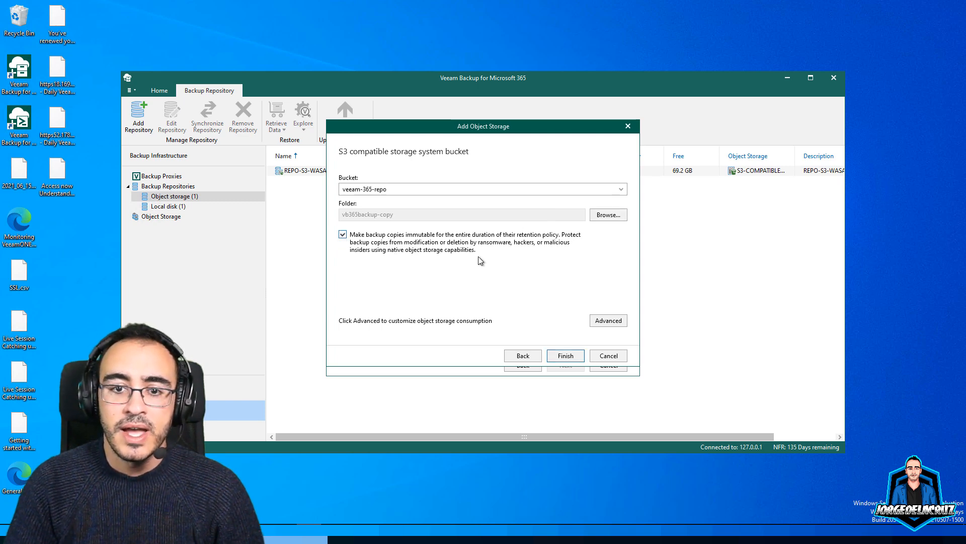
pyautogui.click(608, 326)
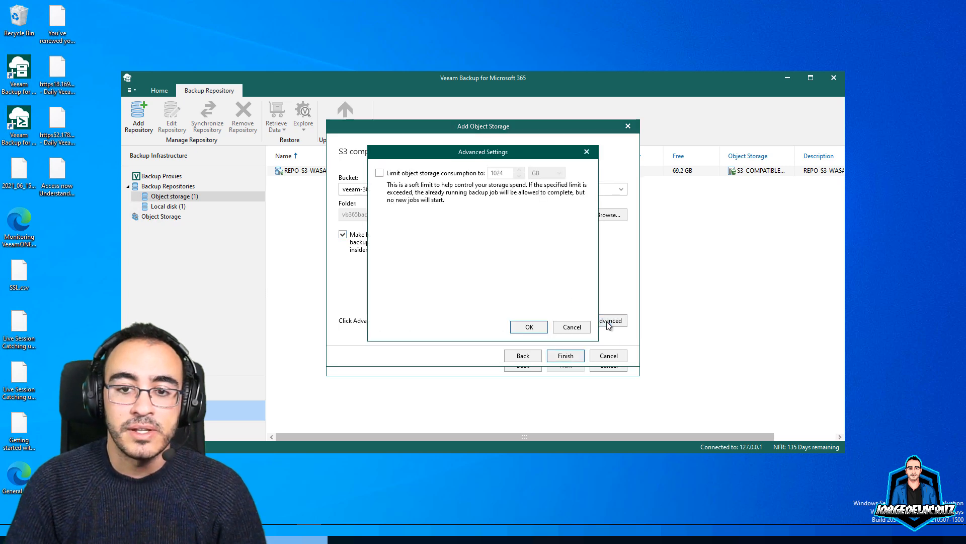
pyautogui.click(528, 326)
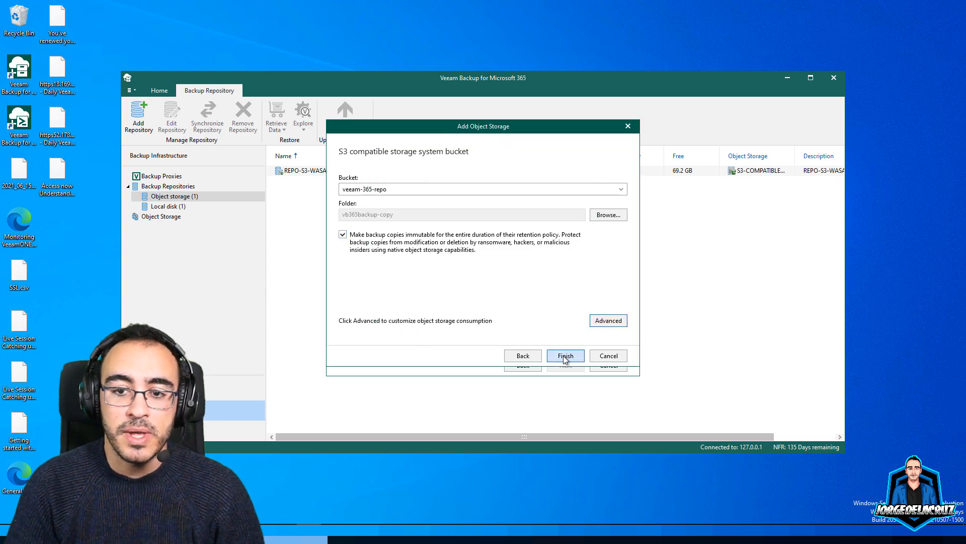
pyautogui.click(566, 356)
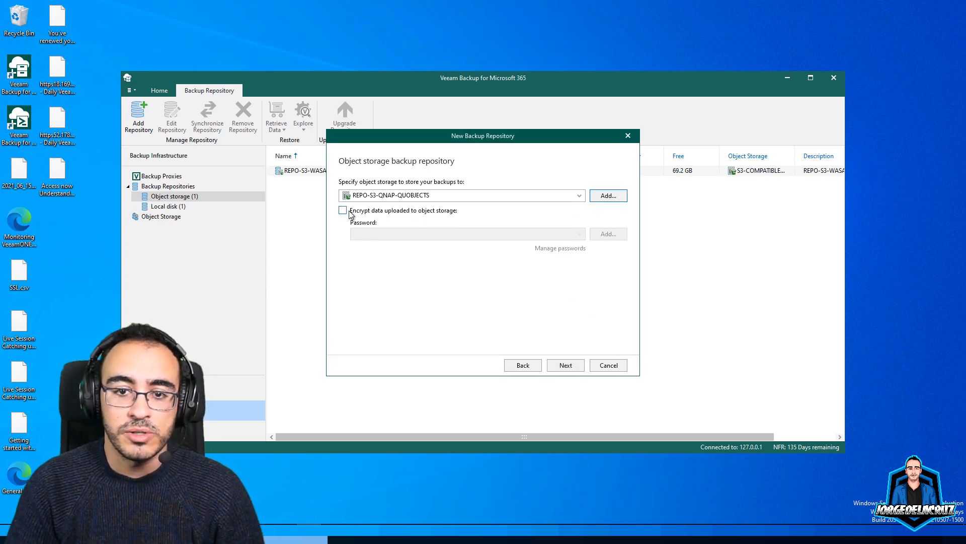
# Keep encryption off, set 30-day retention applied daily at 12:00 AM, and create the repository
pyautogui.click(343, 211)
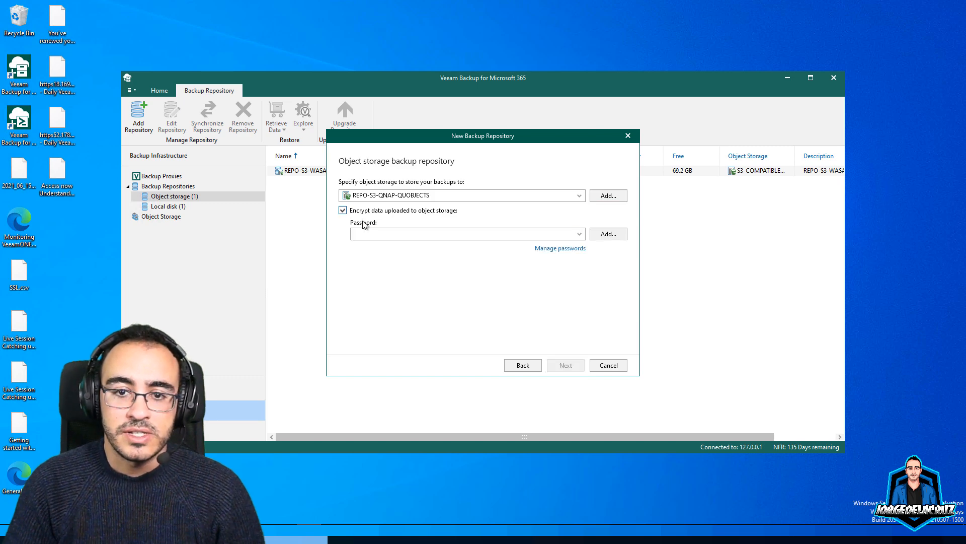
pyautogui.click(343, 211)
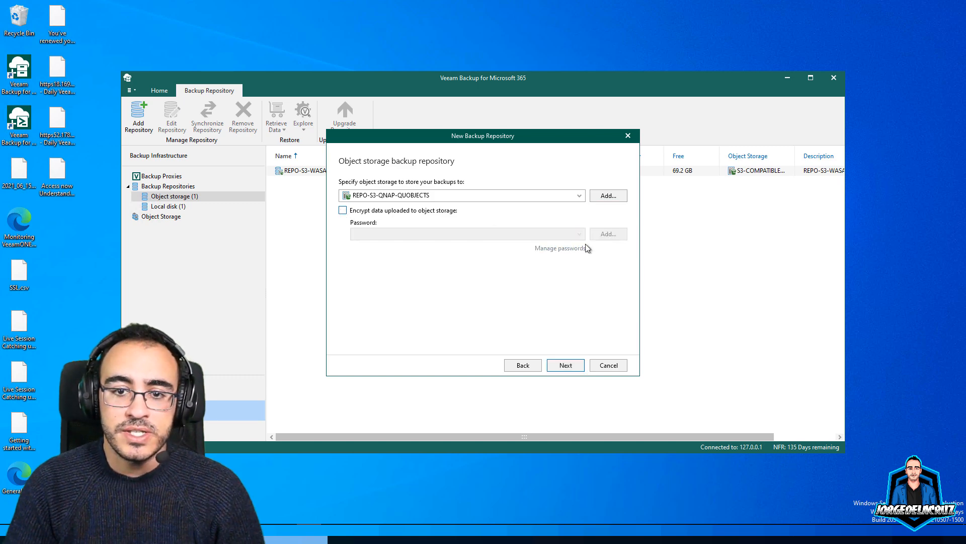
pyautogui.click(562, 366)
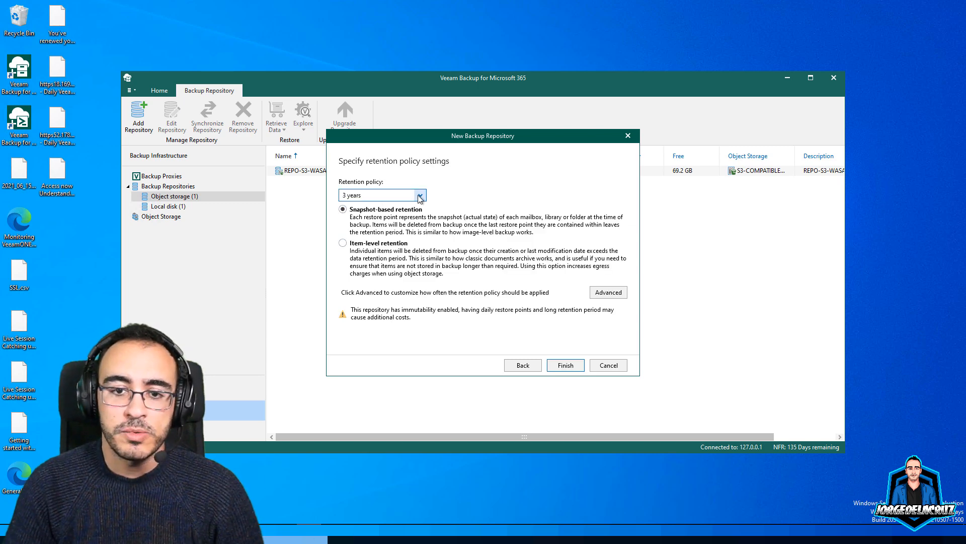
pyautogui.click(413, 196)
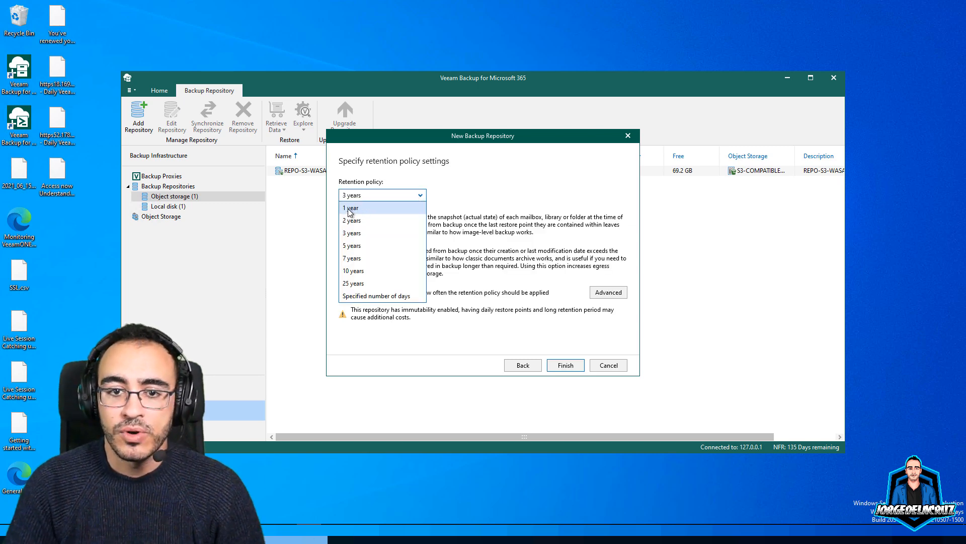
pyautogui.click(356, 296)
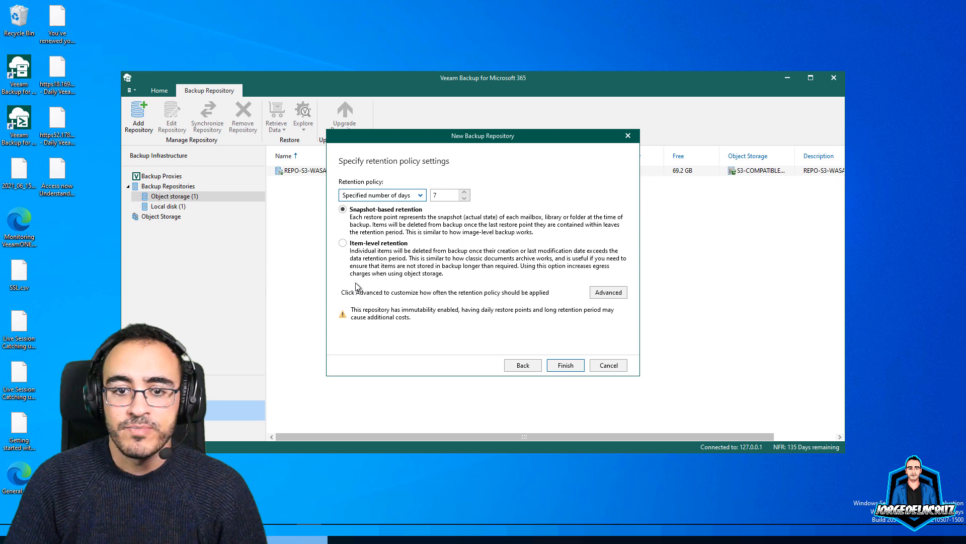
pyautogui.doubleClick(443, 192)
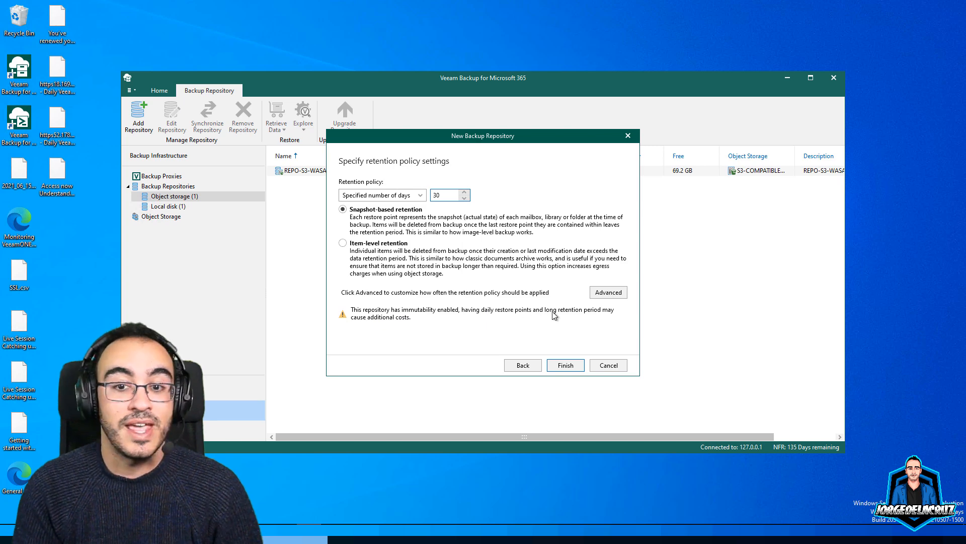
pyautogui.click(608, 293)
pyautogui.click(519, 310)
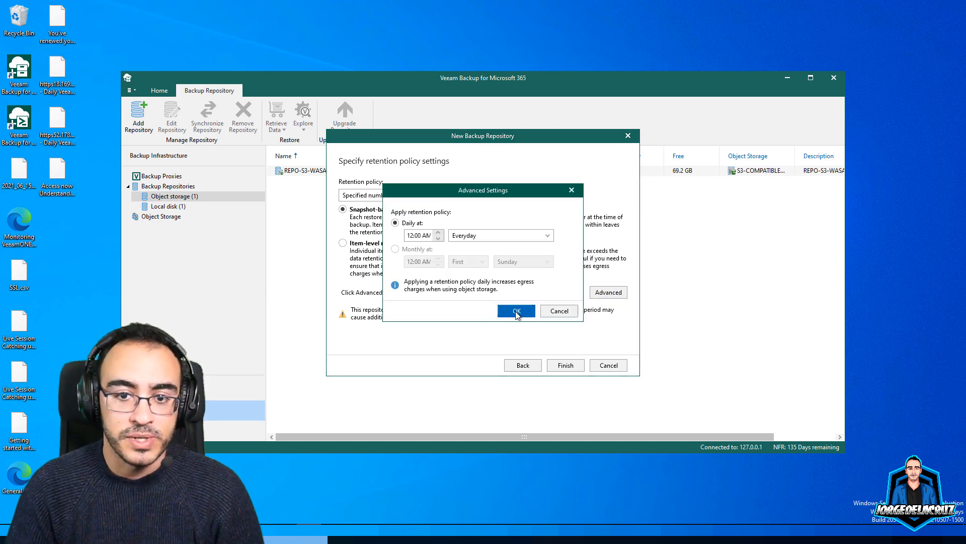
pyautogui.click(568, 366)
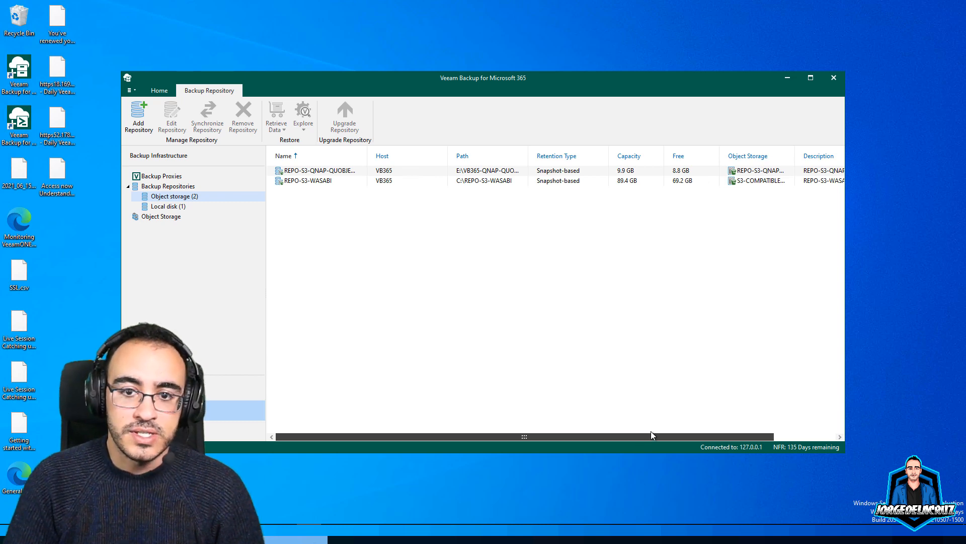
# Browse the object storage and repository lists, widening Name and narrowing Host columns
pyautogui.moveTo(627, 437); pyautogui.dragTo(584, 434)
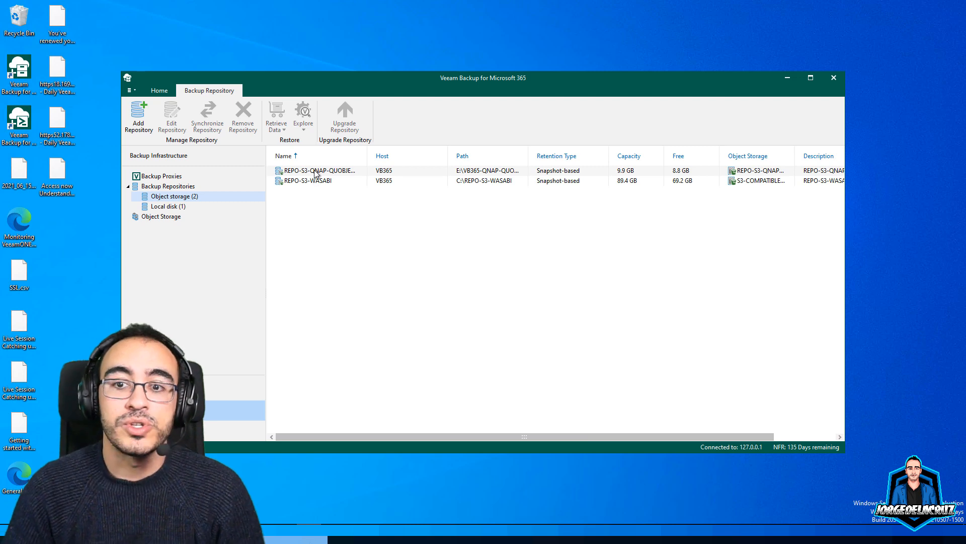
pyautogui.click(166, 218)
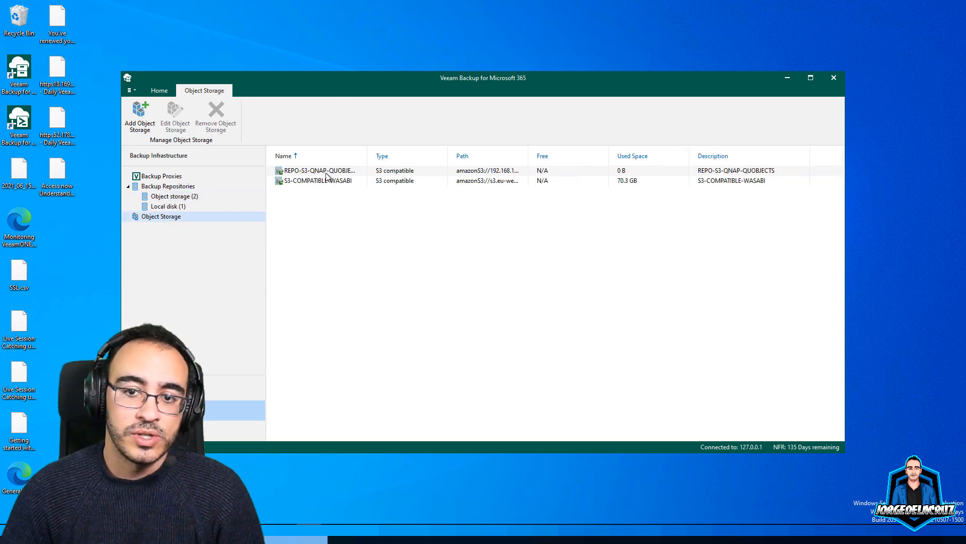
pyautogui.click(166, 198)
pyautogui.click(166, 219)
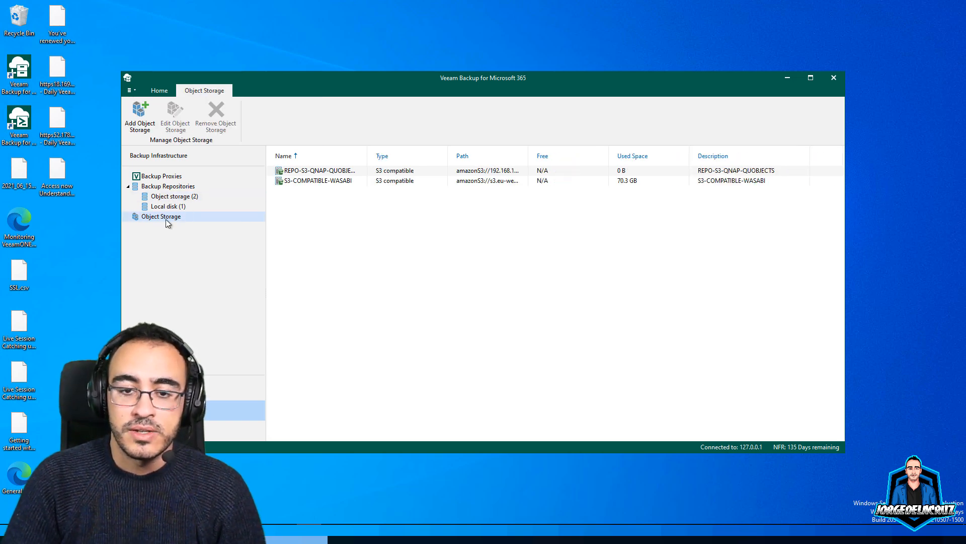
pyautogui.click(171, 187)
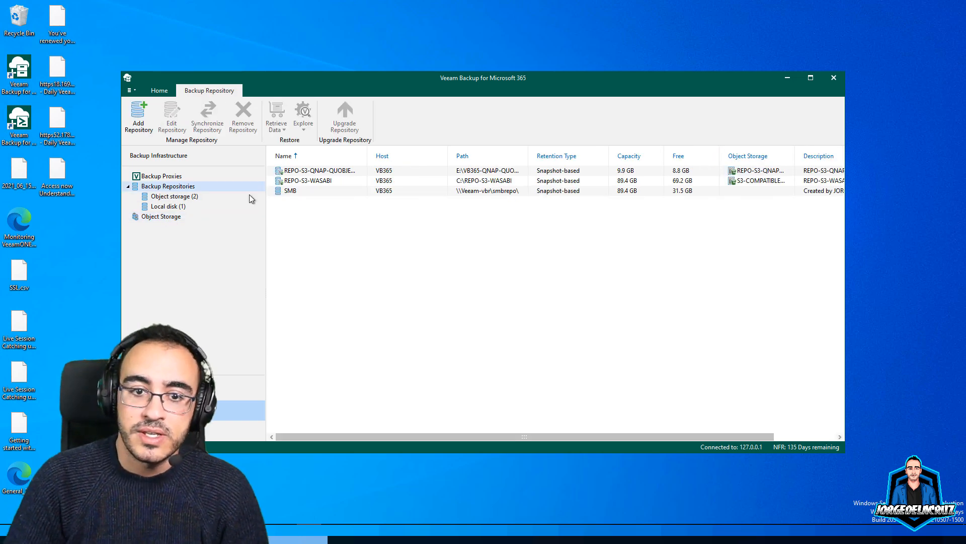
pyautogui.moveTo(368, 157); pyautogui.dragTo(385, 172)
pyautogui.moveTo(462, 157); pyautogui.dragTo(431, 157)
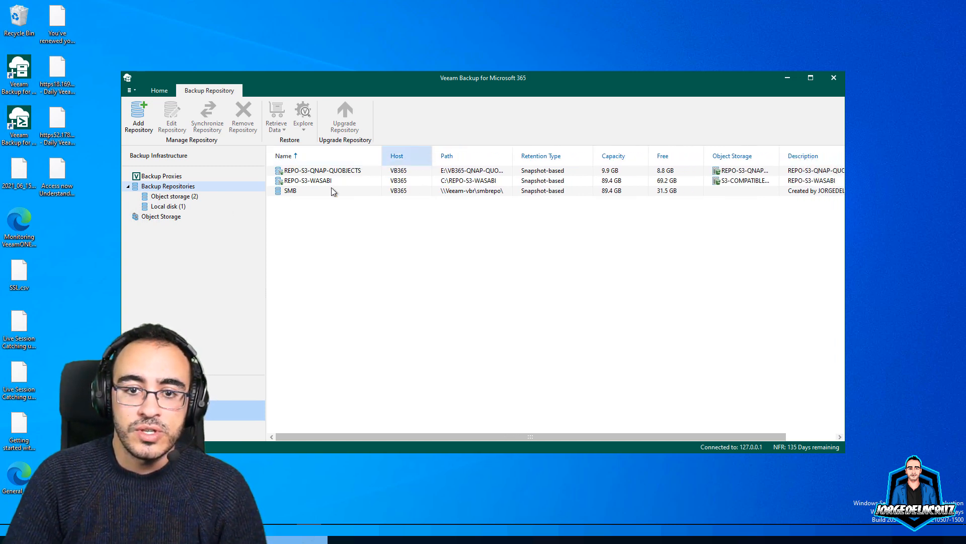
pyautogui.click(172, 217)
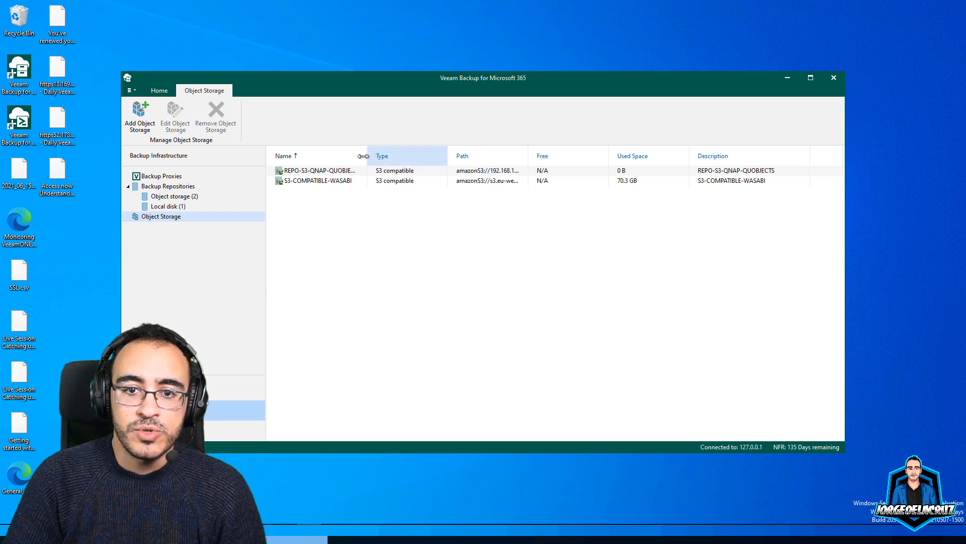
pyautogui.moveTo(367, 154); pyautogui.dragTo(395, 154)
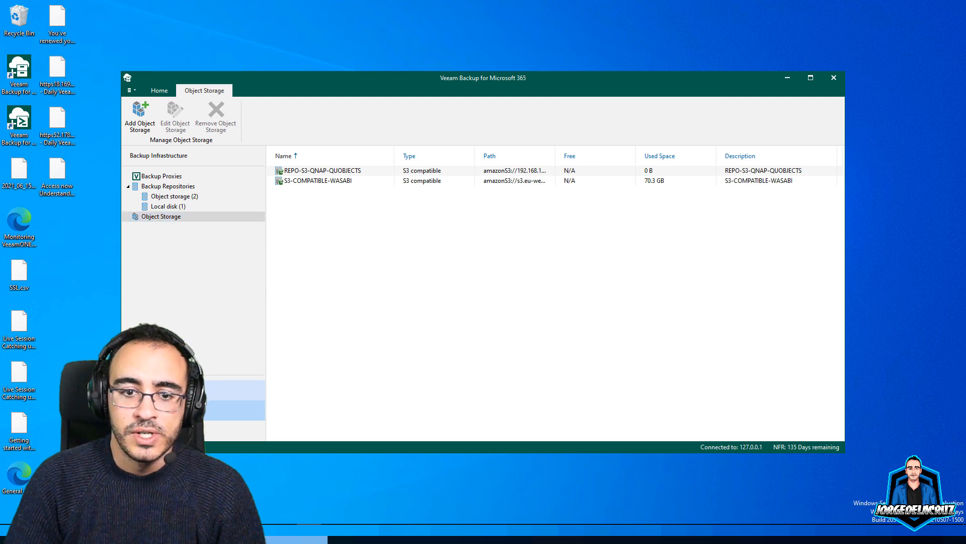
# Show the second organization's backup jobs and bring up the Exchange job's actions
pyautogui.click(255, 390)
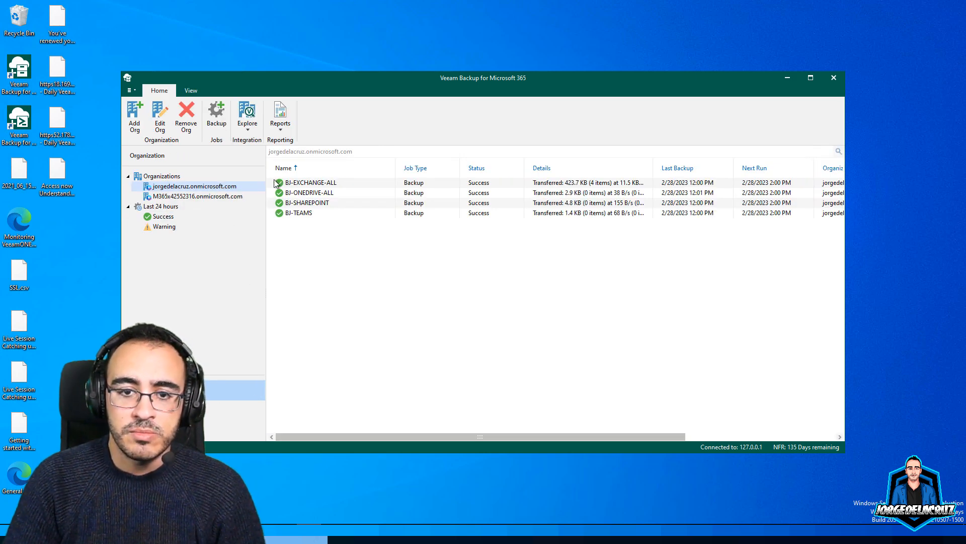
pyautogui.click(231, 198)
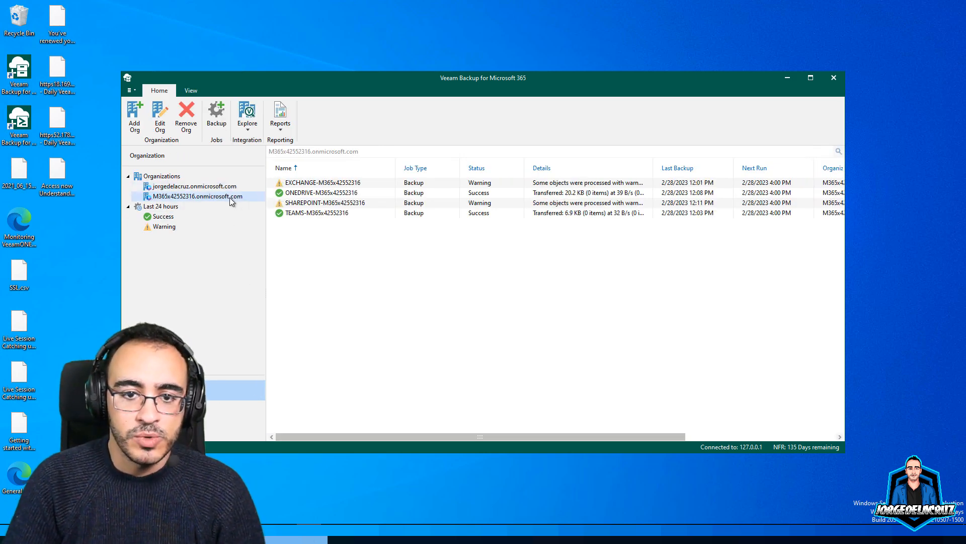
pyautogui.click(311, 186)
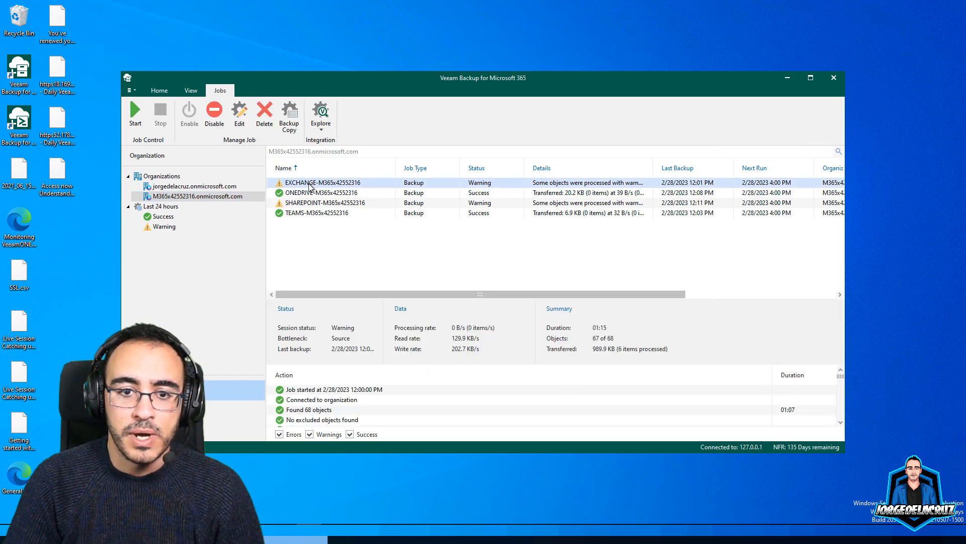
pyautogui.rightClick(311, 186)
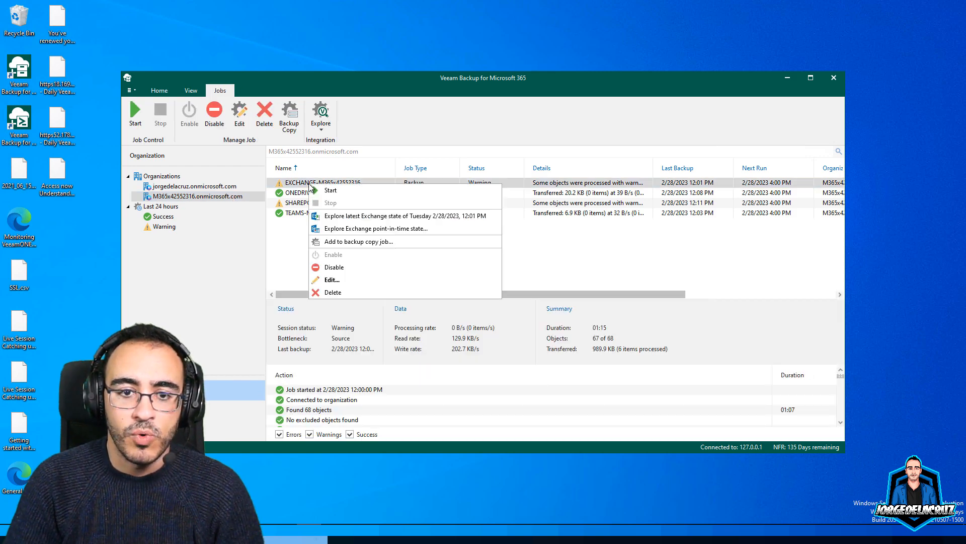
# Copy the Exchange job to REPO-S3-QNAP-QUOBJECTS via a new backup copy job on an immediate schedule
pyautogui.click(359, 242)
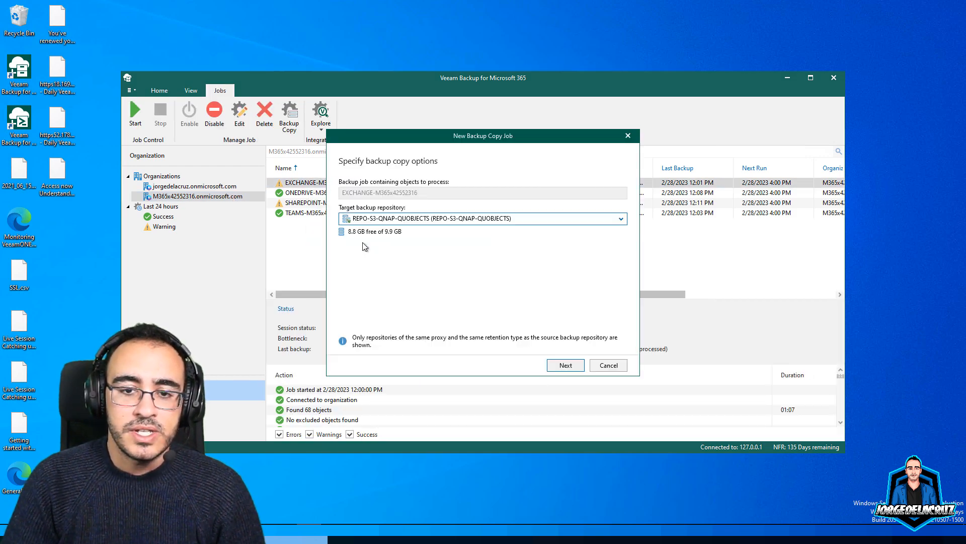
pyautogui.click(383, 221)
pyautogui.click(431, 223)
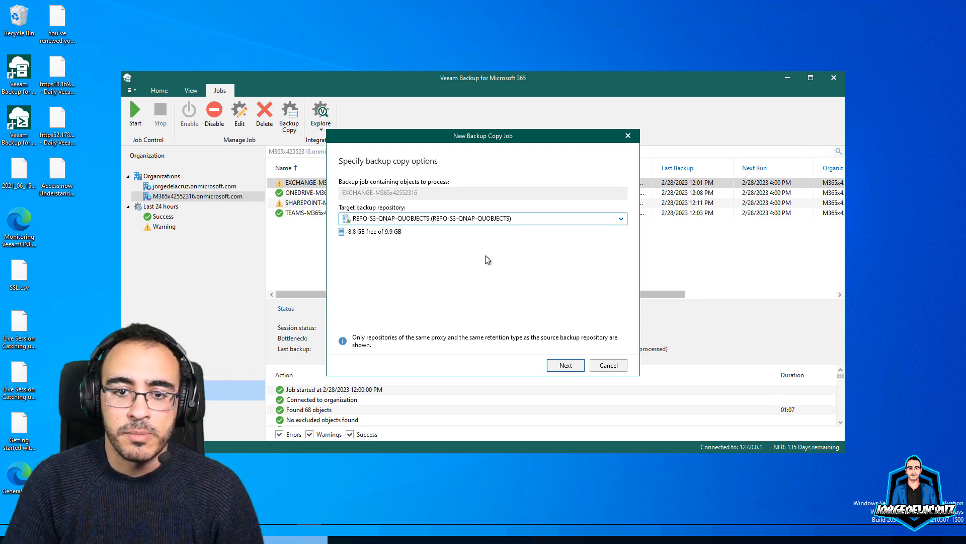
pyautogui.click(566, 365)
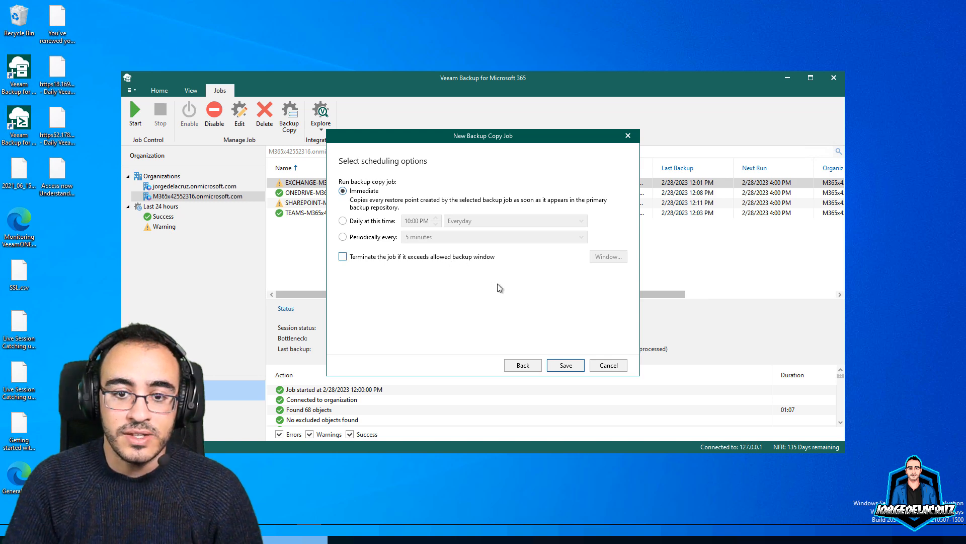
pyautogui.click(566, 366)
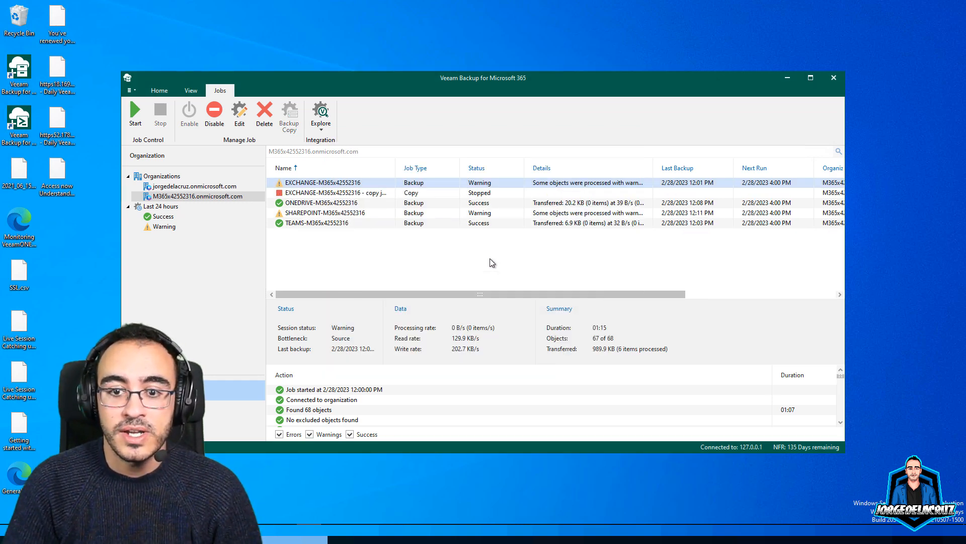
pyautogui.click(313, 193)
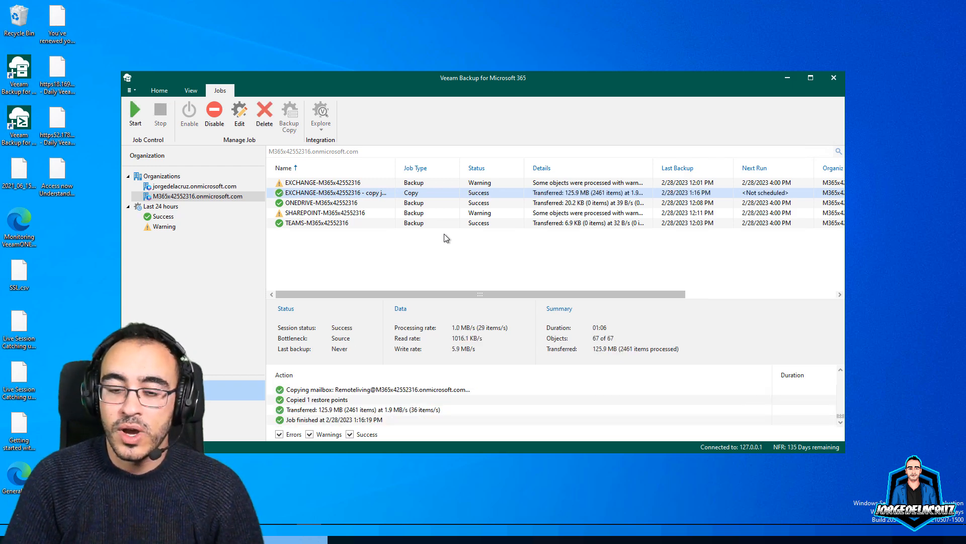
pyautogui.click(247, 410)
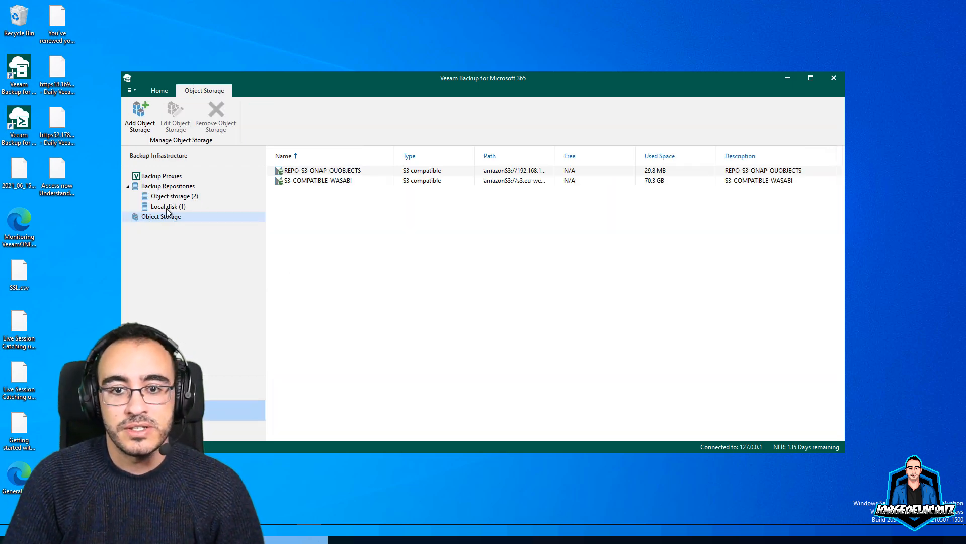
pyautogui.click(163, 207)
pyautogui.click(190, 197)
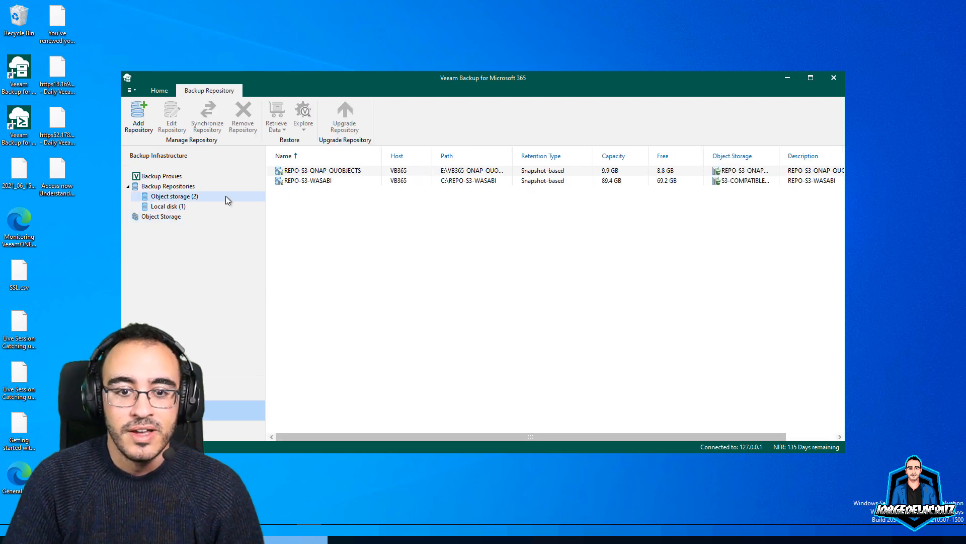
pyautogui.click(163, 217)
pyautogui.rightClick(314, 172)
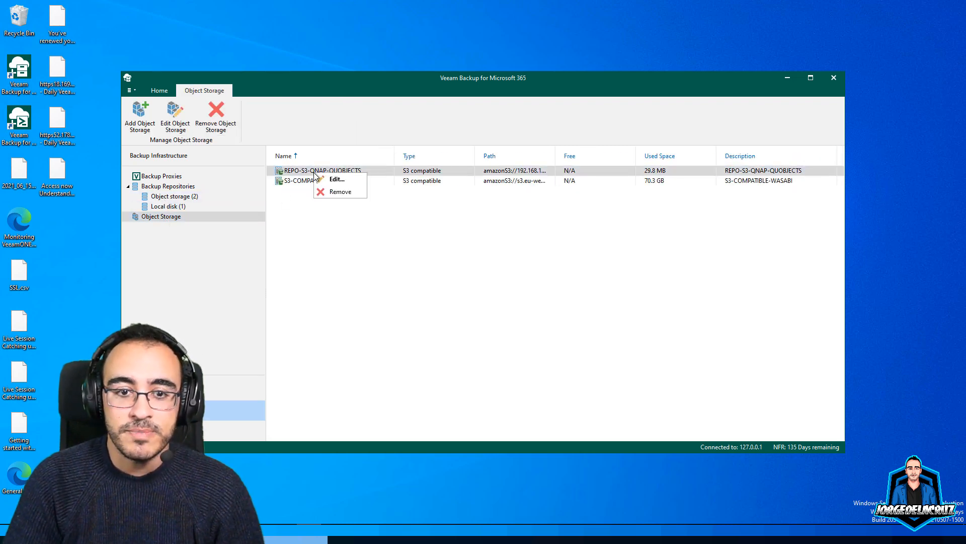
pyautogui.click(247, 390)
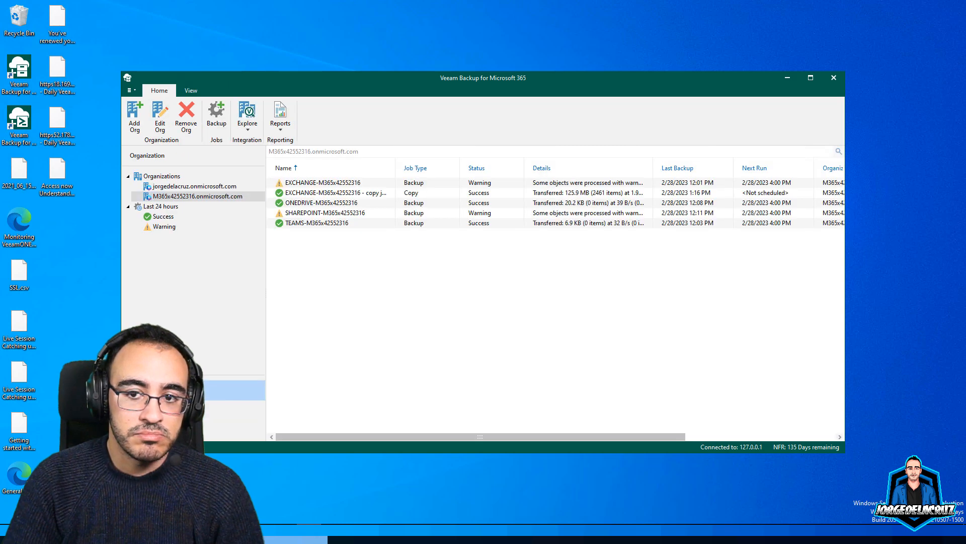
pyautogui.click(331, 196)
pyautogui.rightClick(331, 197)
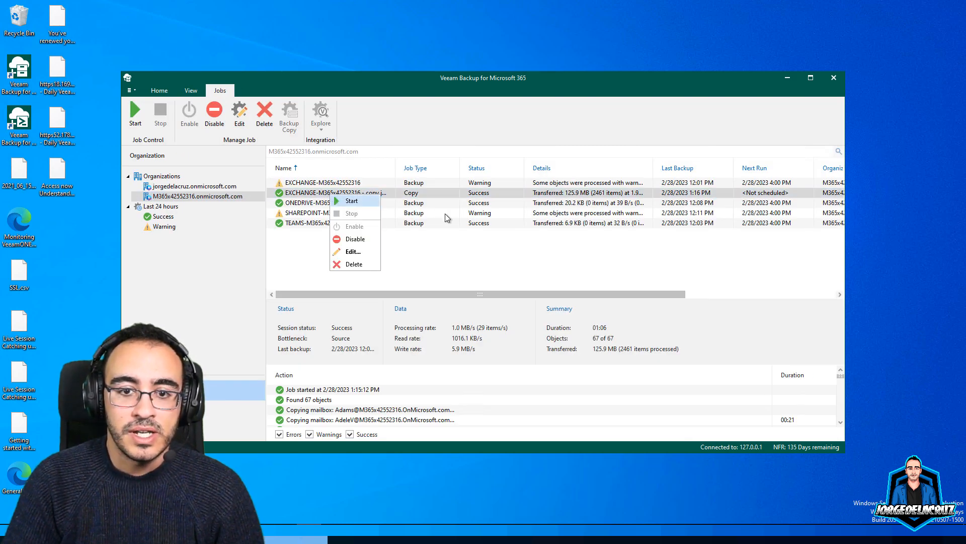
pyautogui.click(415, 202)
# Close the key details and refresh the veeam-365-repo bucket statistics
pyautogui.click(411, 194)
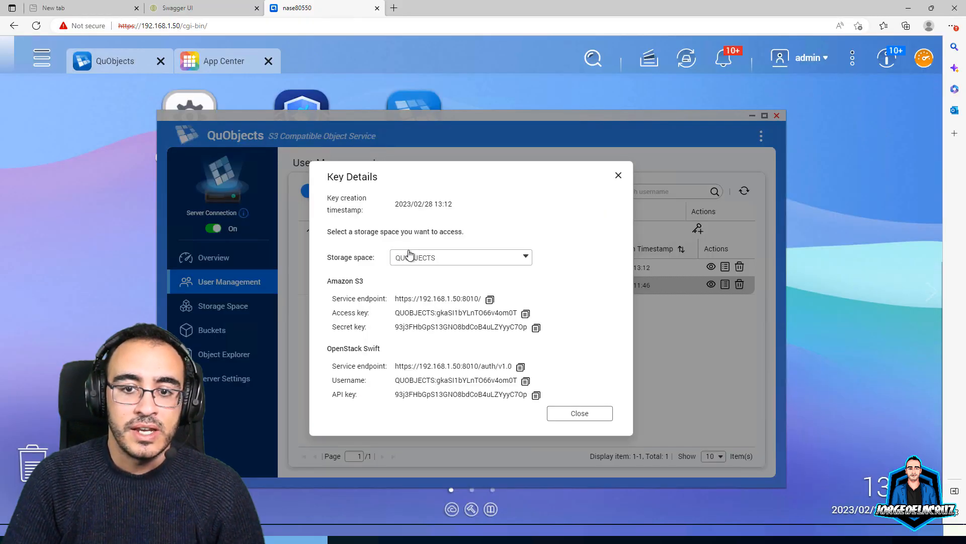
pyautogui.click(618, 176)
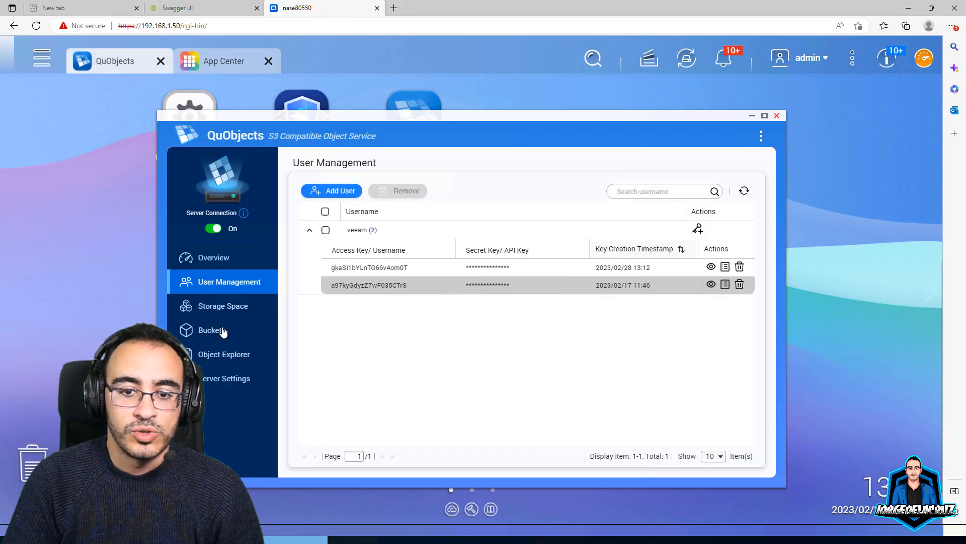
pyautogui.click(223, 330)
pyautogui.click(719, 262)
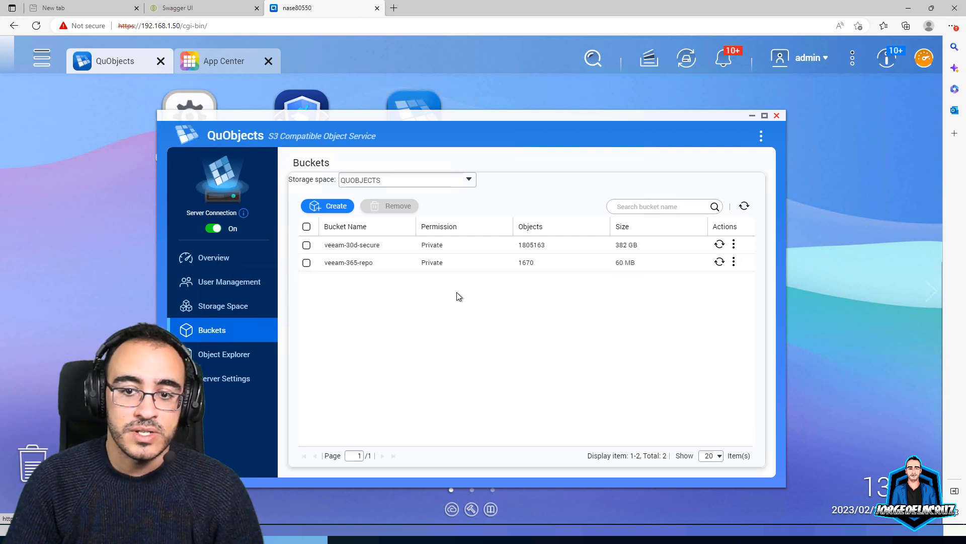
# Check the storage usage overview and its chart time range, then open Object Explorer
pyautogui.click(216, 259)
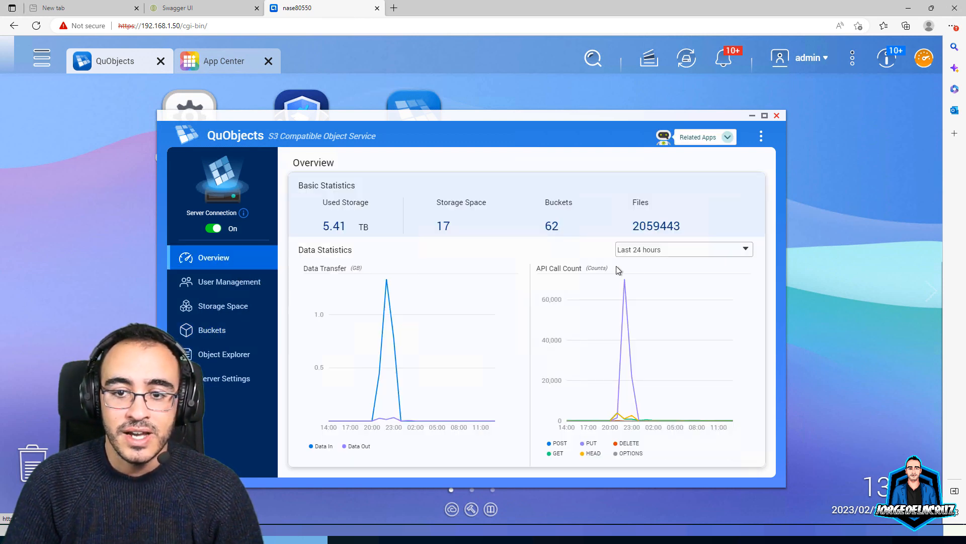
pyautogui.click(655, 255)
pyautogui.click(635, 289)
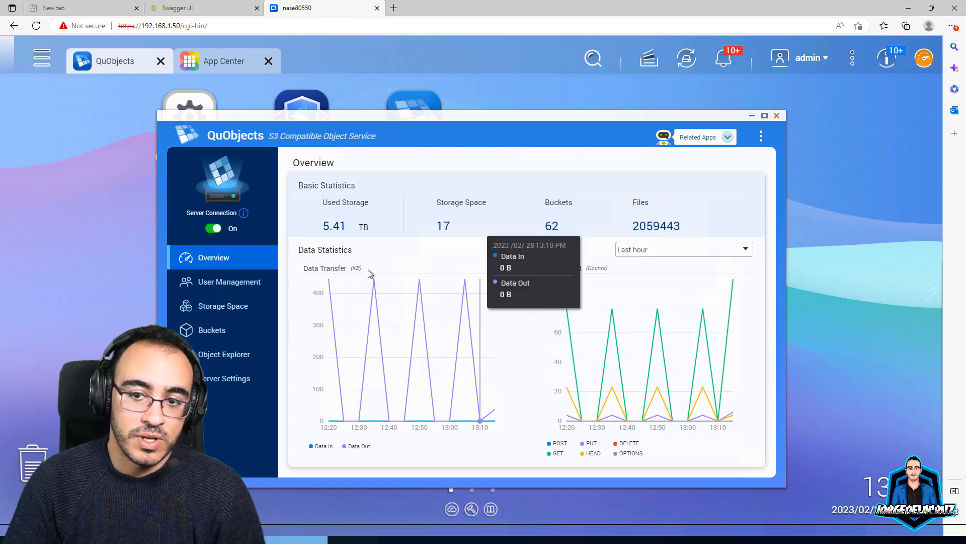
pyautogui.click(224, 355)
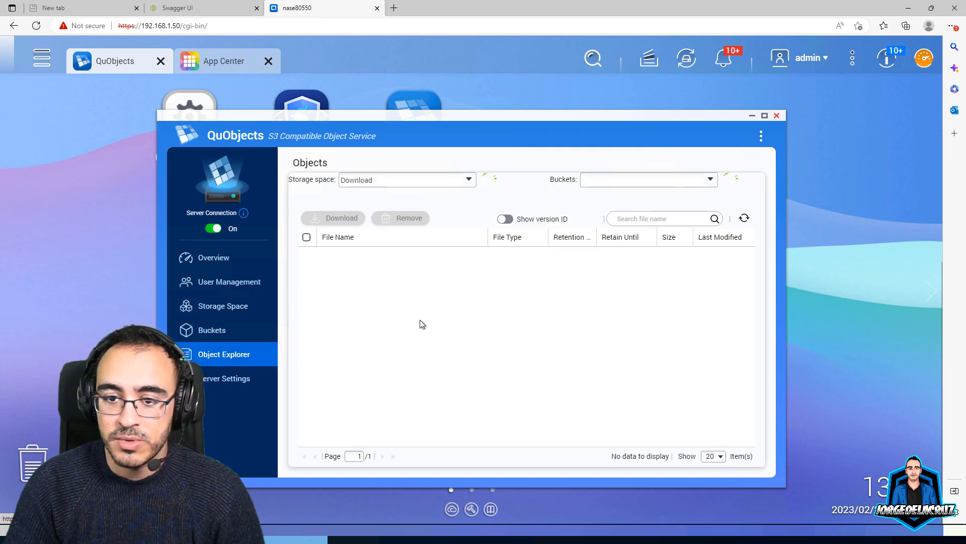
# Select the QUOBJECTS storage space, peek into its Veeam folder, and return to the bucket root
pyautogui.click(469, 181)
pyautogui.click(358, 293)
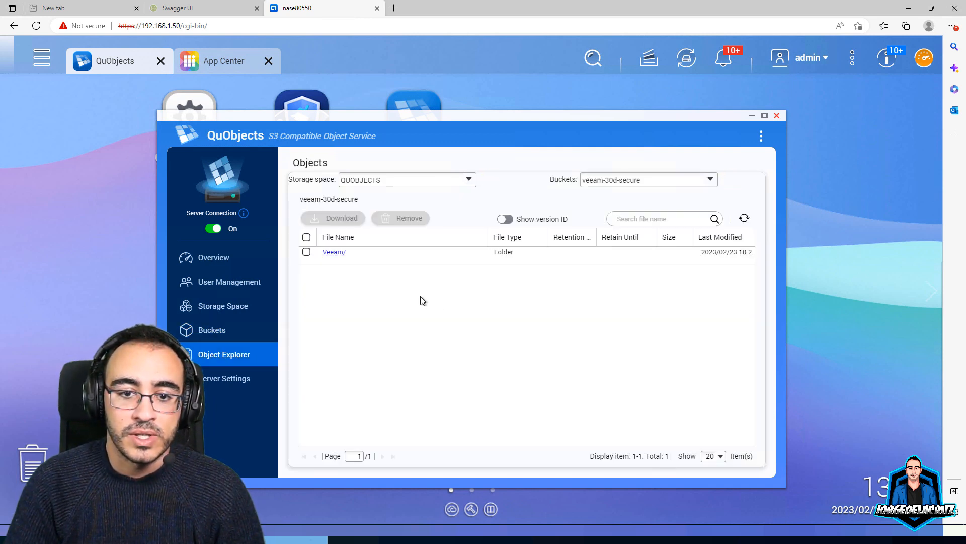
pyautogui.click(333, 253)
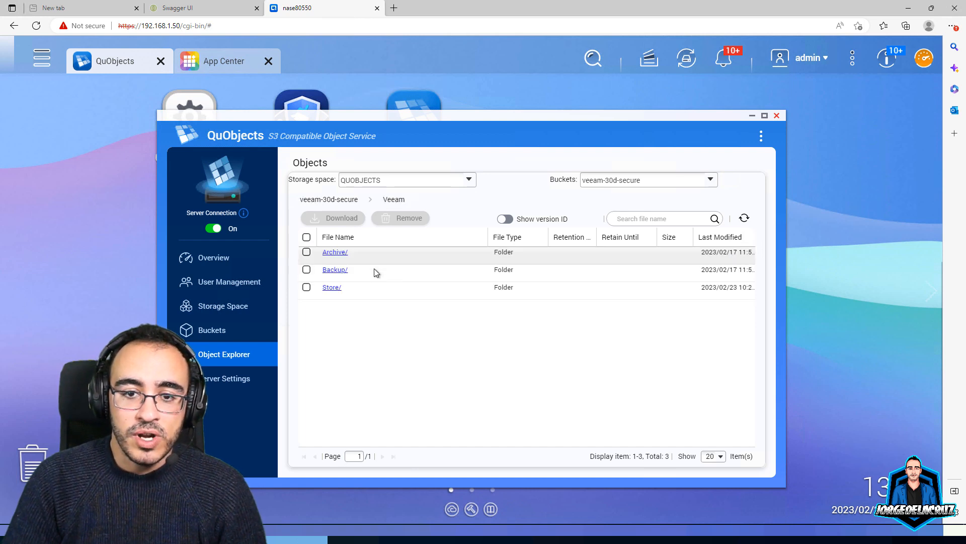
pyautogui.click(337, 272)
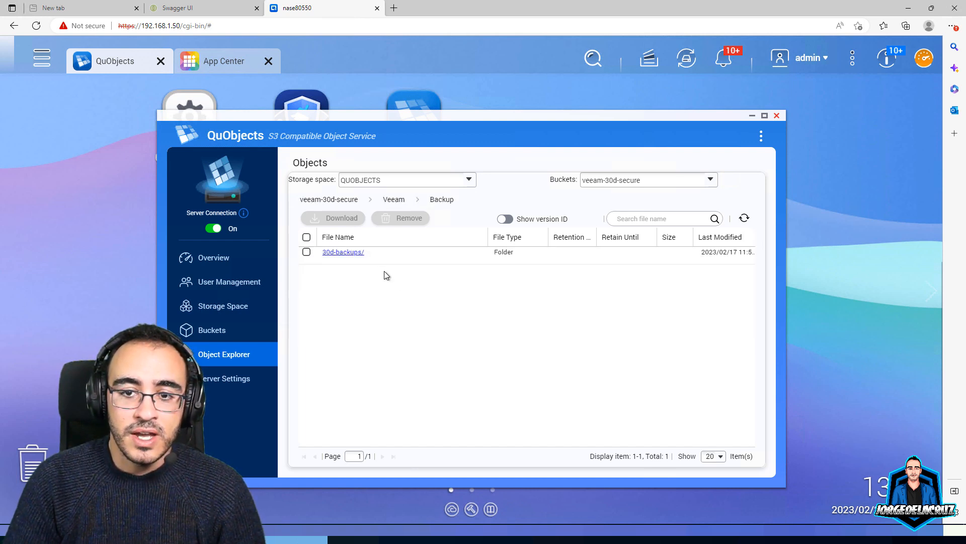
pyautogui.click(394, 188)
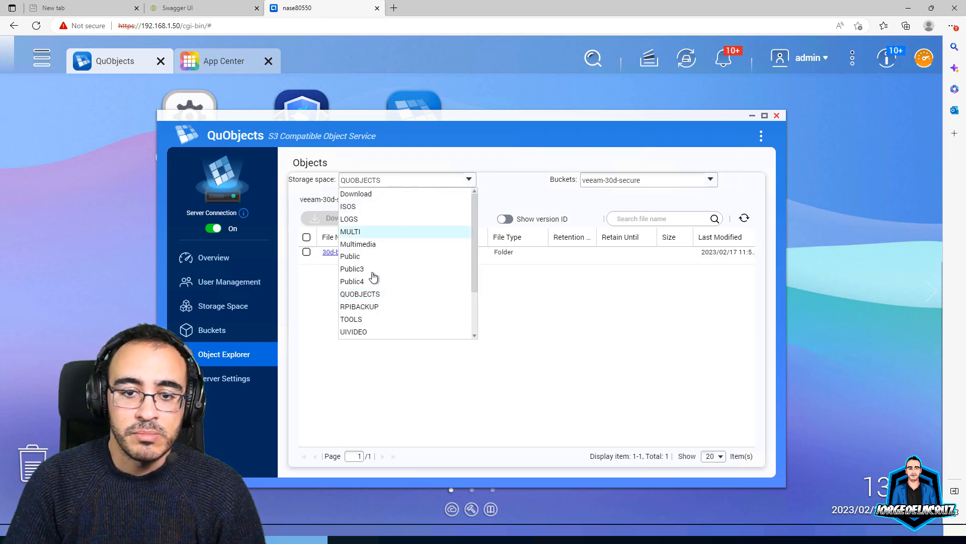
pyautogui.click(367, 291)
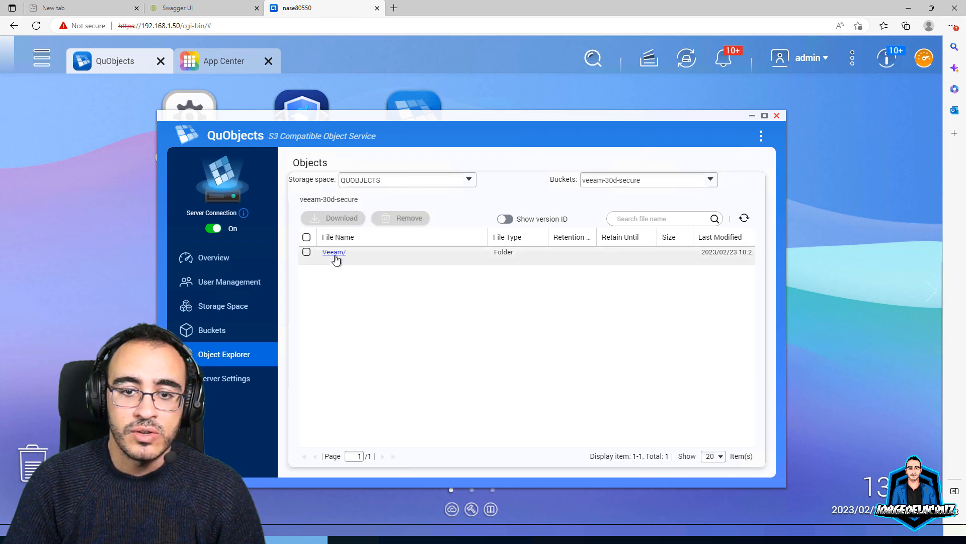
# Switch to the veeam-365-repo bucket with version IDs shown and open Veeam > Backup365 > vb365backup-copy
pyautogui.click(615, 184)
pyautogui.click(610, 207)
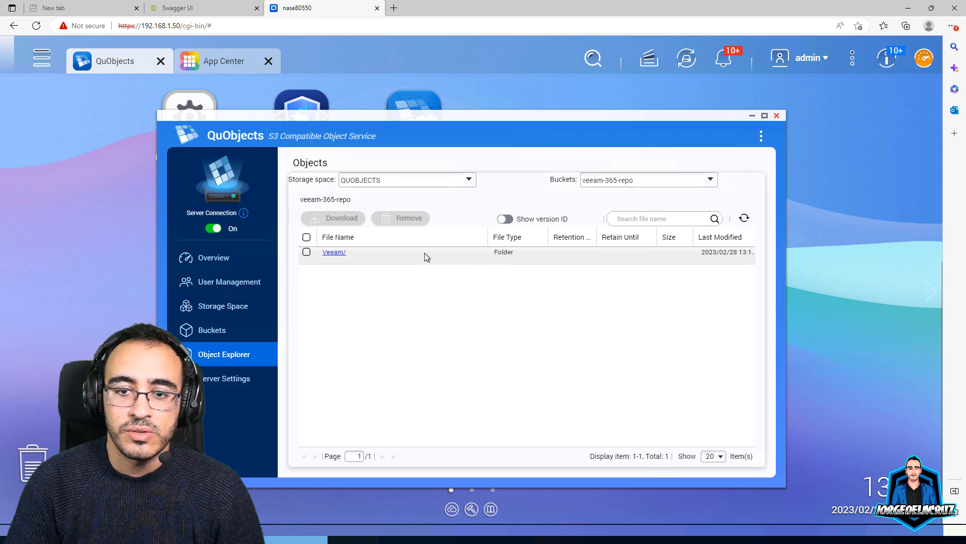
pyautogui.click(333, 252)
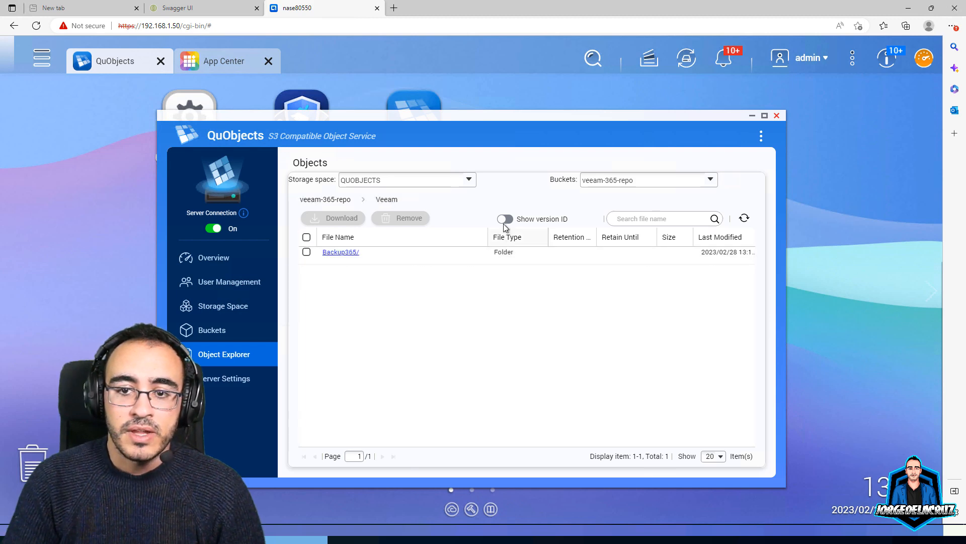
pyautogui.click(505, 220)
pyautogui.click(336, 253)
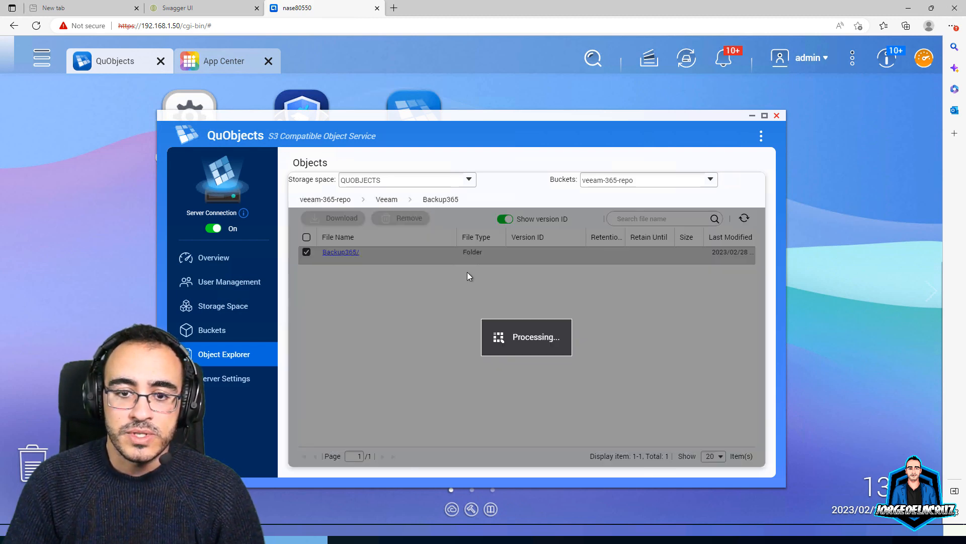
pyautogui.click(348, 253)
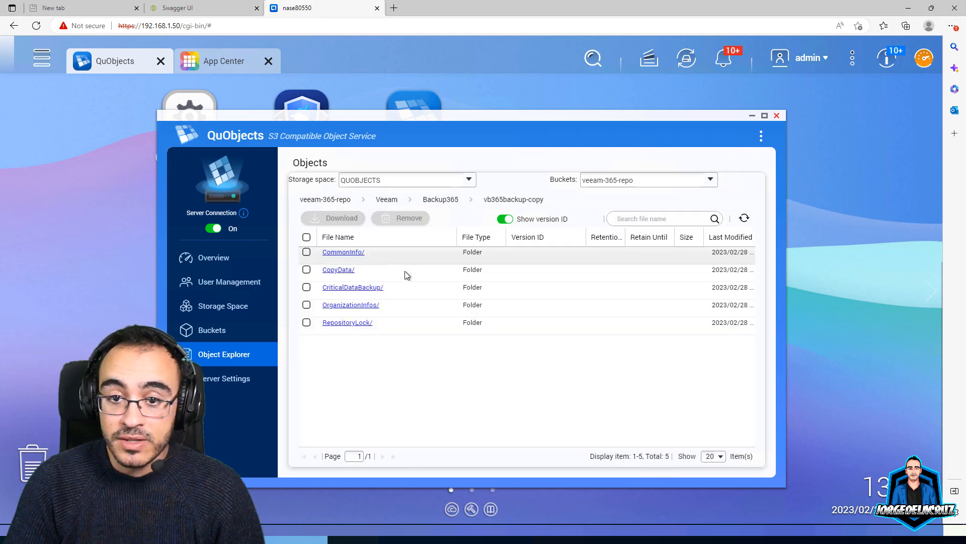
# Keep version IDs visible and open the OrganizationInfos folder
pyautogui.click(508, 219)
pyautogui.click(507, 219)
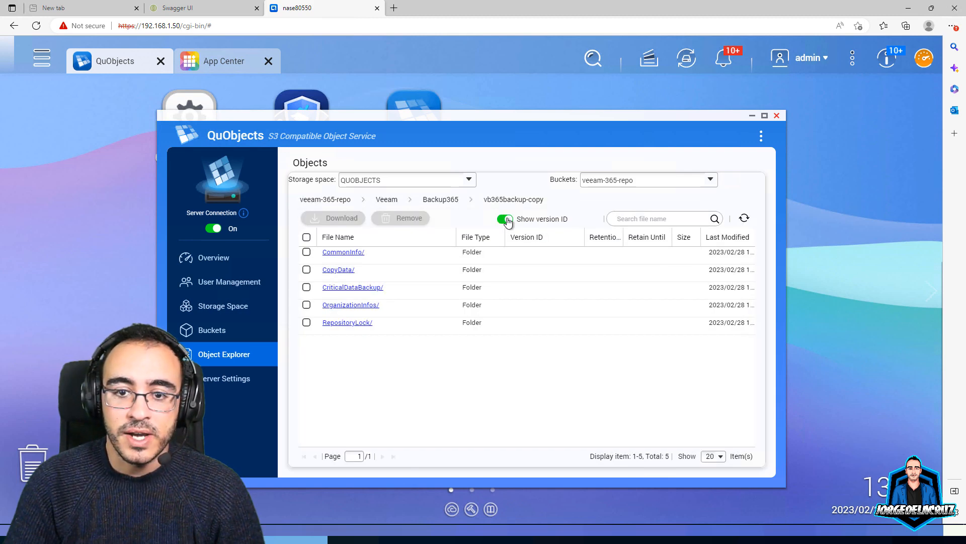
pyautogui.click(507, 220)
pyautogui.click(508, 220)
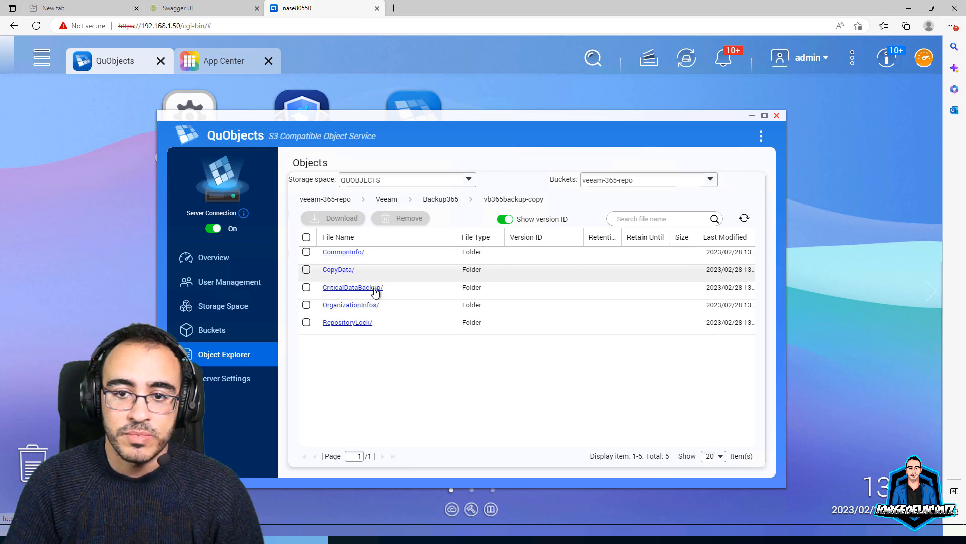
pyautogui.click(362, 305)
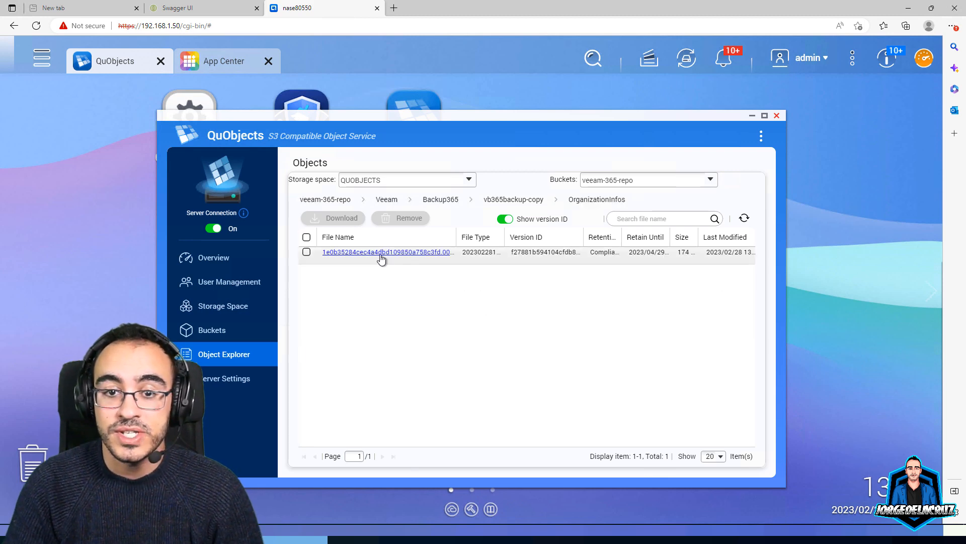
# Inspect the OrganizationInfos object's details, close them, and keep version IDs shown
pyautogui.click(433, 252)
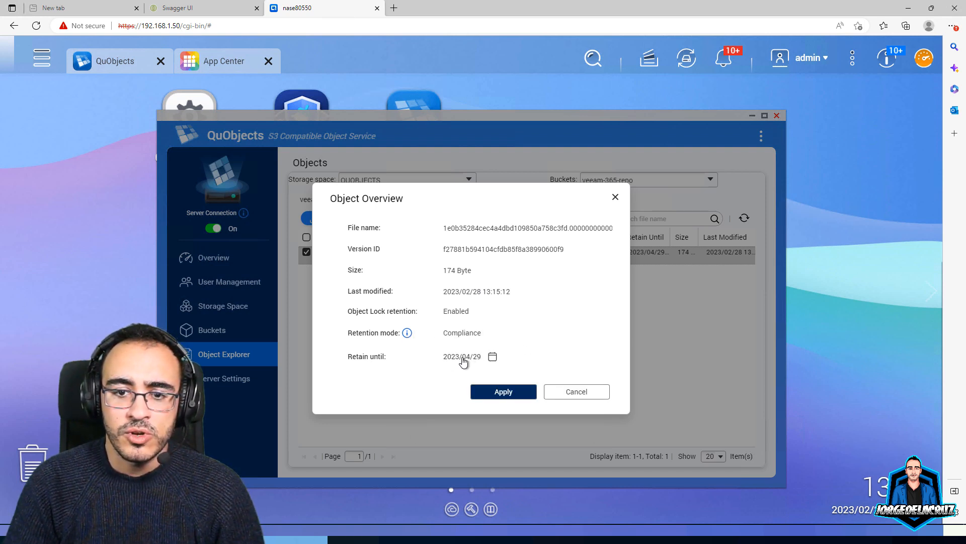
pyautogui.click(569, 396)
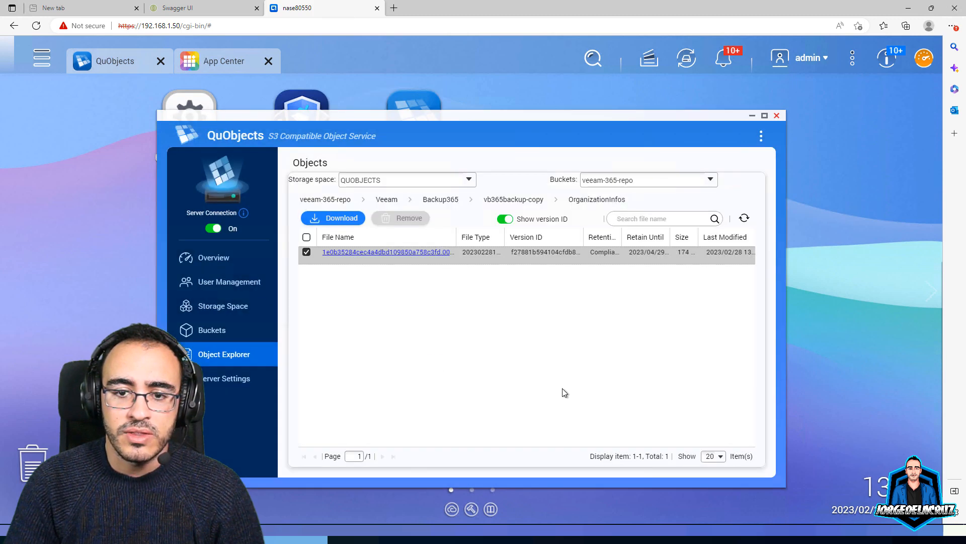
pyautogui.click(505, 219)
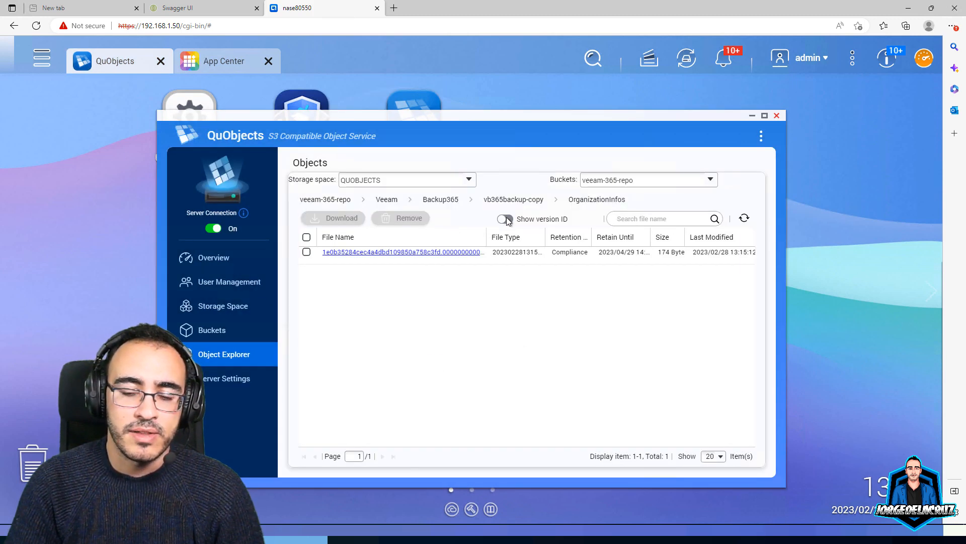
pyautogui.click(506, 220)
# Open vb365backup-copy's RepositoryLock folder and review the lock file's overview without changes
pyautogui.click(512, 198)
pyautogui.click(355, 324)
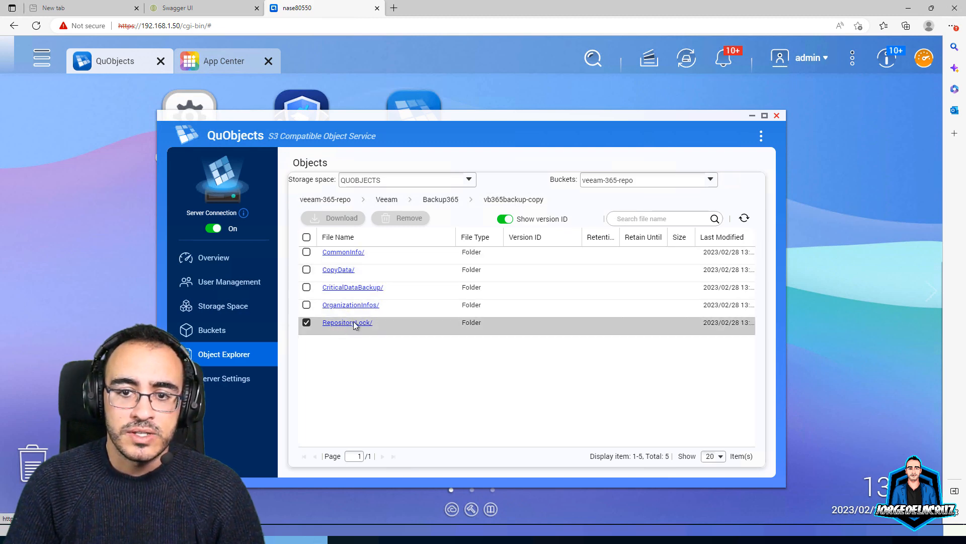
pyautogui.click(354, 323)
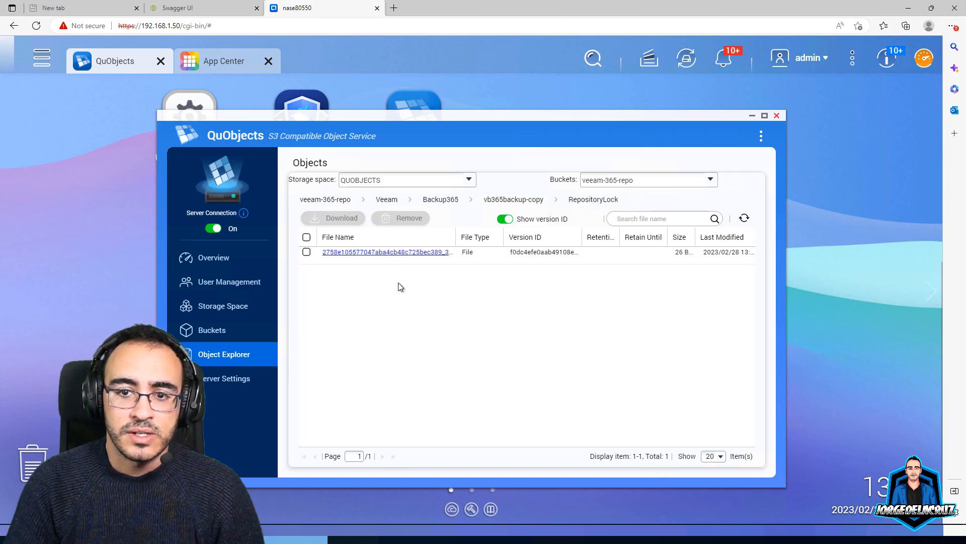
pyautogui.doubleClick(525, 252)
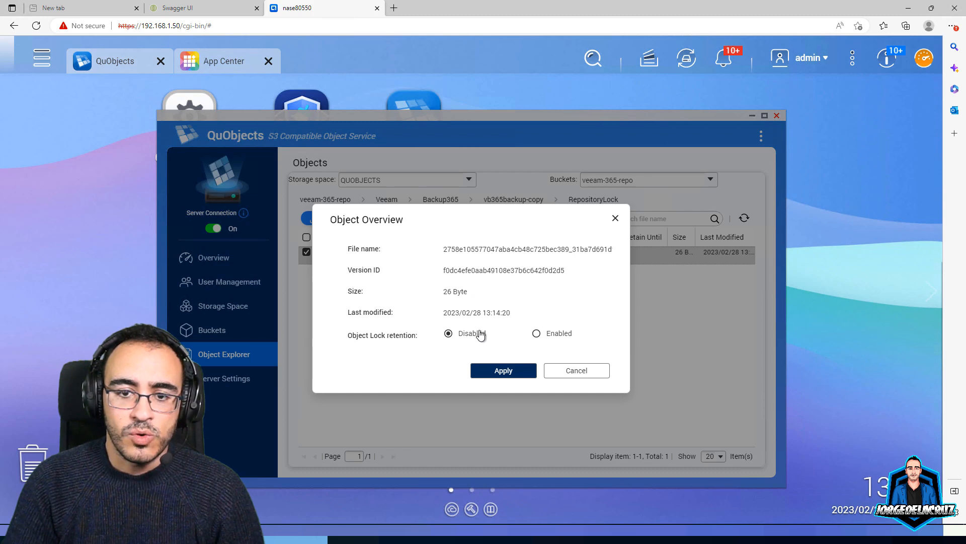
pyautogui.click(577, 371)
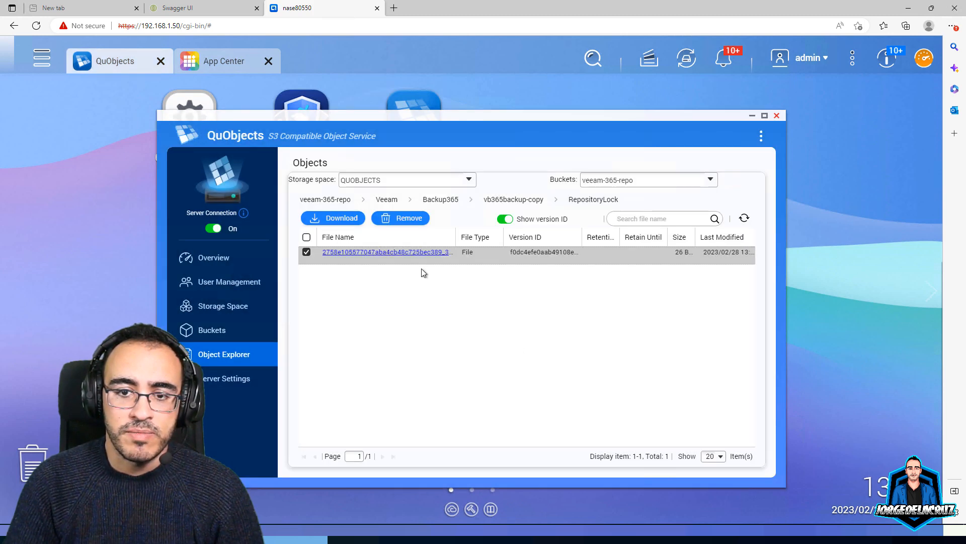
# Open CriticalDataBackup > CommonInfo and view RepositoryConfig.00000000's compliance lock until 2023/04/29
pyautogui.click(526, 200)
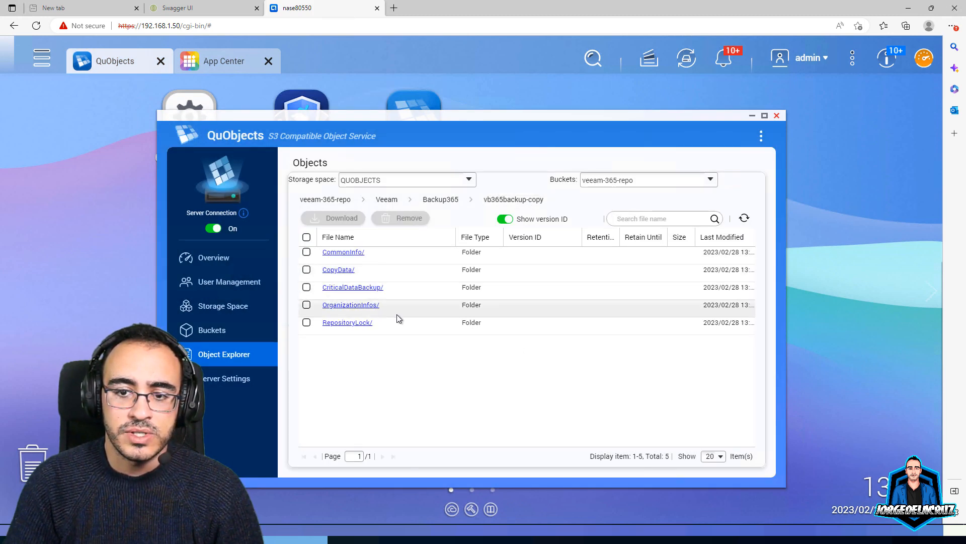
pyautogui.click(355, 287)
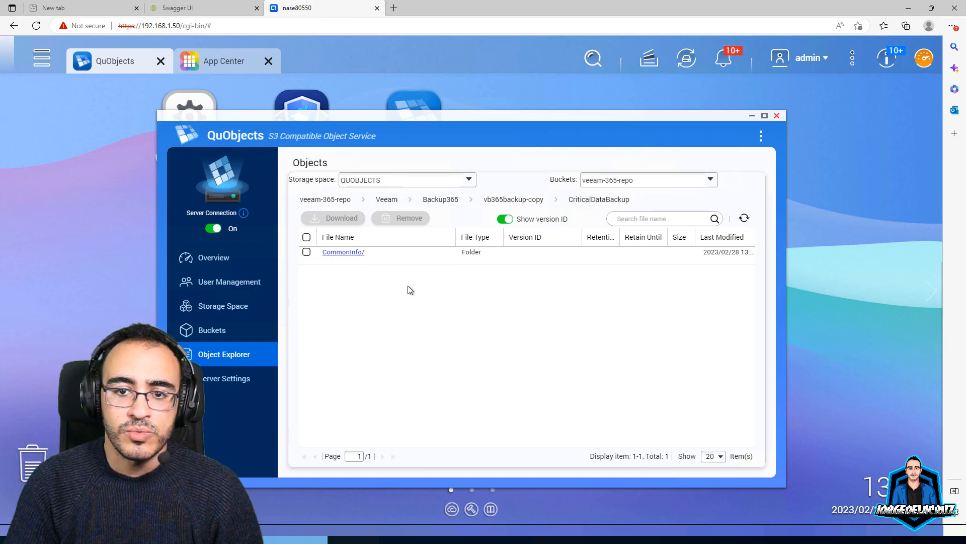
pyautogui.click(352, 255)
pyautogui.click(359, 253)
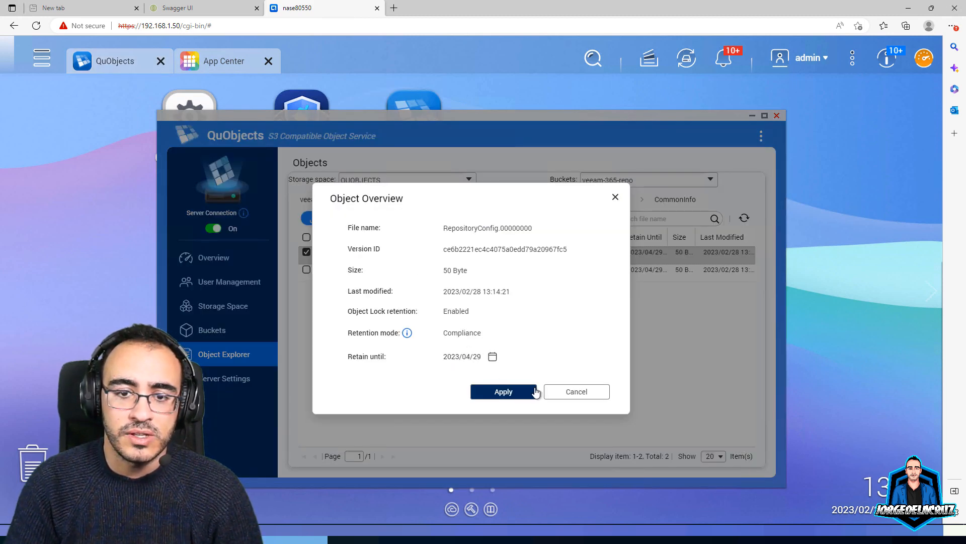
pyautogui.click(557, 390)
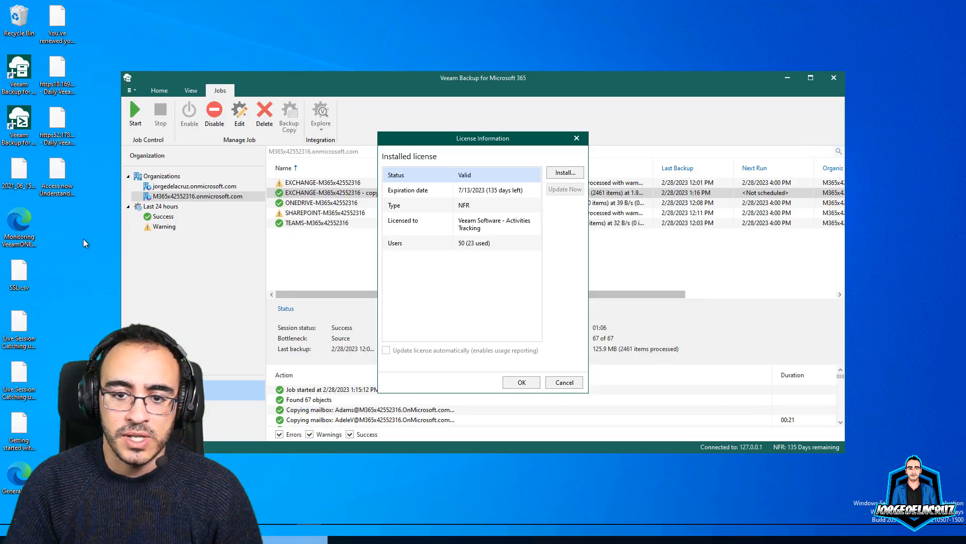
# Install veeam_backup_microsoft_office_nfr_50.lic from Downloads, giving an M365Suite licence valid until 2/28/2024
pyautogui.click(559, 173)
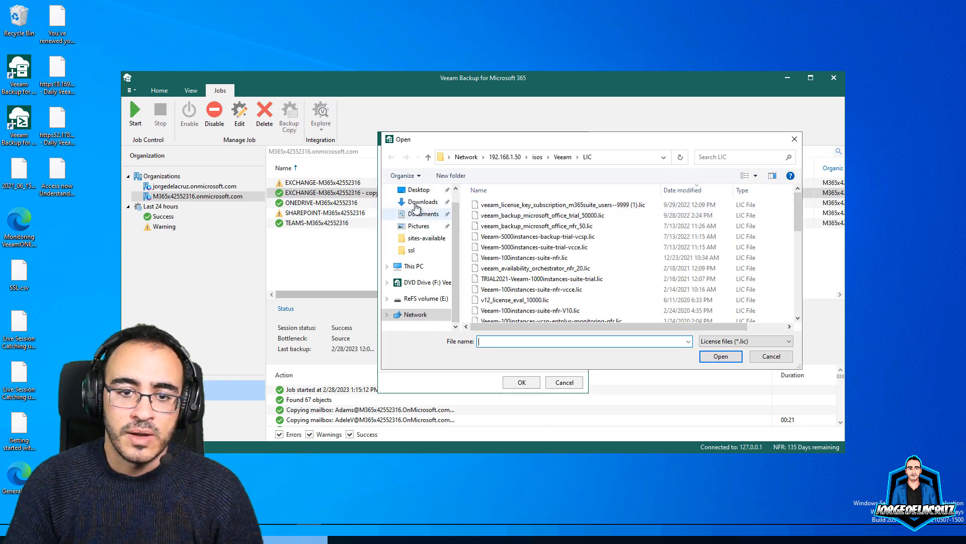
pyautogui.click(416, 203)
pyautogui.doubleClick(492, 221)
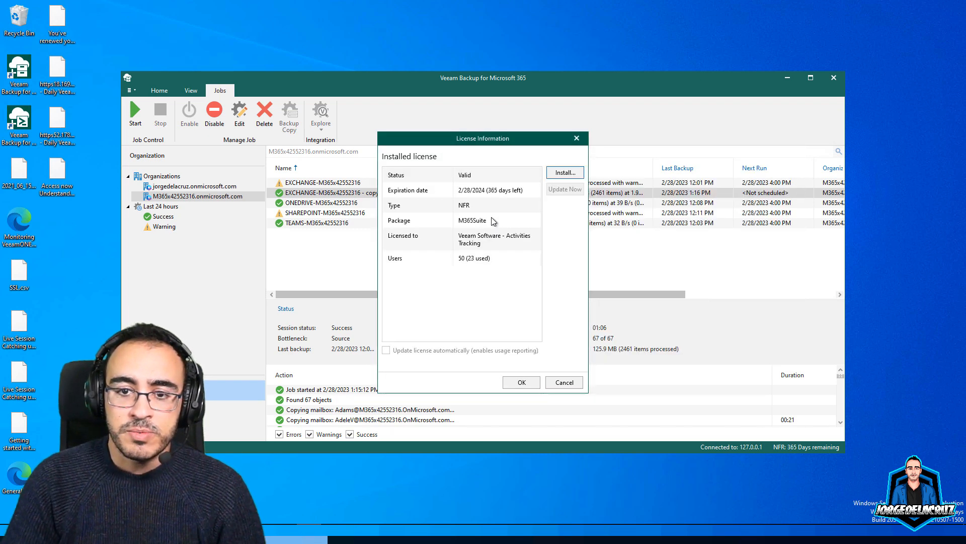
pyautogui.click(412, 220)
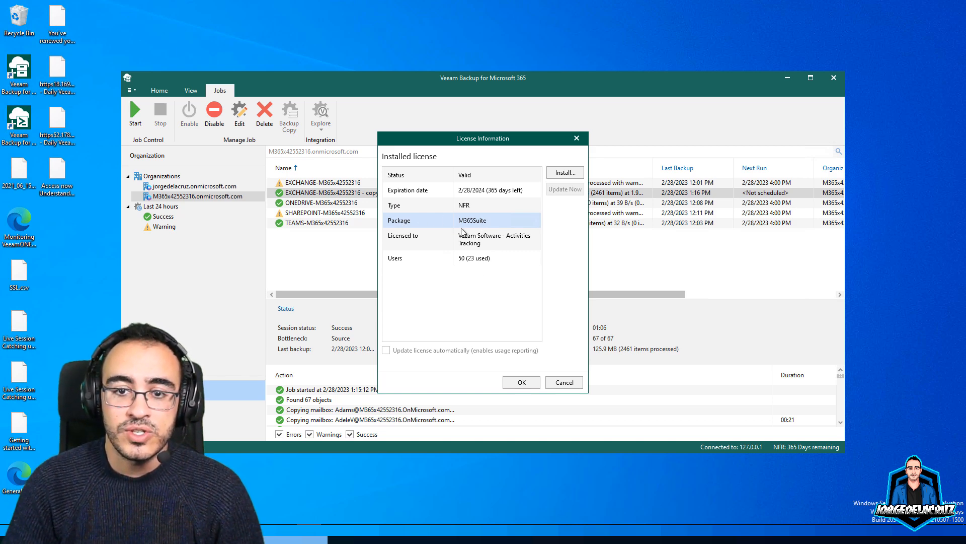
pyautogui.click(521, 383)
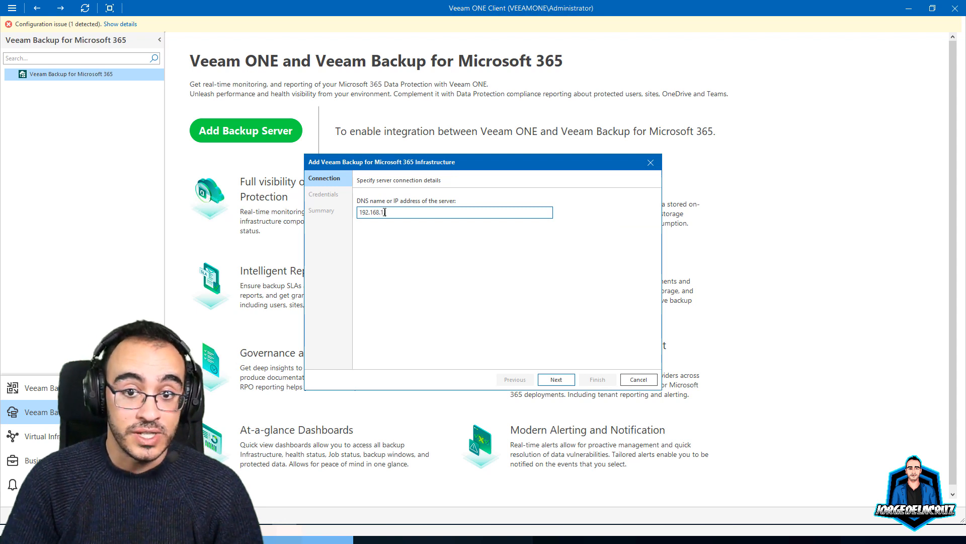
# Connect to 192.168.1.32 with the saved domain administrator credentials, trust its certificate, and finish adding it
pyautogui.click(556, 379)
pyautogui.click(415, 214)
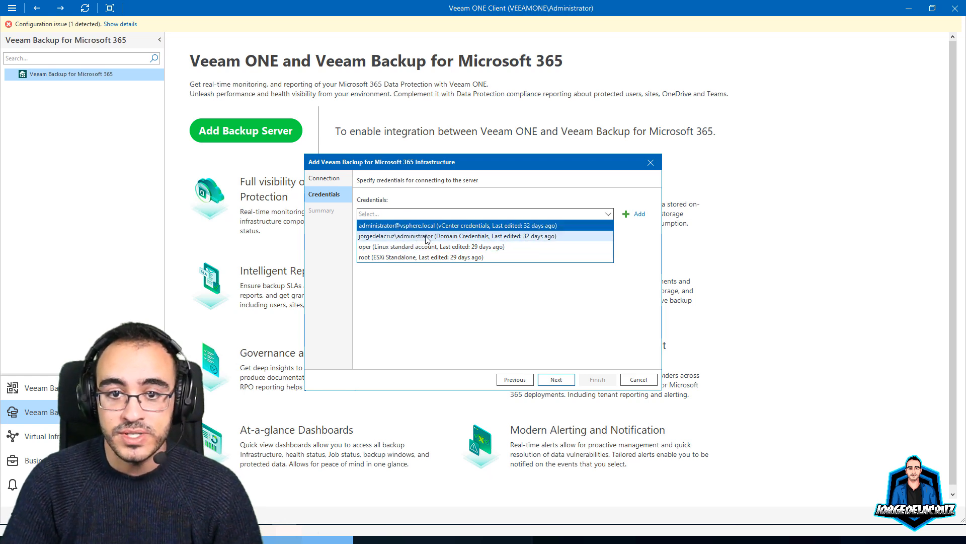
pyautogui.click(428, 236)
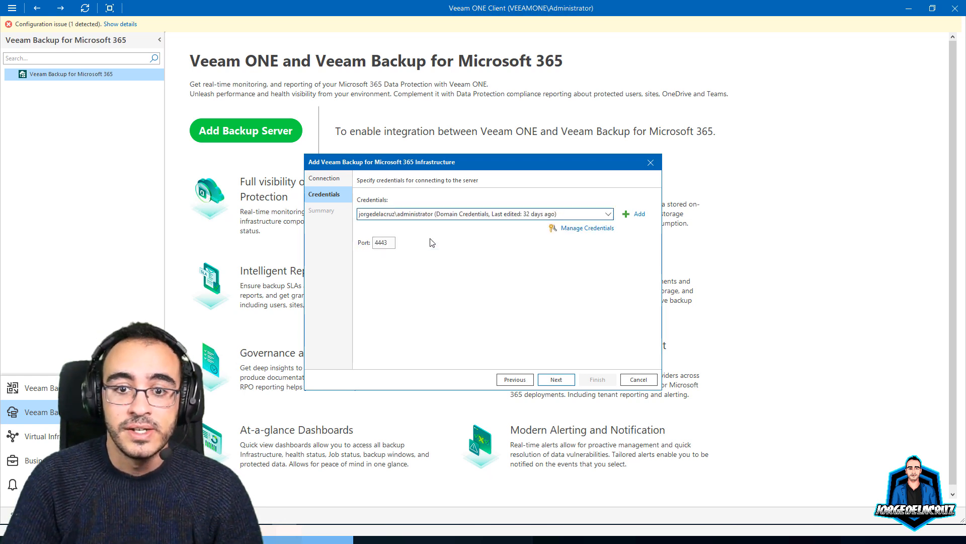
pyautogui.click(551, 379)
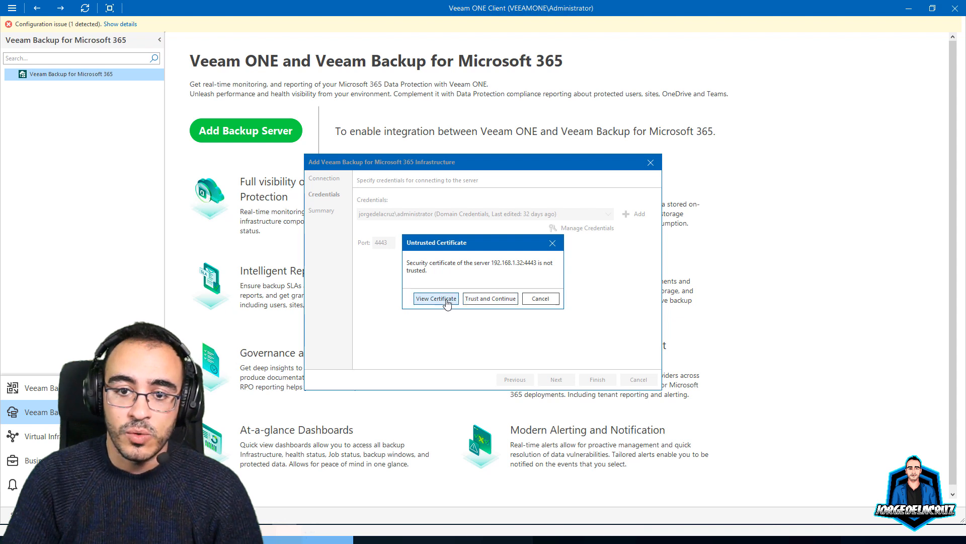
pyautogui.click(487, 299)
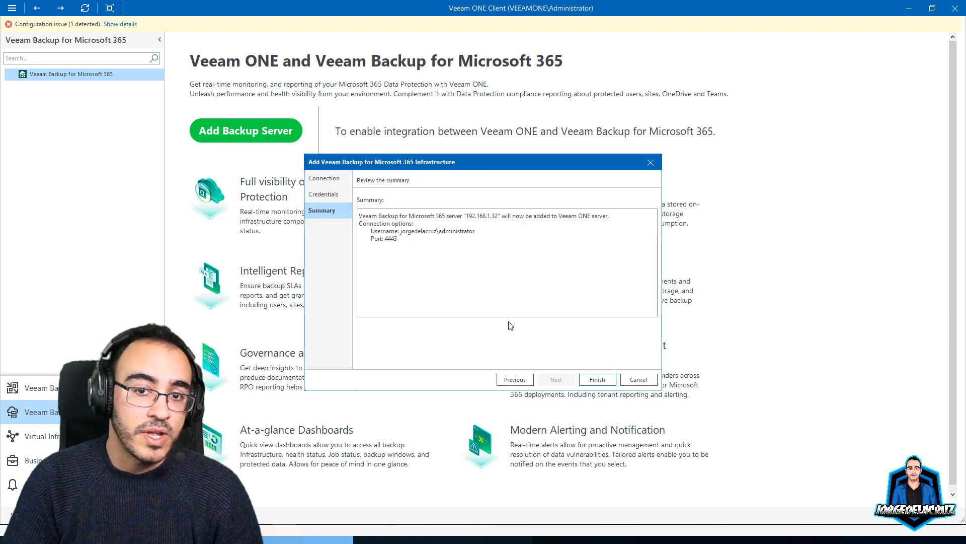
pyautogui.click(598, 379)
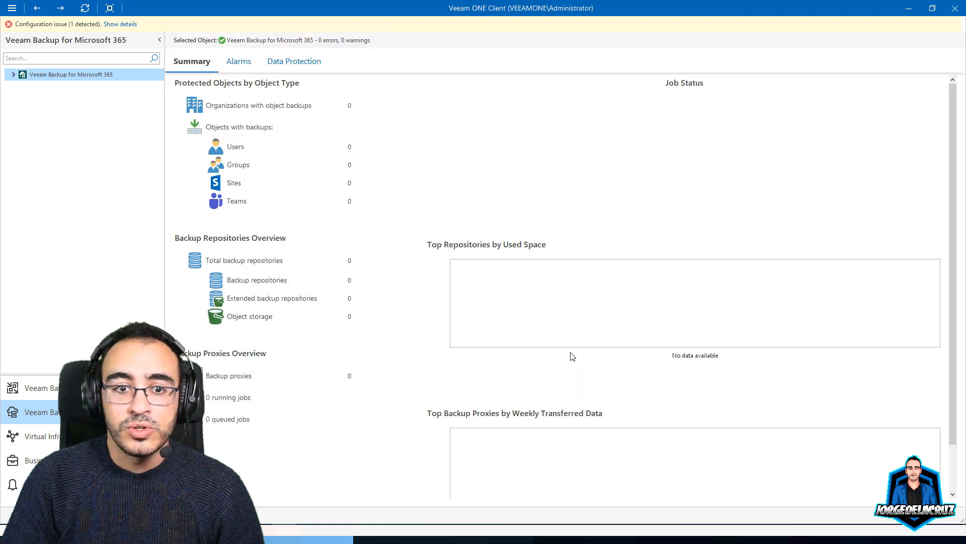
# Browse the server's repositories, object storage, proxies and REPO-S3 entries, ending on 192.168.1.32's summary
pyautogui.click(14, 74)
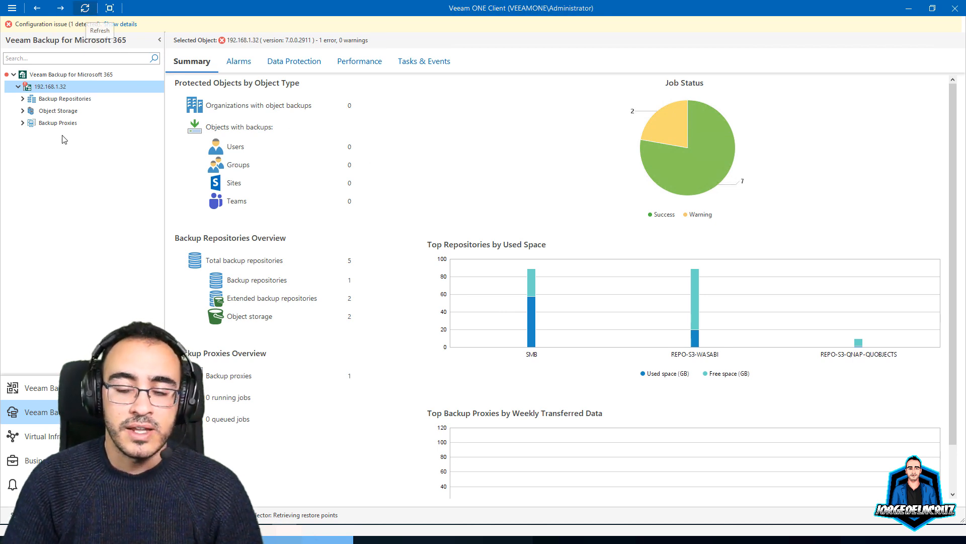
pyautogui.click(23, 99)
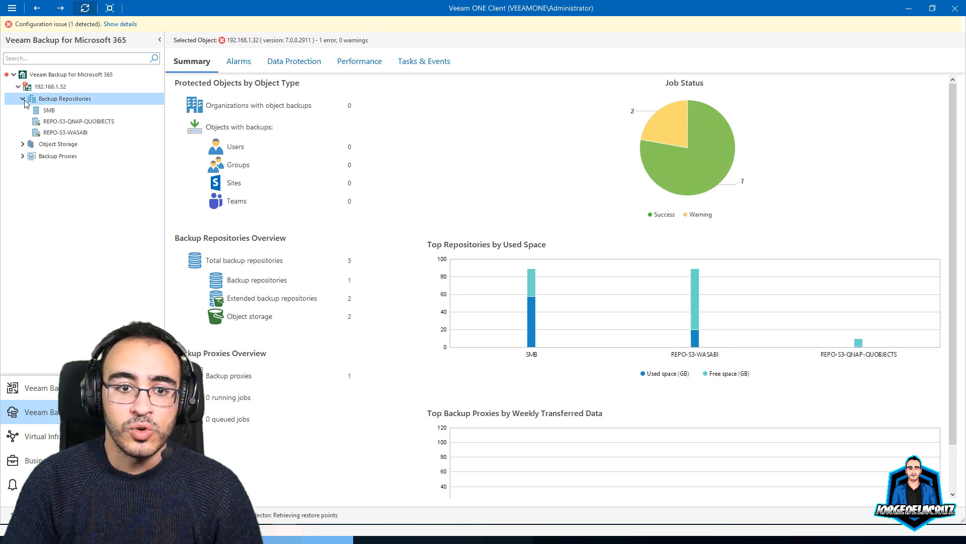
pyautogui.click(22, 145)
pyautogui.click(23, 179)
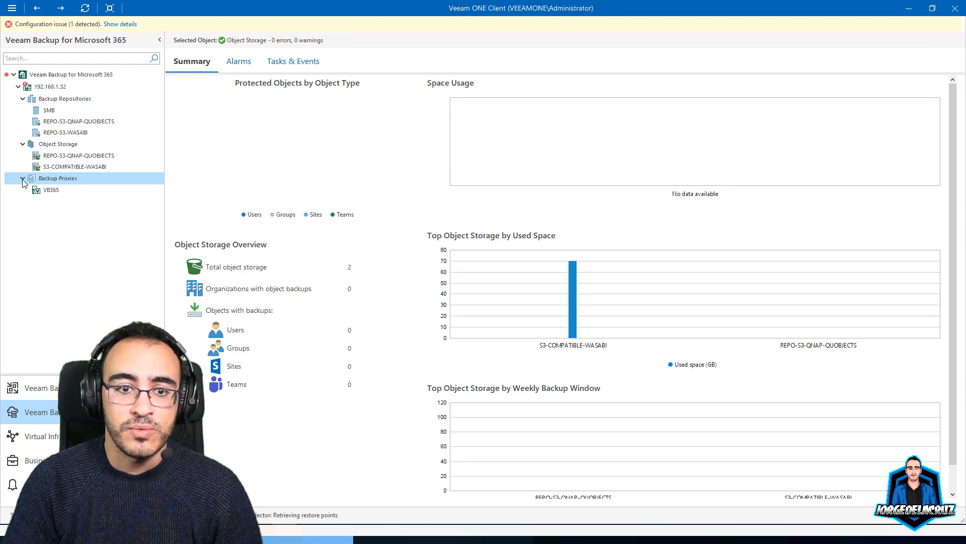
pyautogui.click(63, 156)
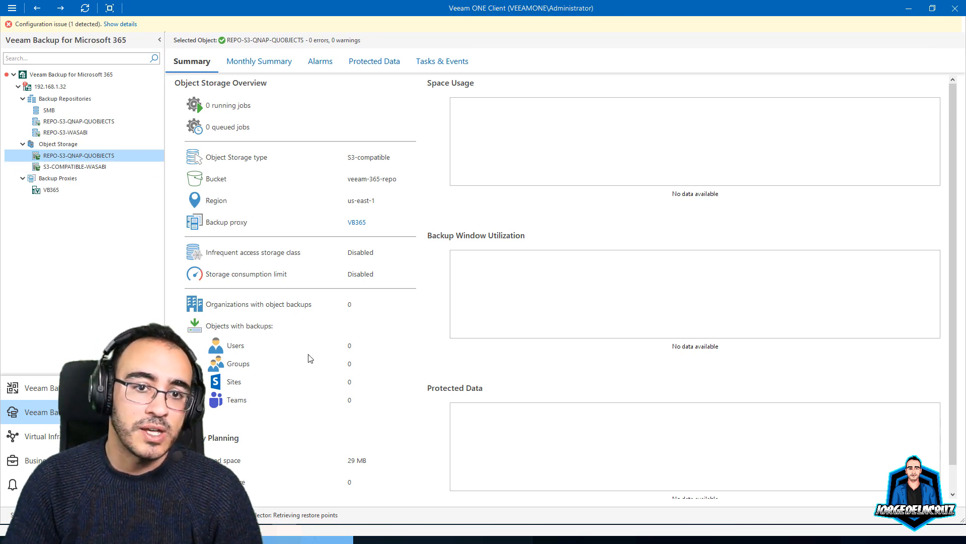
pyautogui.scroll(-1, 310, 363)
pyautogui.scroll(1, 309, 366)
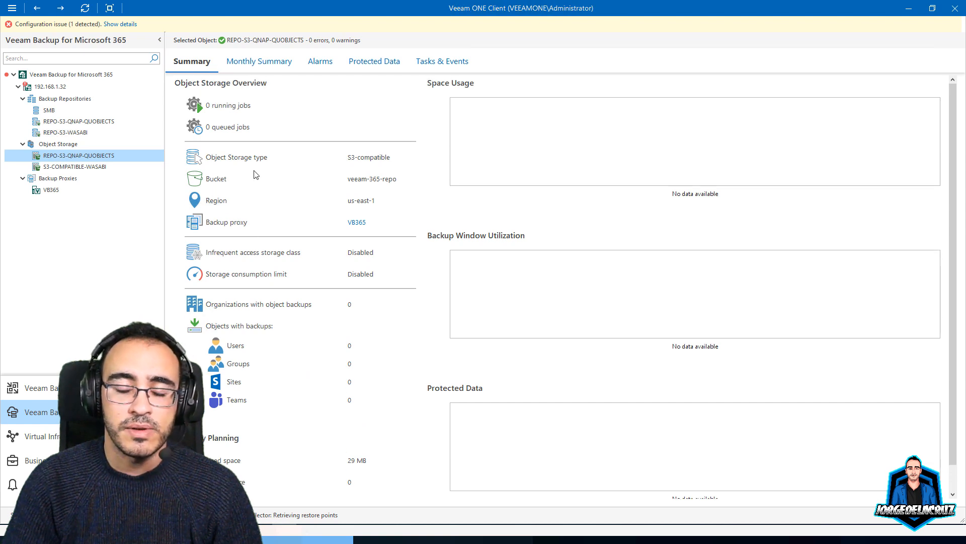
pyautogui.click(65, 133)
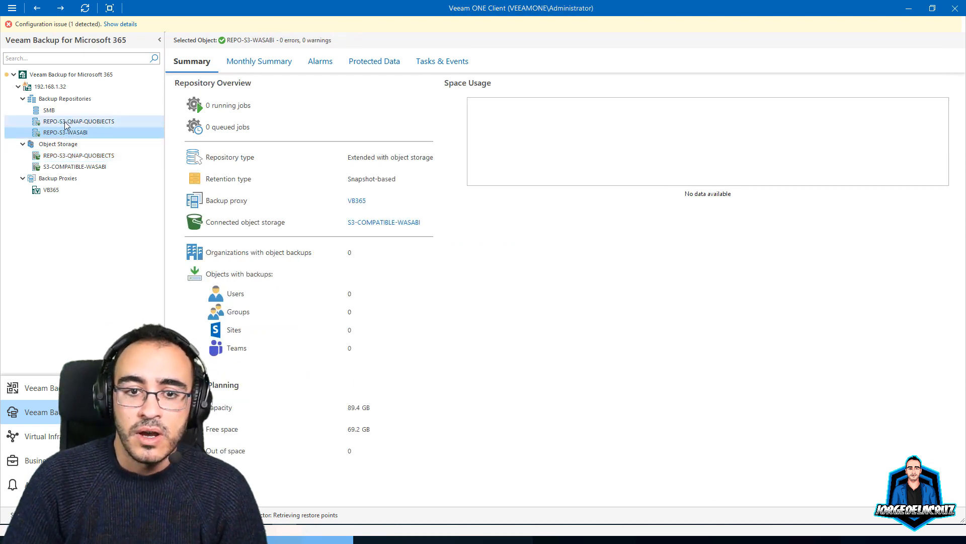
pyautogui.click(65, 123)
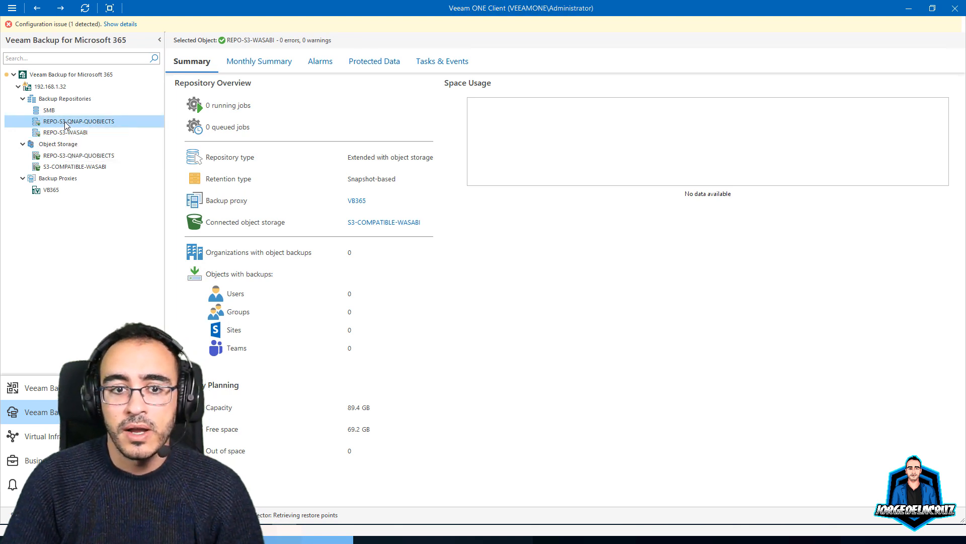
pyautogui.click(50, 87)
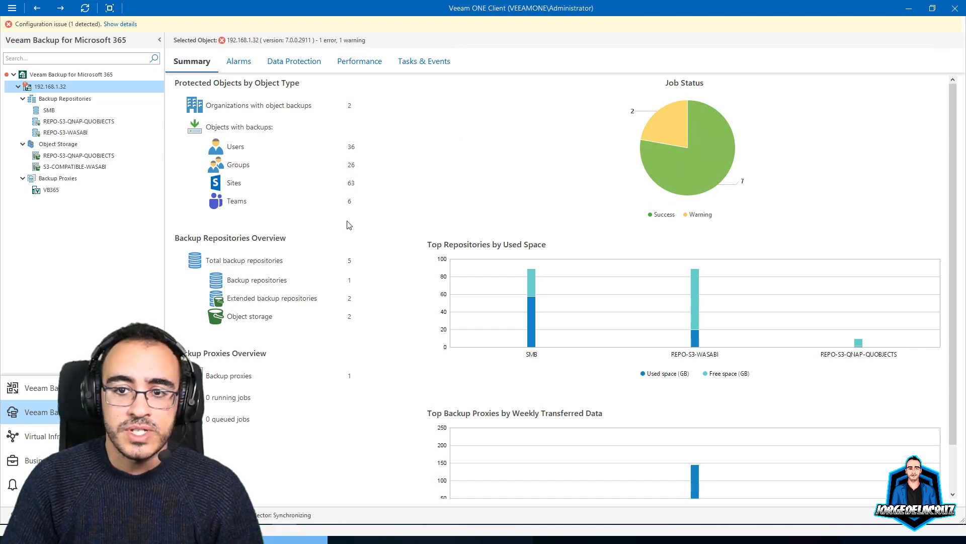
# Review the Unusual job duration alarm and its jobs, then list the server's nine backup jobs
pyautogui.click(240, 62)
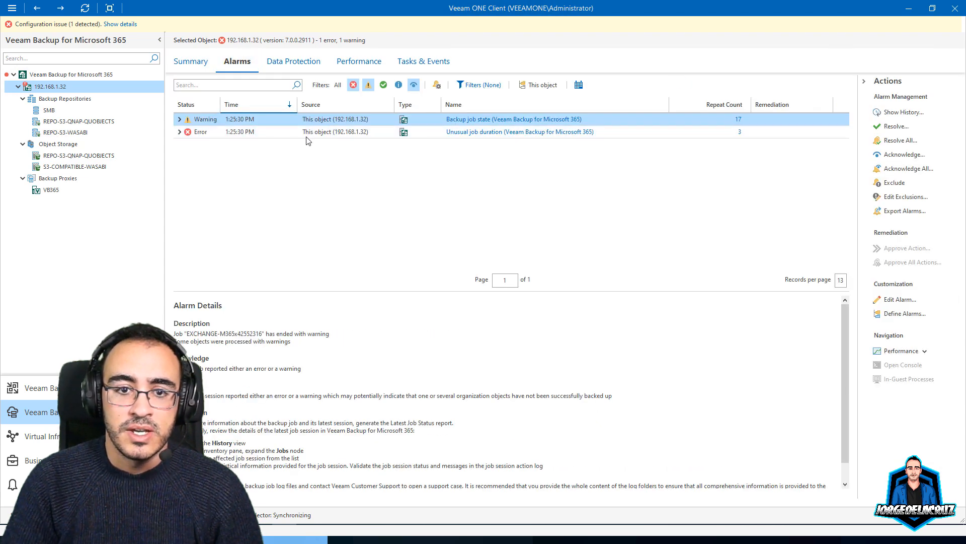
pyautogui.click(423, 134)
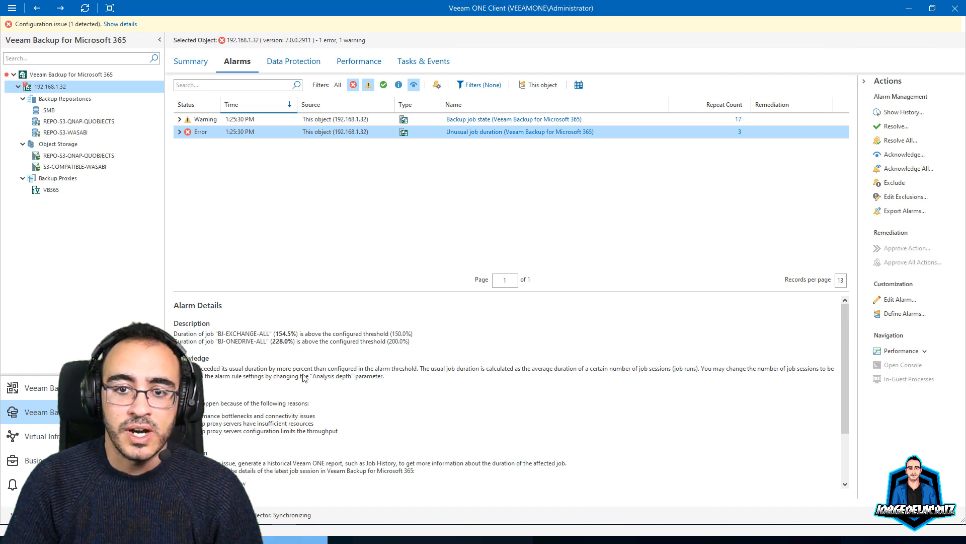
pyautogui.click(179, 133)
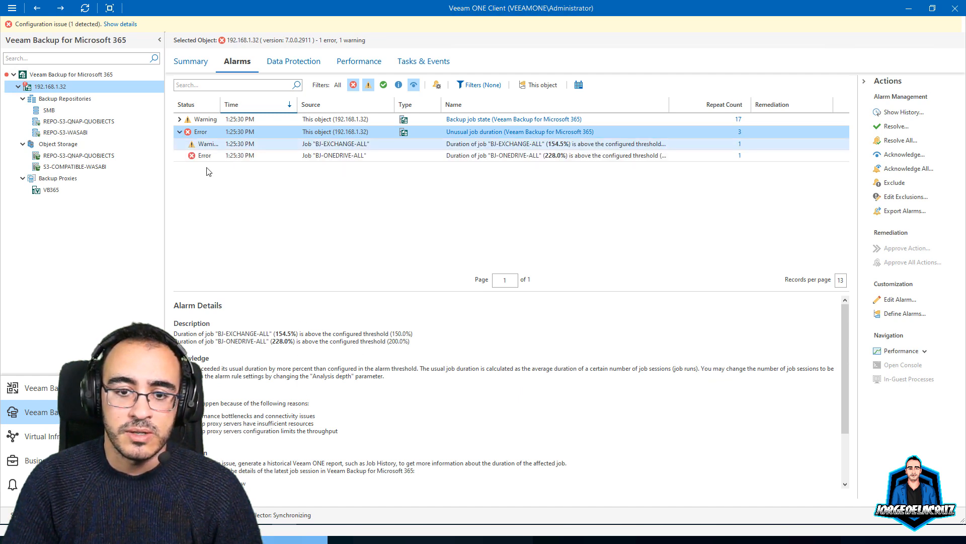
pyautogui.click(180, 132)
pyautogui.click(287, 61)
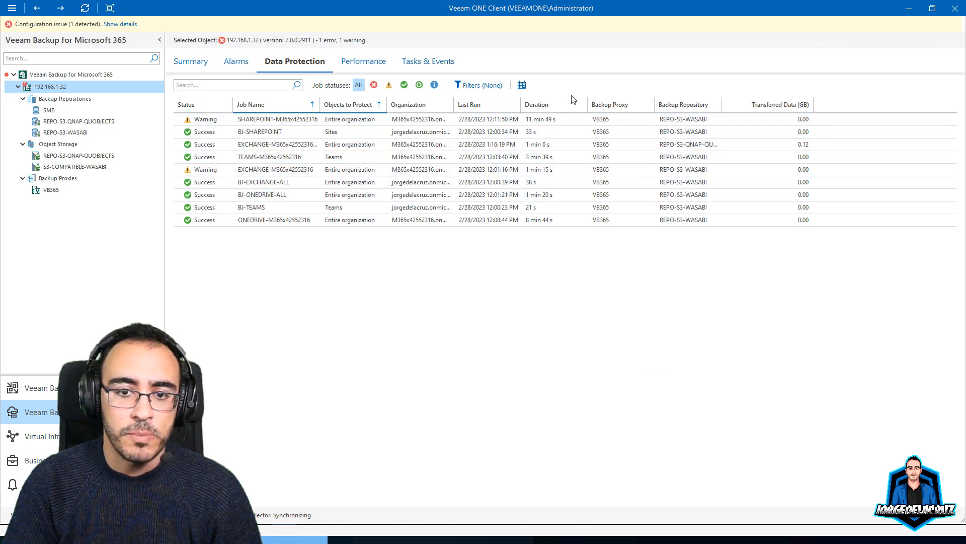
# Dismiss the job filter and custom interval dialogs, then view the last-hour CPU chart
pyautogui.click(475, 86)
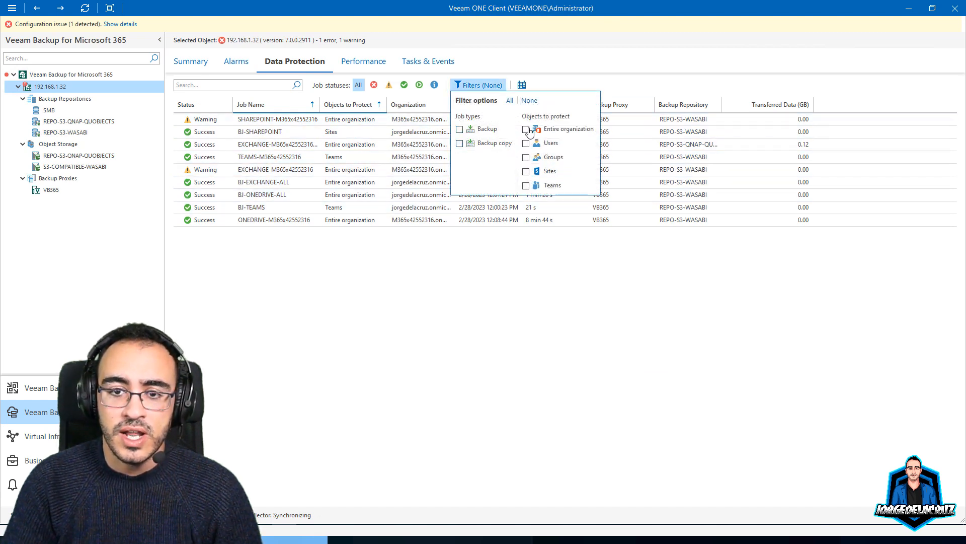
pyautogui.click(465, 273)
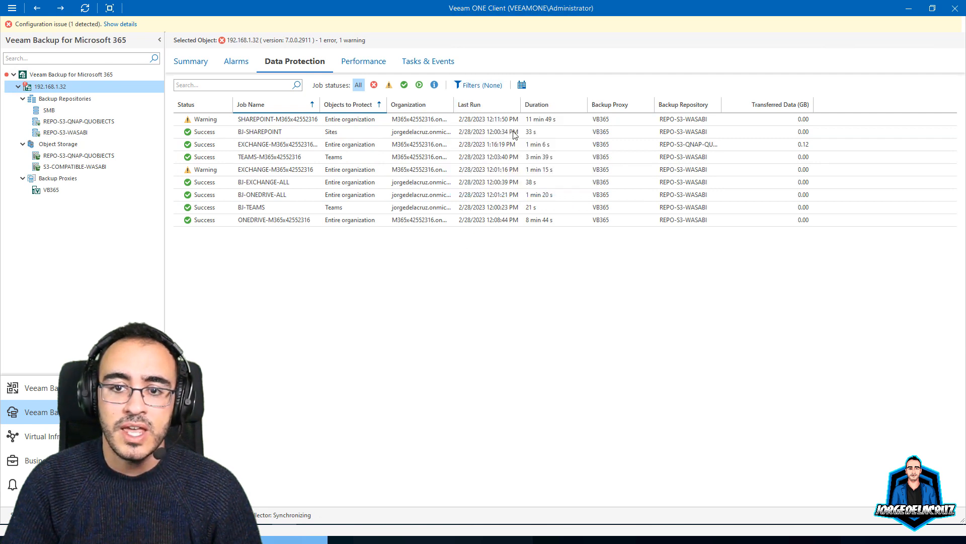
pyautogui.click(522, 85)
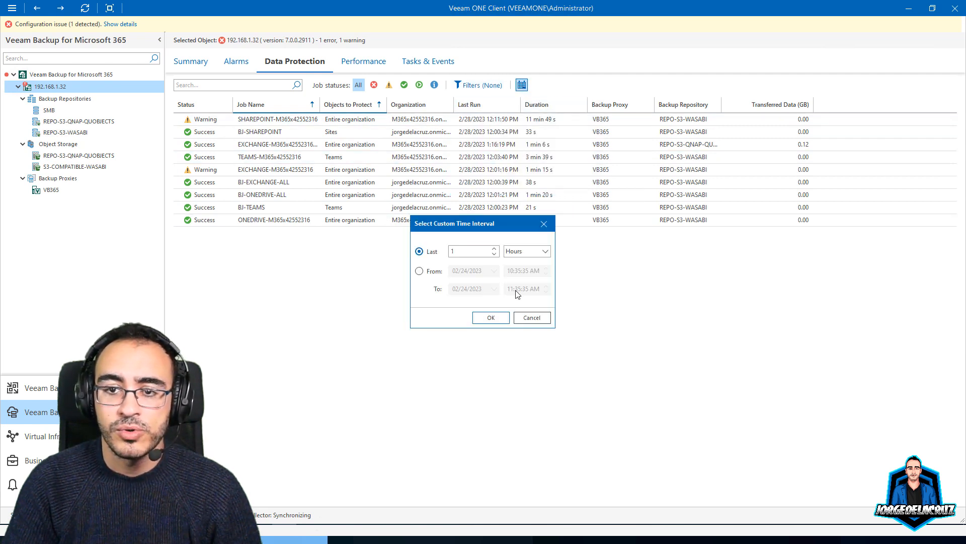
pyautogui.click(530, 318)
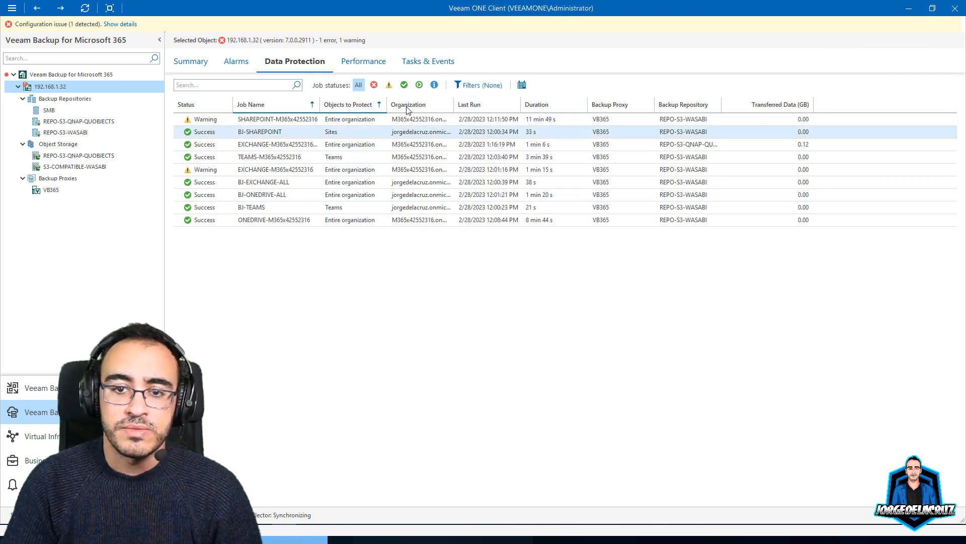
pyautogui.click(363, 67)
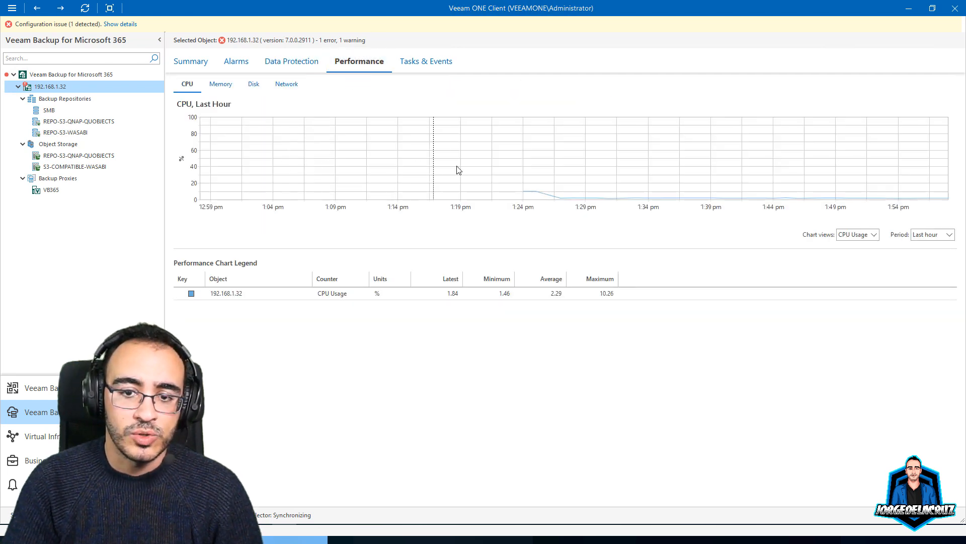
# View Memory, Disk and Network charts and Tasks & Events, then return to 192.168.1.32's Summary
pyautogui.click(874, 235)
pyautogui.click(221, 84)
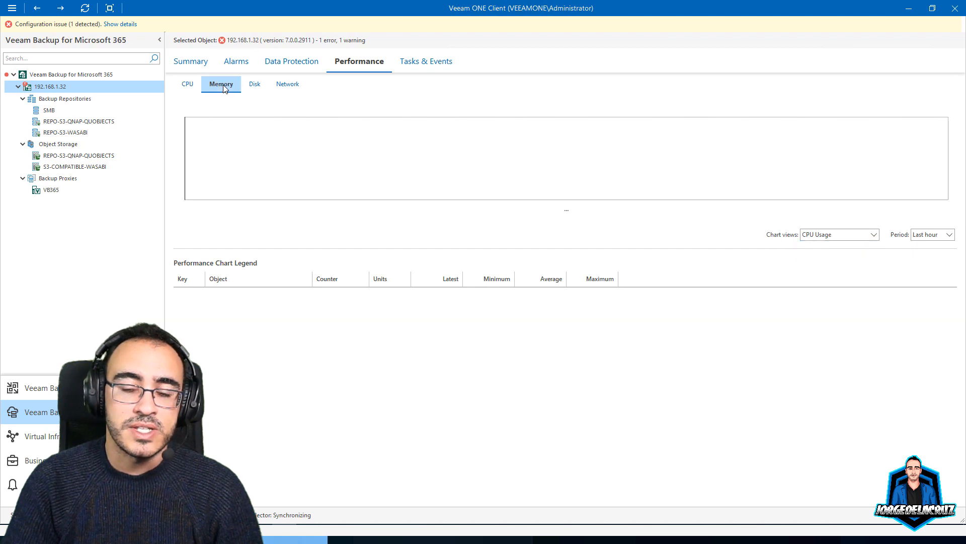
pyautogui.click(255, 84)
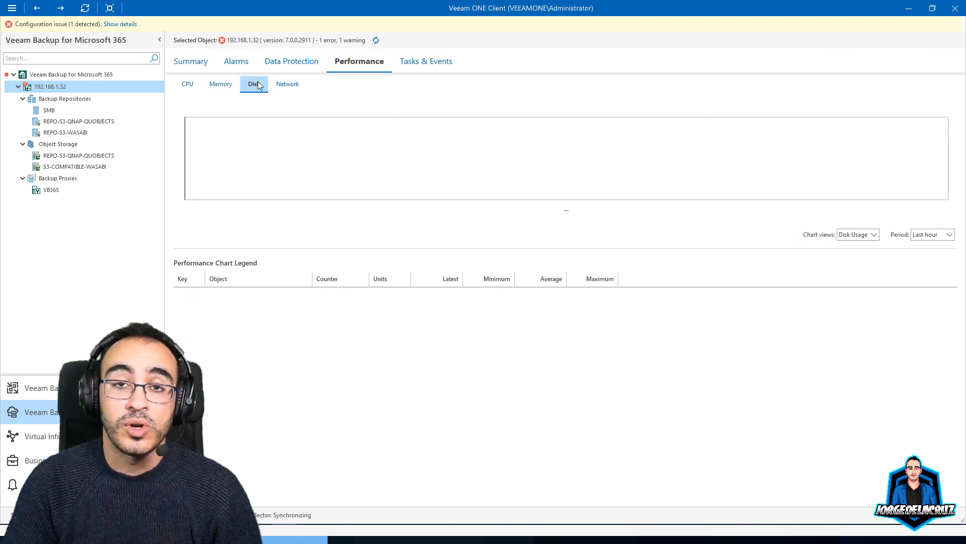
pyautogui.click(294, 89)
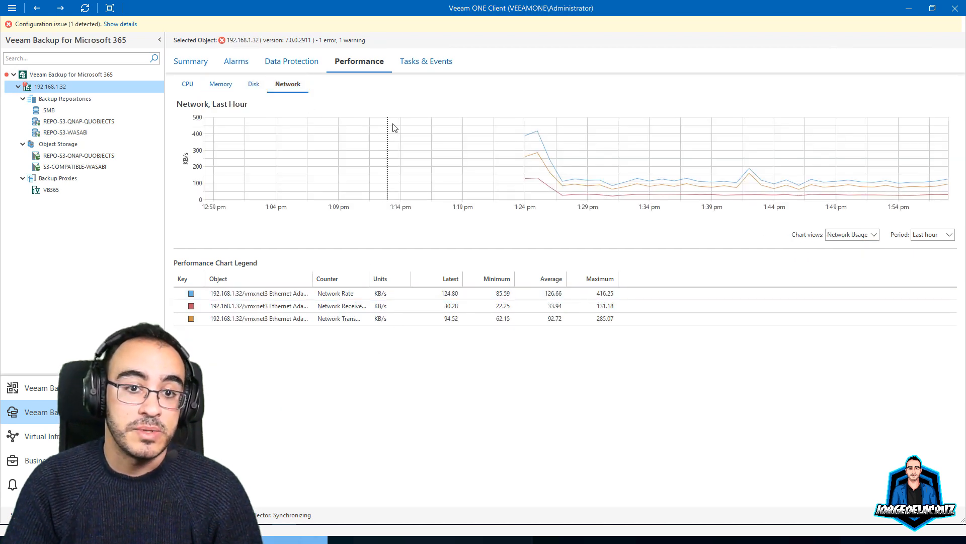
pyautogui.click(424, 62)
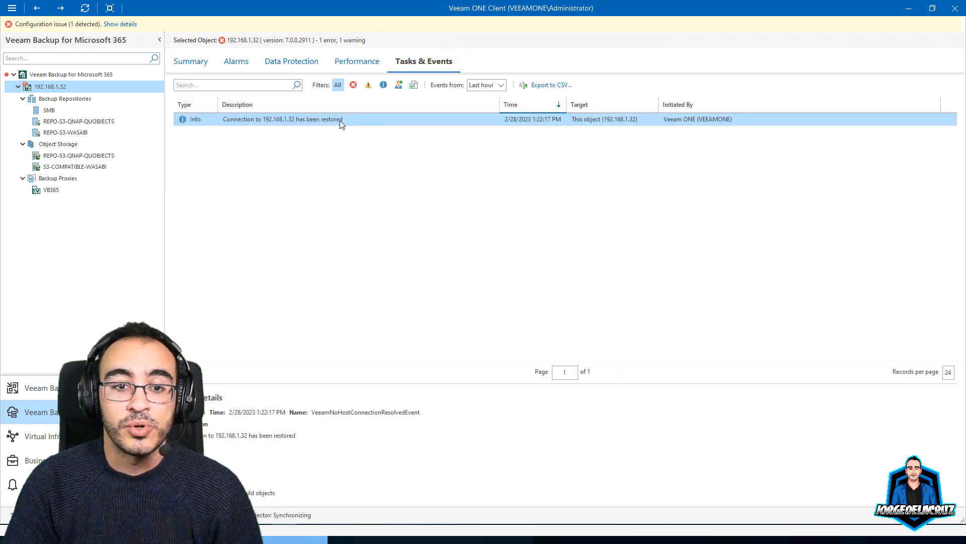
pyautogui.click(189, 62)
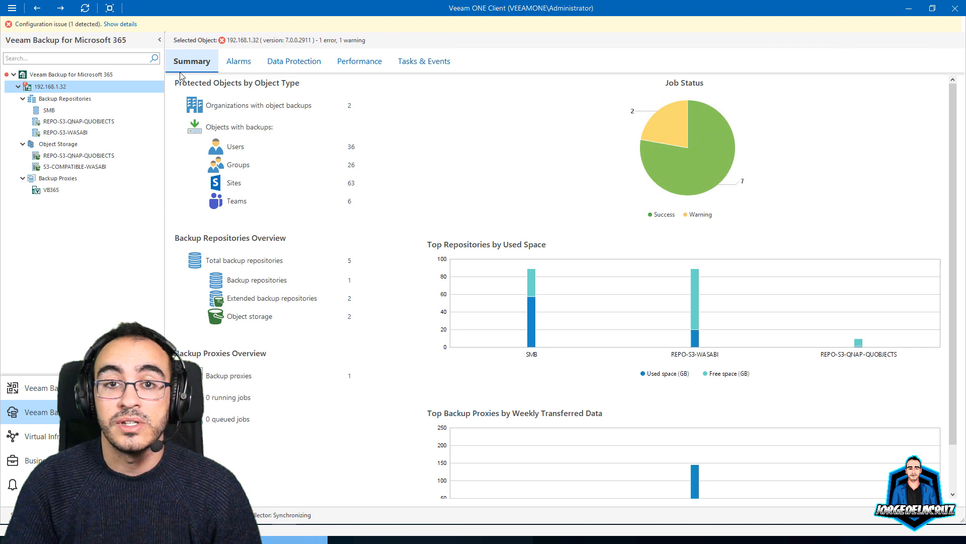
# Review SMB, REPO-S3-QNAP-QUOBJECTS and S3-COMPATIBLE-WASABI summaries, ending on the VB365 proxy summary
pyautogui.click(60, 100)
pyautogui.click(48, 111)
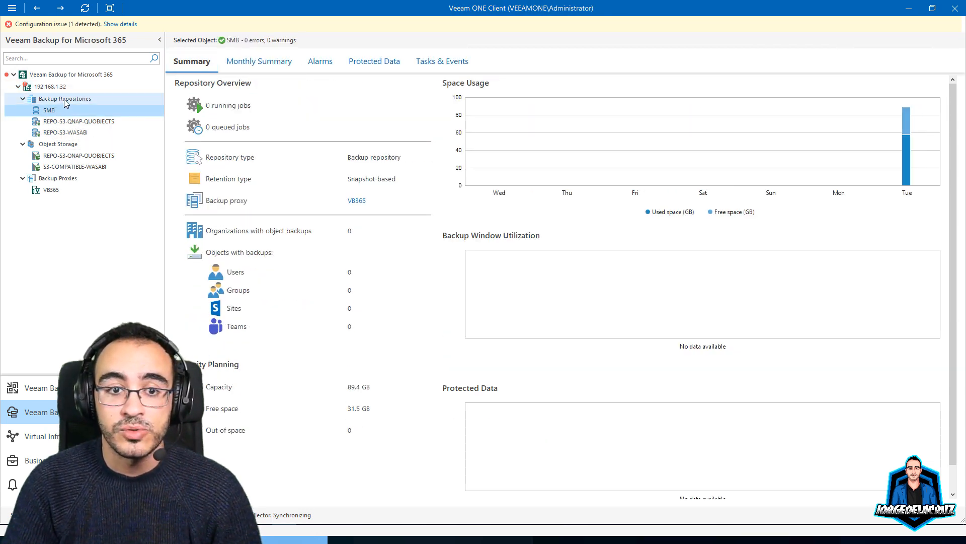
pyautogui.click(66, 99)
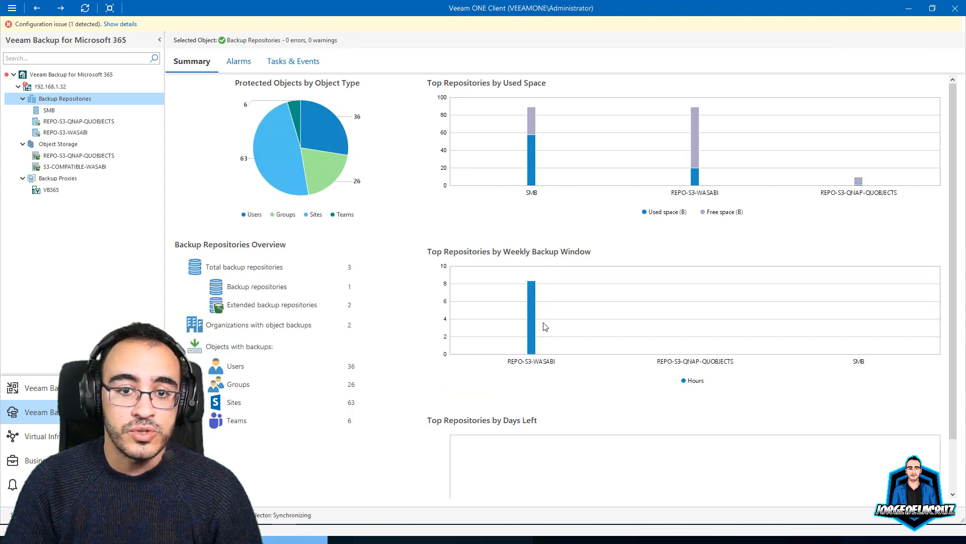
pyautogui.click(73, 122)
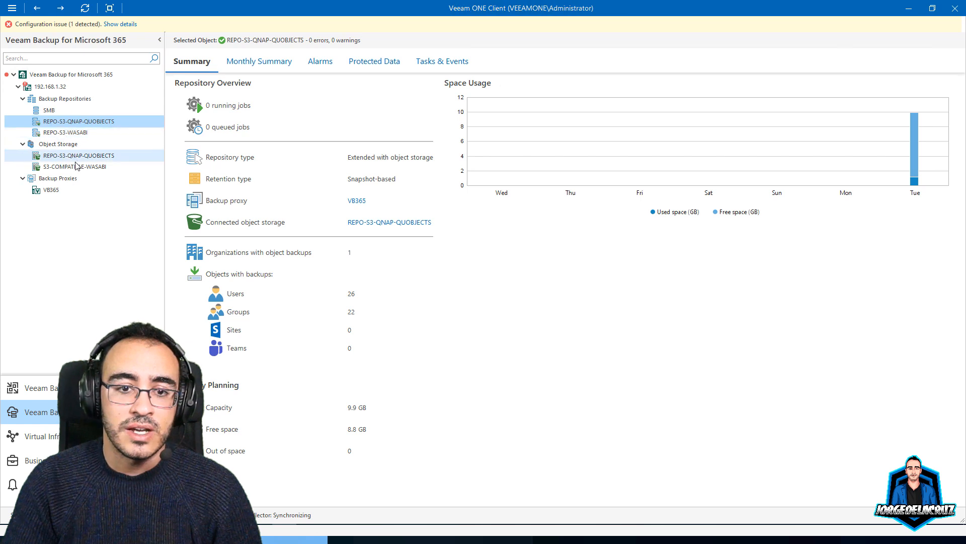
pyautogui.click(75, 155)
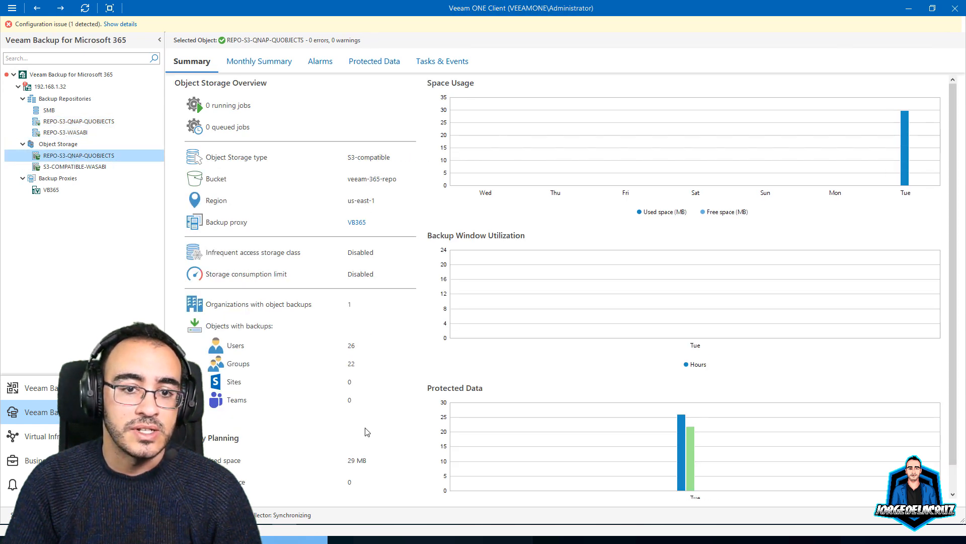
pyautogui.scroll(-1, 368, 427)
pyautogui.scroll(1, 368, 428)
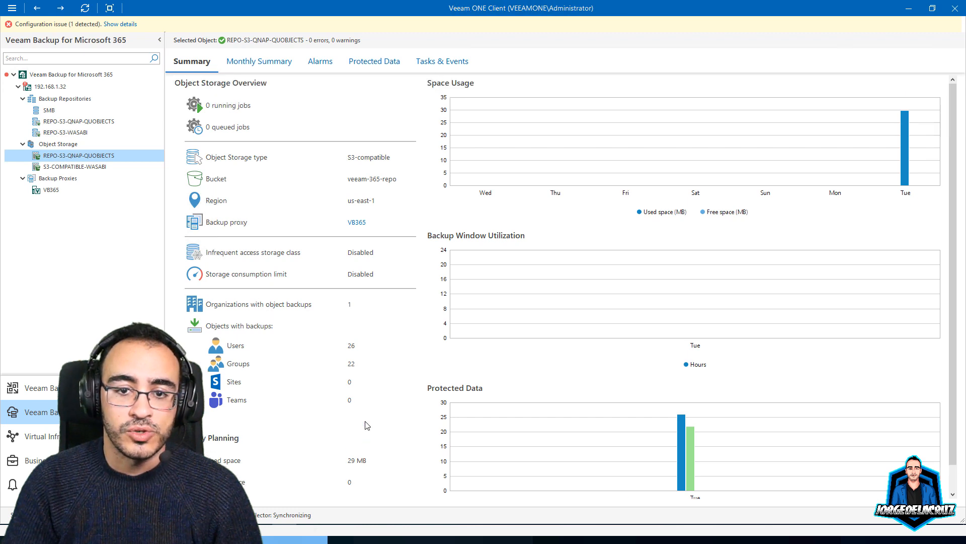
pyautogui.click(64, 168)
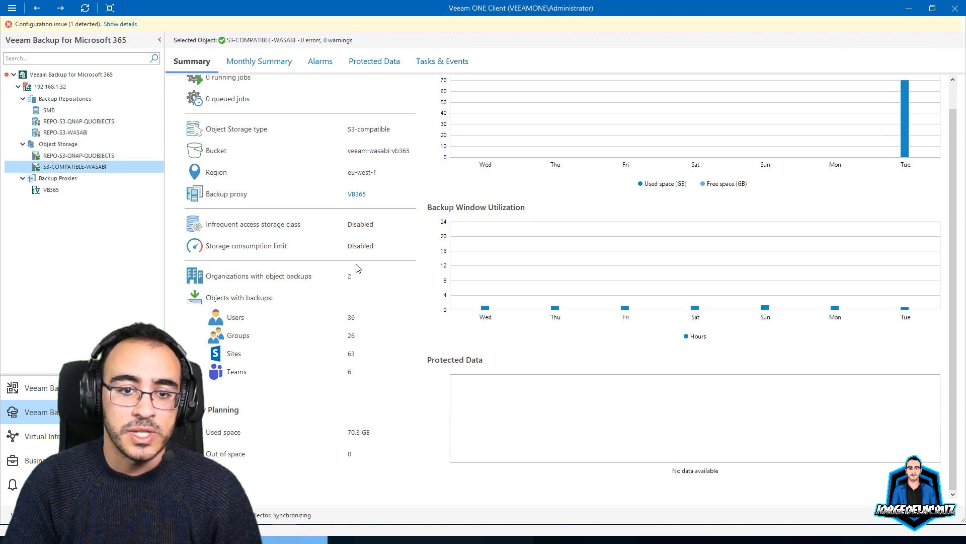
pyautogui.click(50, 190)
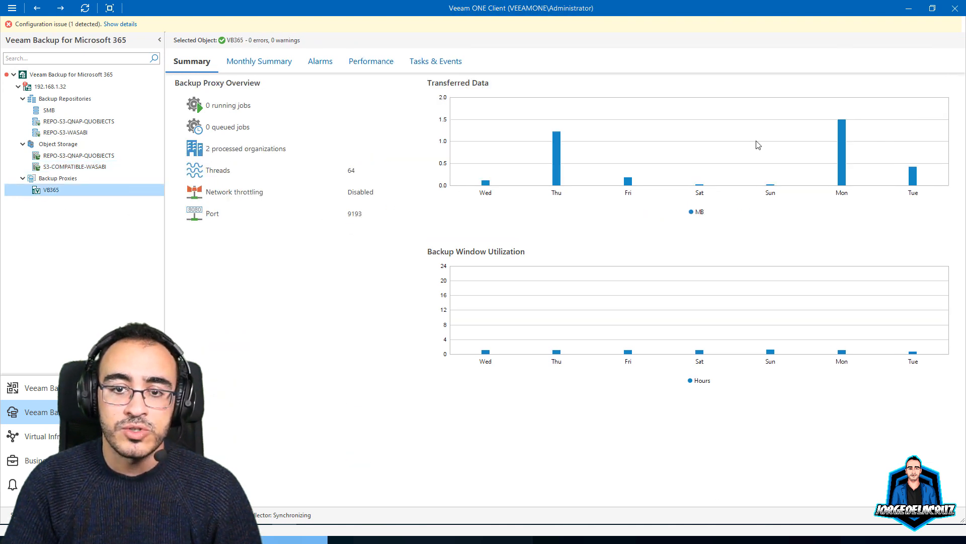
# Check VB365's Monthly Summary and network performance, then select the root Veeam Backup for Microsoft 365 node
pyautogui.click(252, 61)
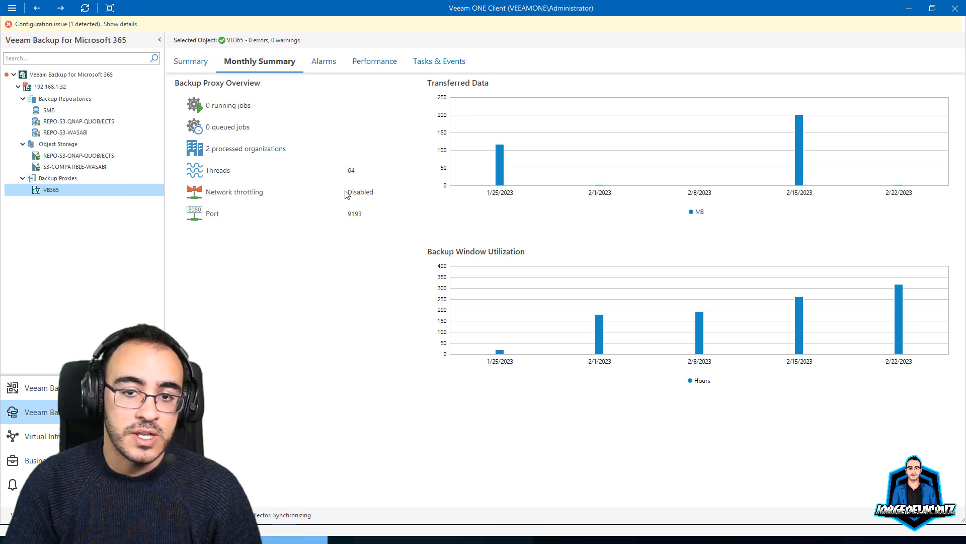
pyautogui.click(367, 61)
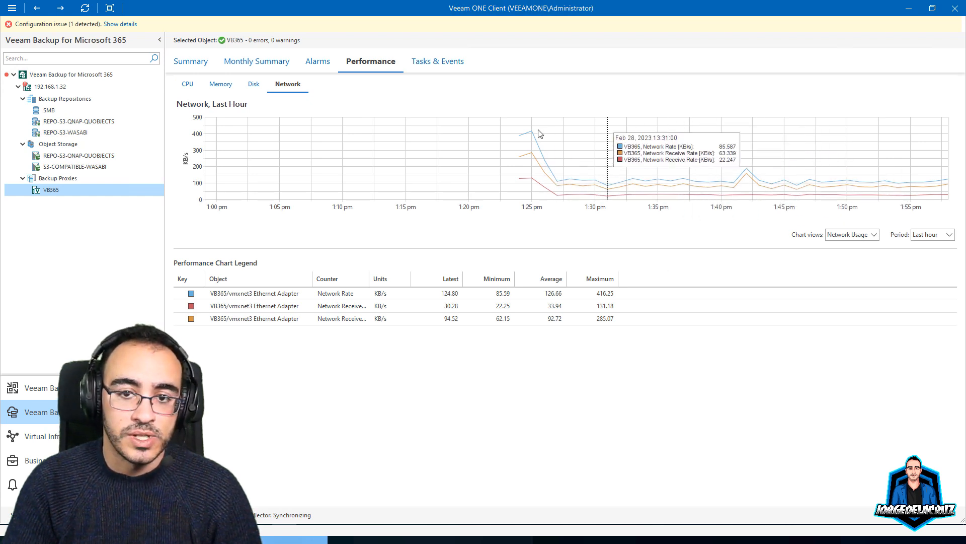
pyautogui.click(65, 75)
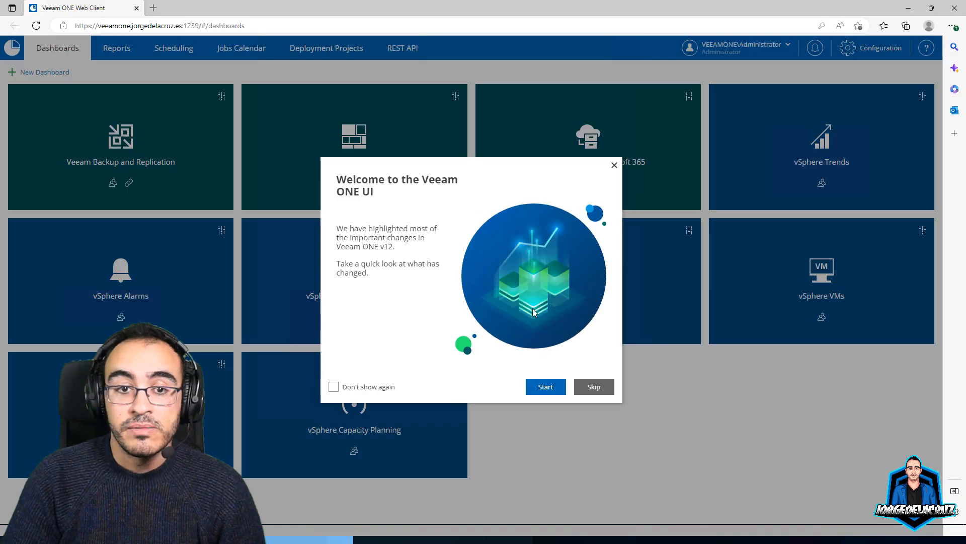
# Dismiss the welcome dialog, open the Microsoft 365 dashboard, and bring up the Protected Objects Overview widget's actions
pyautogui.click(615, 166)
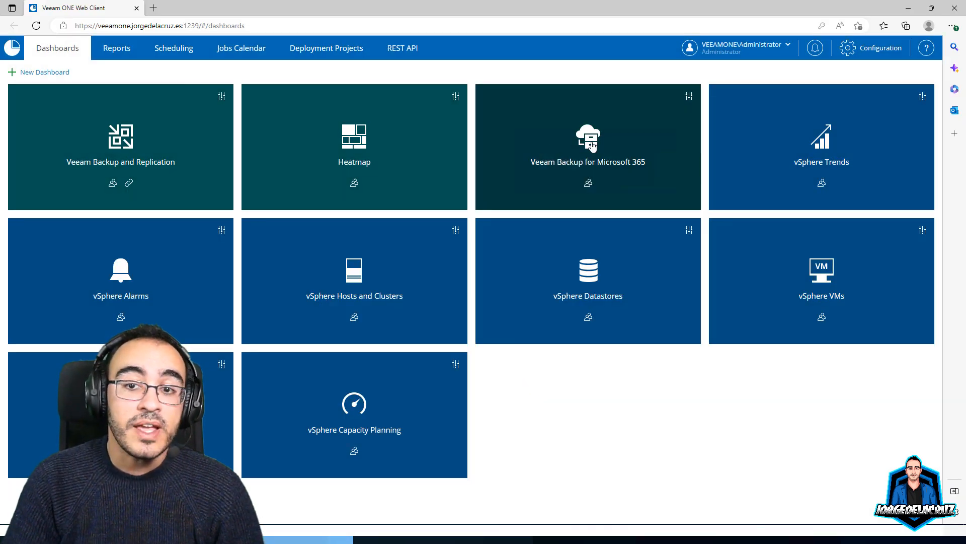
pyautogui.click(593, 146)
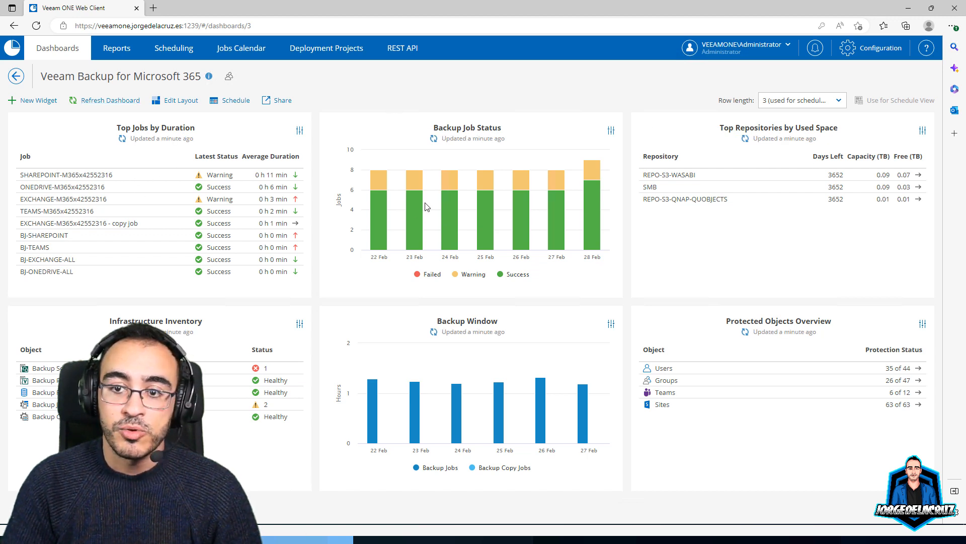
pyautogui.moveTo(450, 202)
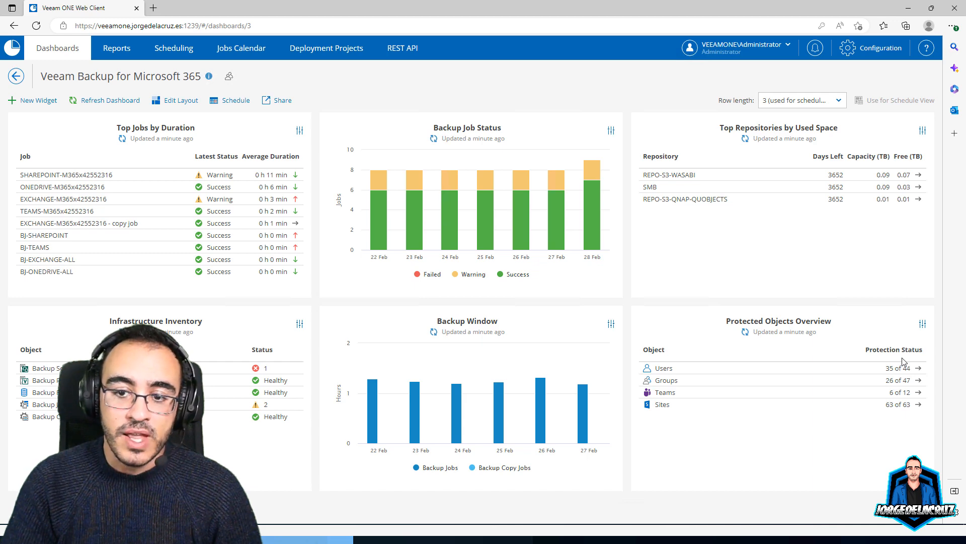
pyautogui.click(921, 326)
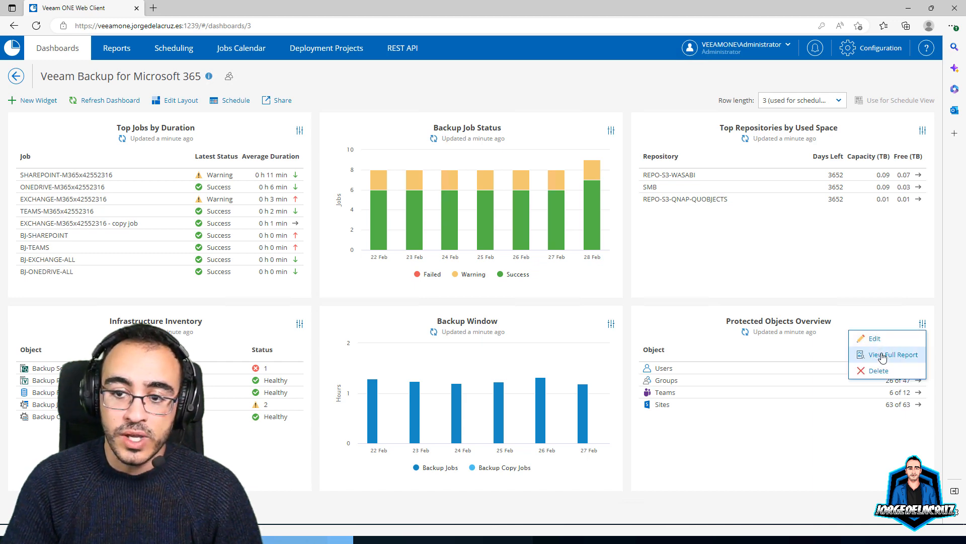
# Open the full Protected Objects report, set the RPO unit to Months, and include Sites and Teams
pyautogui.click(882, 356)
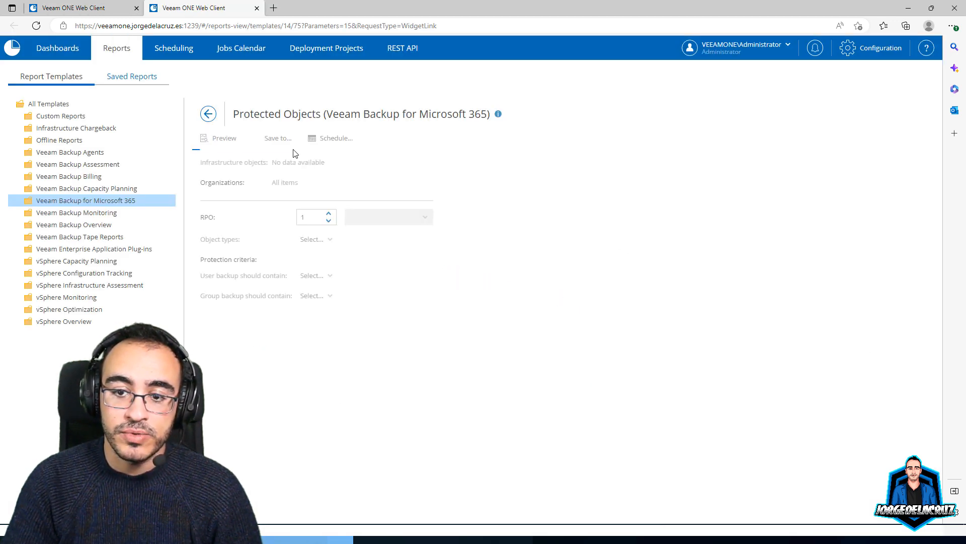
pyautogui.click(224, 138)
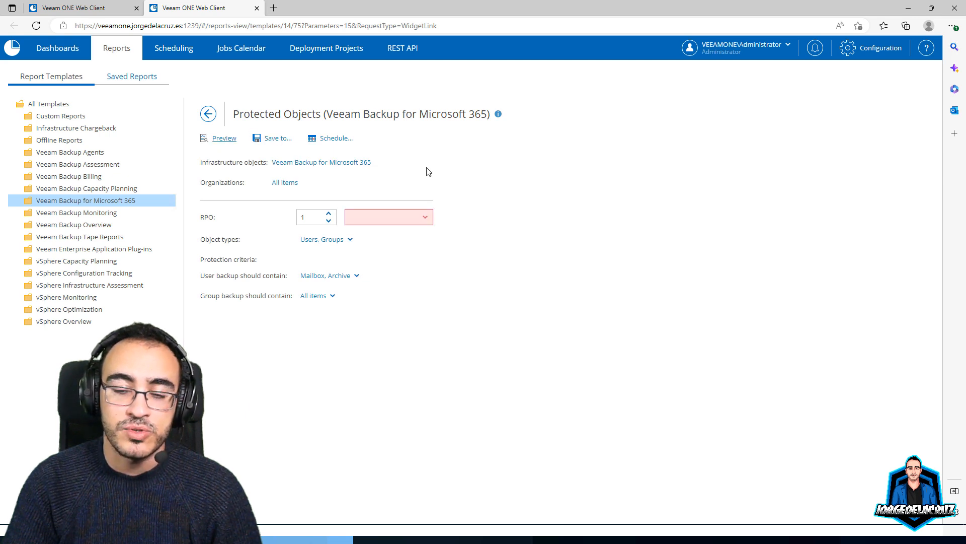
pyautogui.click(388, 223)
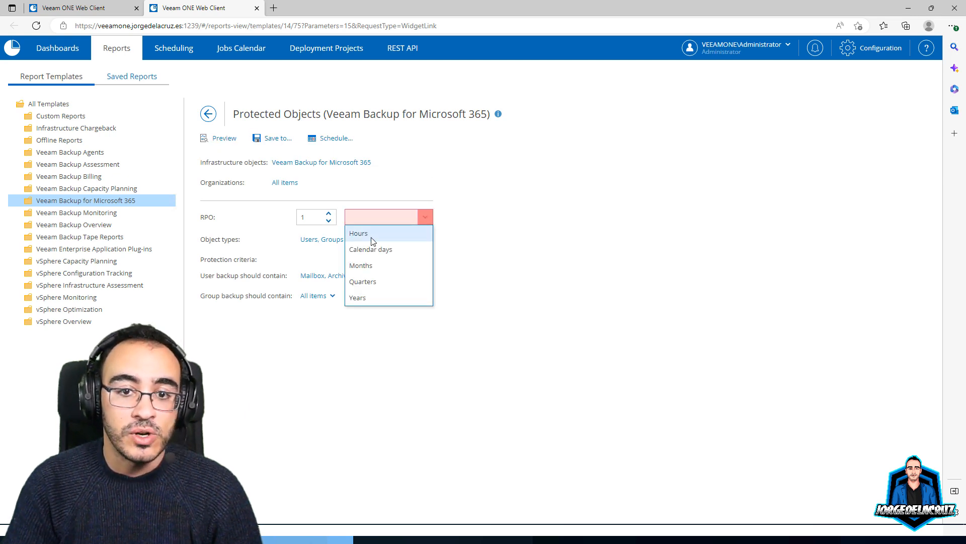
pyautogui.click(370, 264)
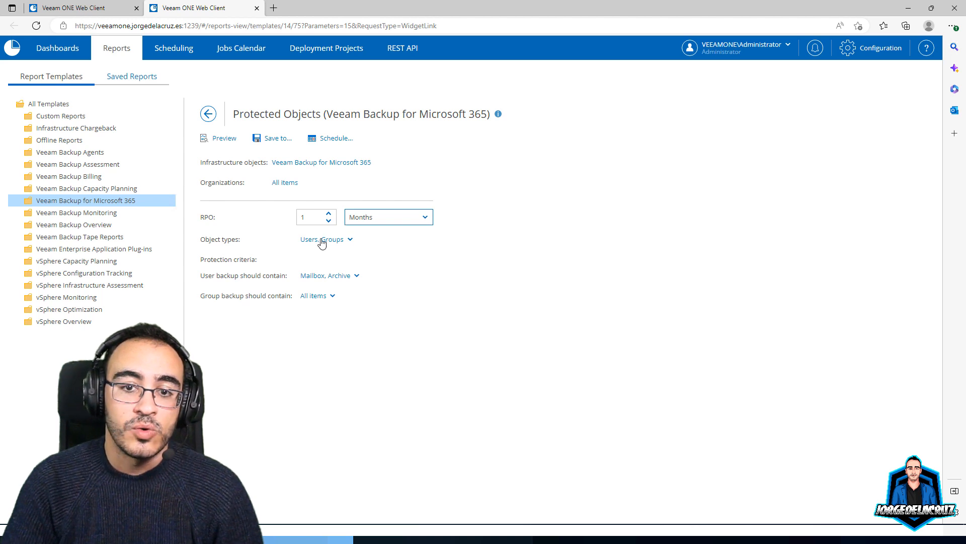
pyautogui.click(338, 242)
pyautogui.click(311, 293)
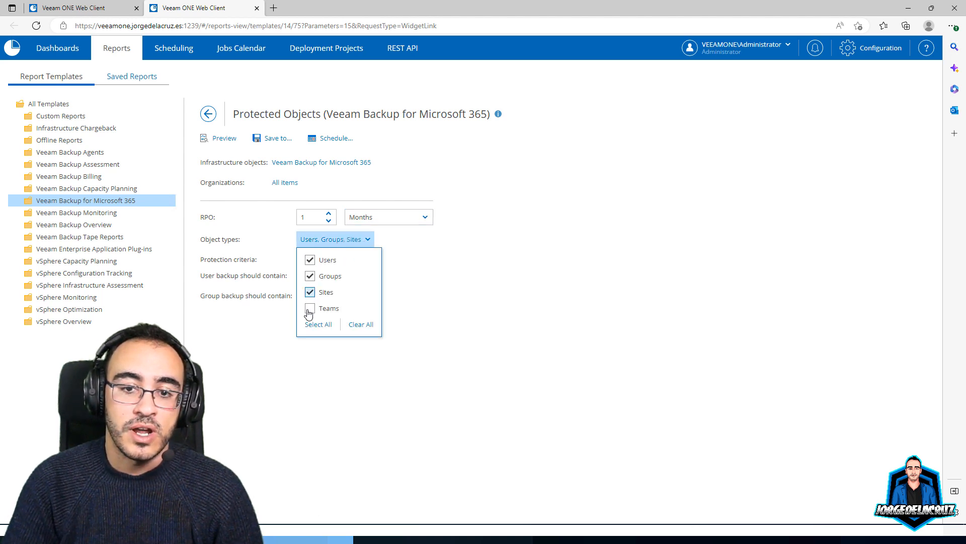
pyautogui.click(324, 310)
# Require OneDrive and Site but not Archive in user backups, then generate the report preview
pyautogui.click(334, 276)
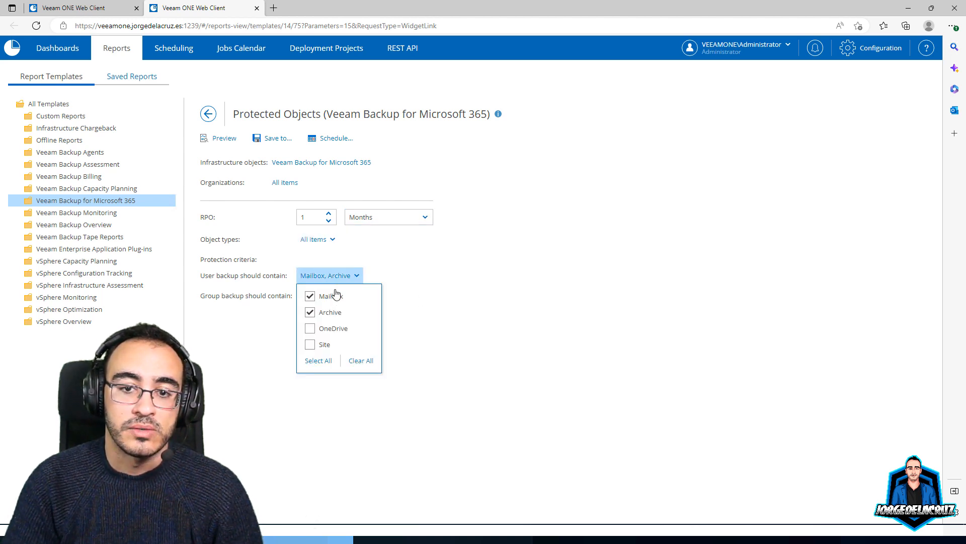
pyautogui.click(310, 329)
pyautogui.click(310, 345)
pyautogui.click(425, 308)
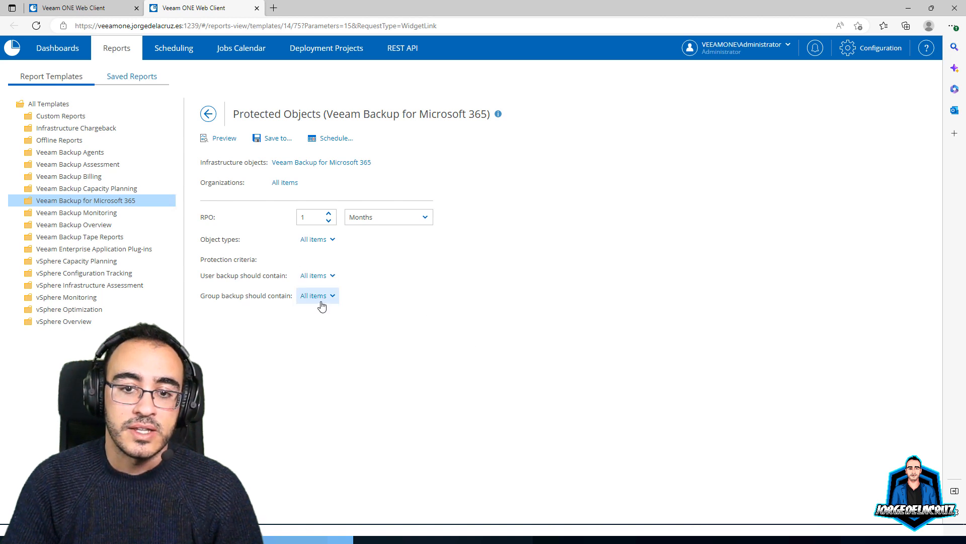
pyautogui.click(317, 296)
pyautogui.click(433, 296)
pyautogui.click(317, 277)
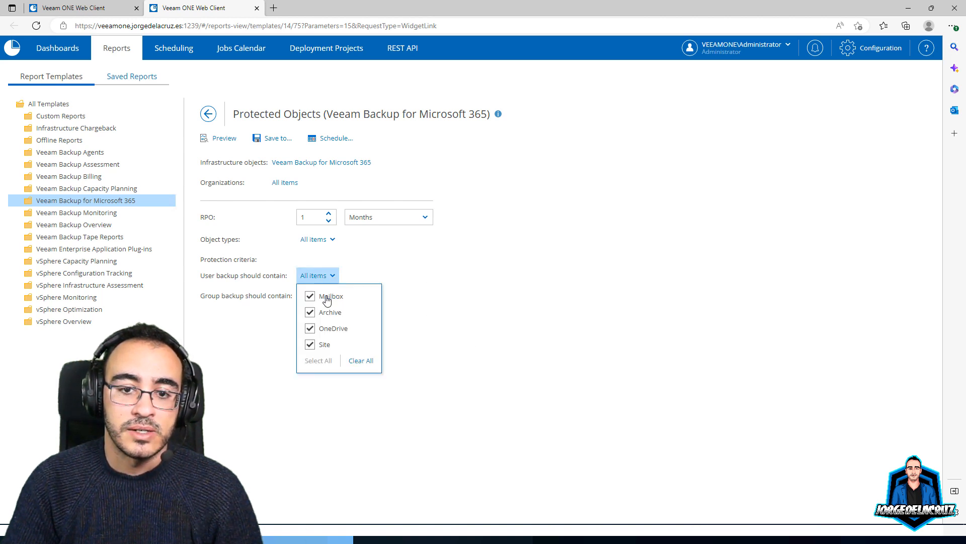
pyautogui.click(323, 312)
pyautogui.click(290, 169)
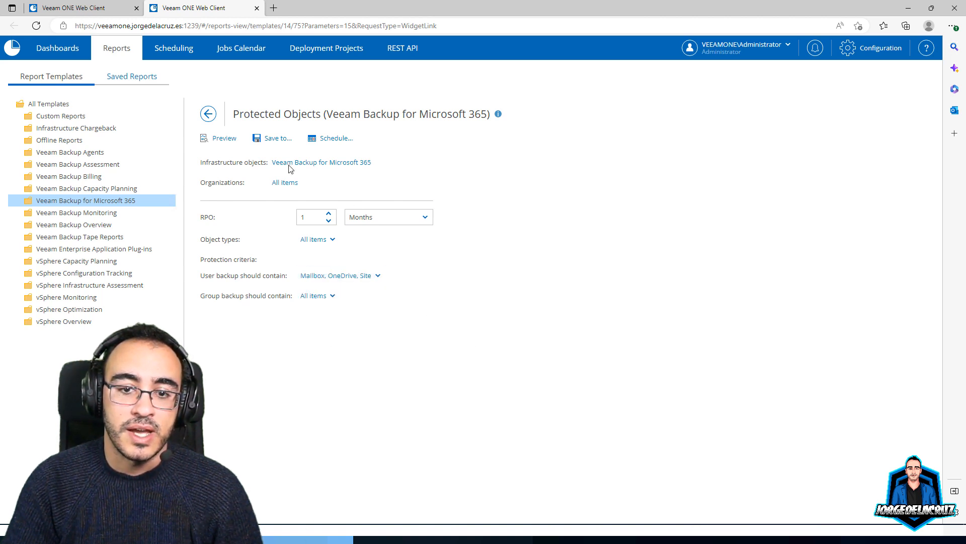
pyautogui.click(220, 139)
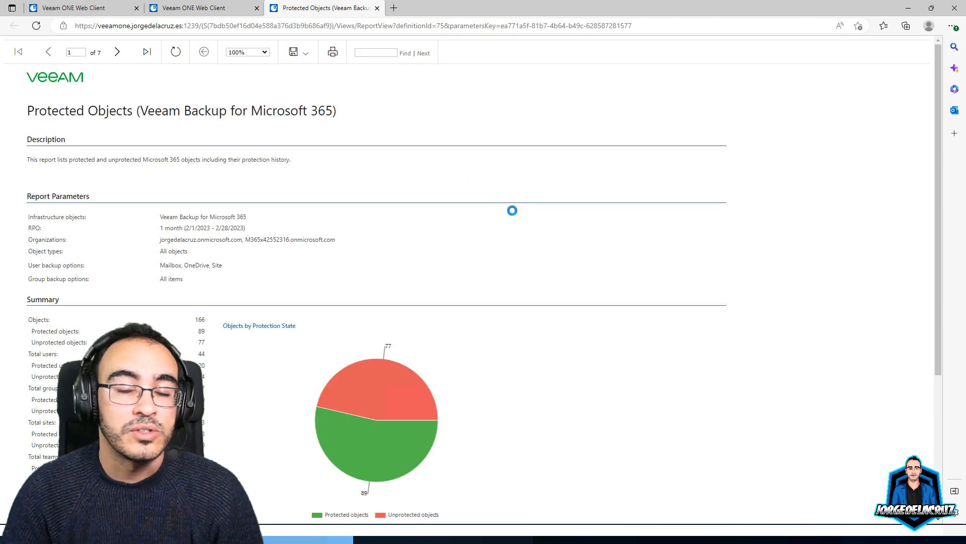
# Scroll the report and review last archive and site backup dates on page 2
pyautogui.scroll(-1, 442, 298)
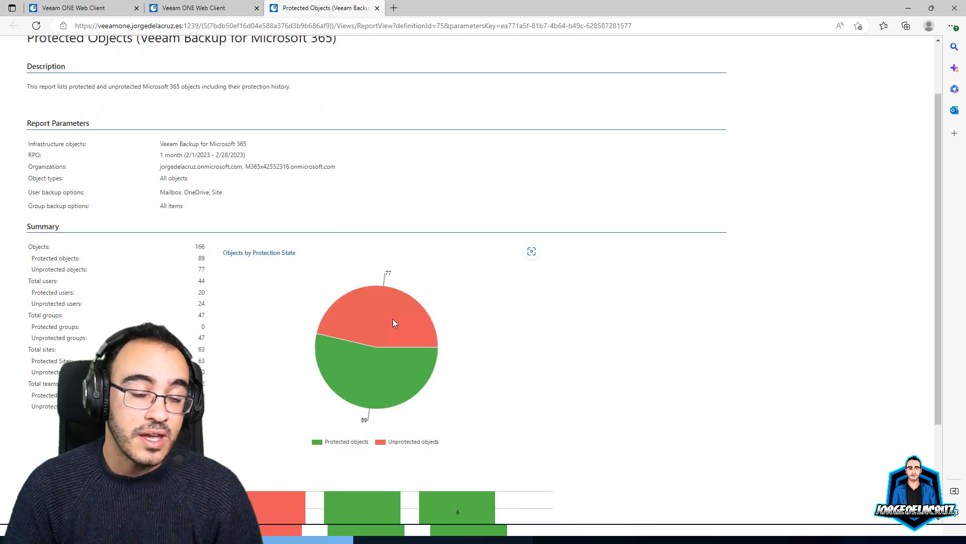
pyautogui.scroll(-2, 392, 322)
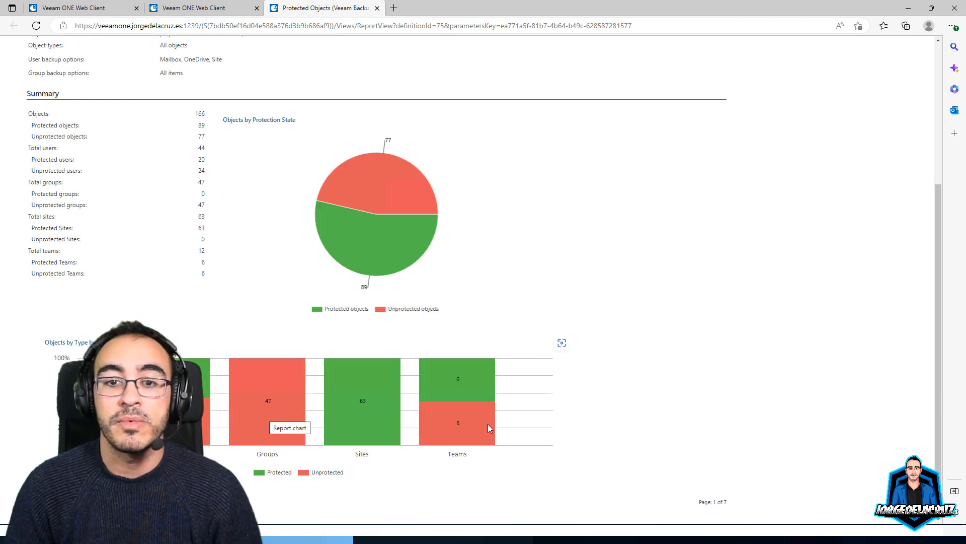
pyautogui.scroll(3, 317, 371)
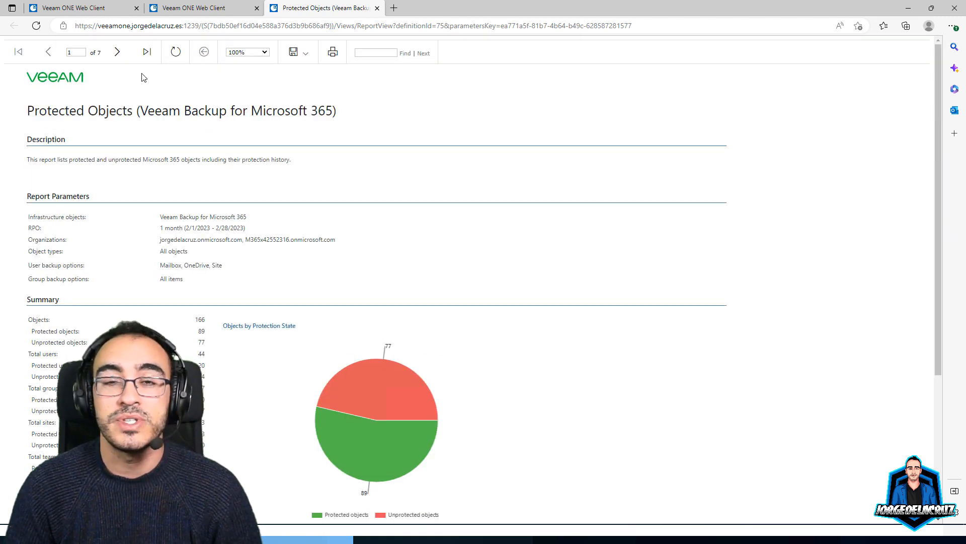
pyautogui.click(115, 54)
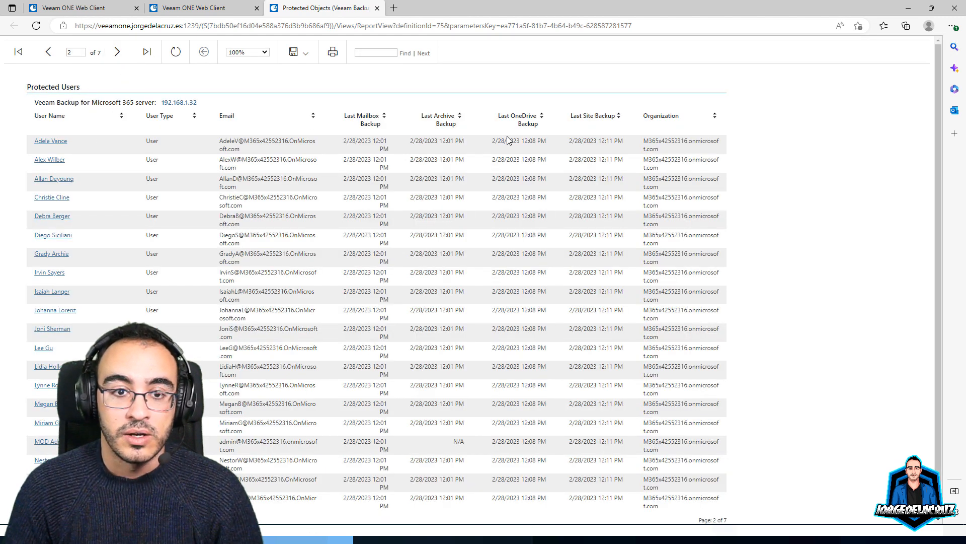
pyautogui.moveTo(419, 142); pyautogui.dragTo(454, 142)
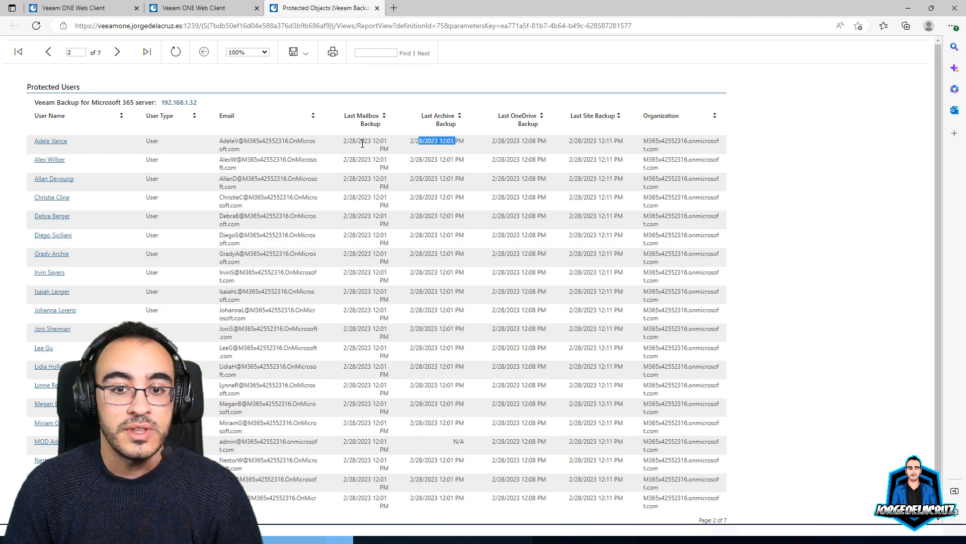
pyautogui.moveTo(359, 142); pyautogui.dragTo(385, 142)
pyautogui.moveTo(573, 141); pyautogui.dragTo(612, 139)
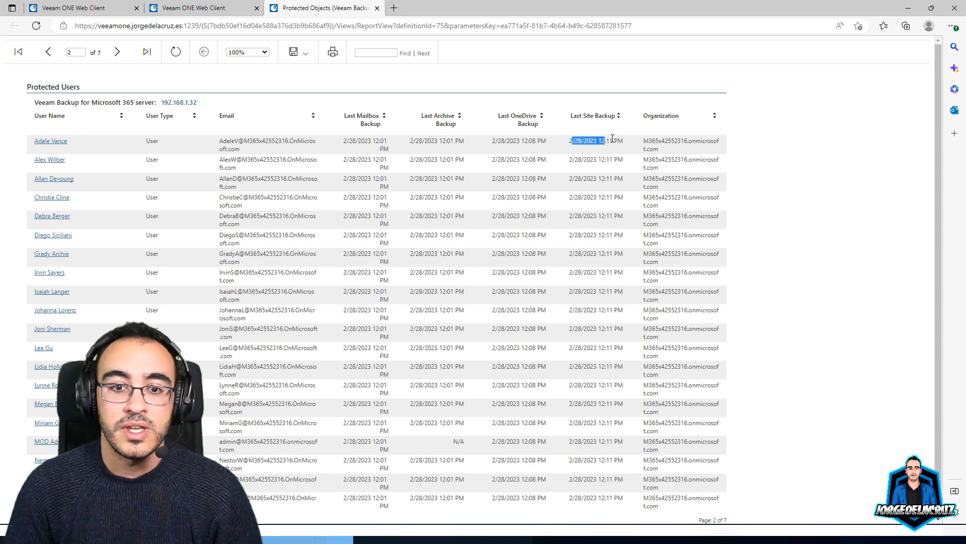
# Check last mailbox backup dates on the Unprotected Users page, then return to the report template
pyautogui.click(117, 52)
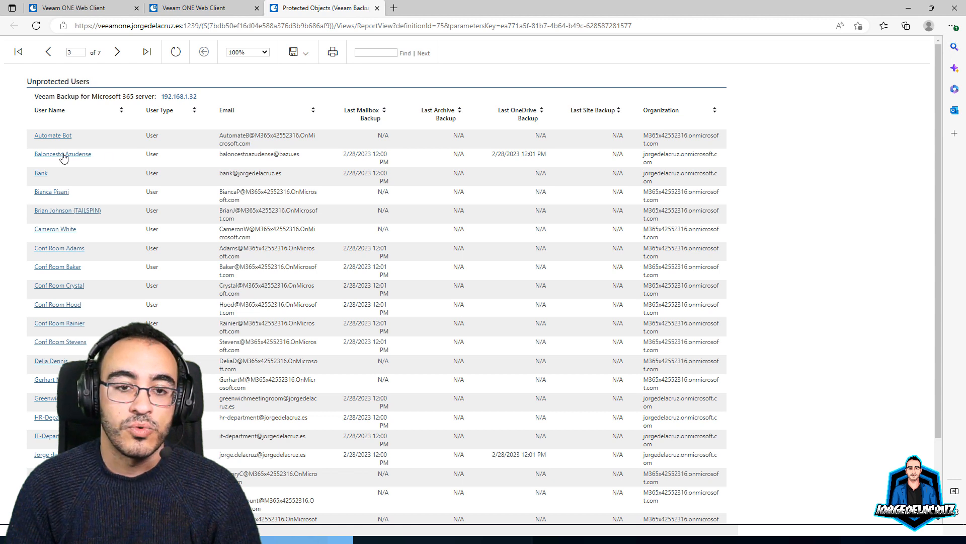
pyautogui.moveTo(346, 153); pyautogui.dragTo(389, 162)
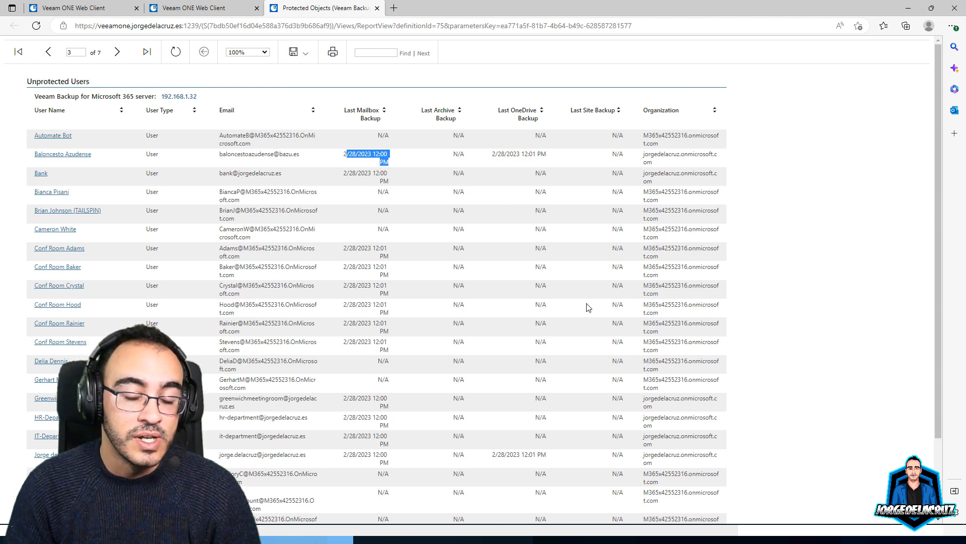
pyautogui.click(215, 8)
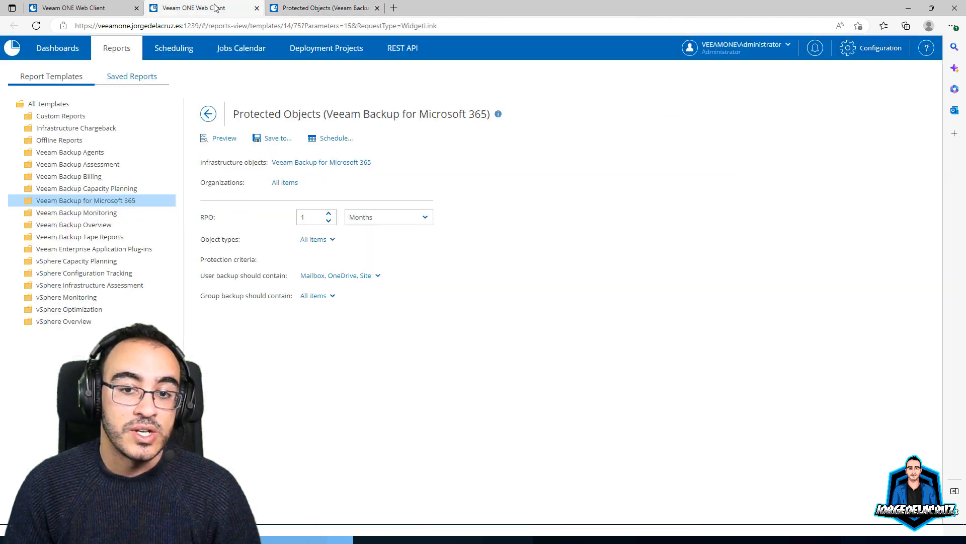
# Open the Backup SLA Compliance template from the Microsoft 365 reports and preview it
pyautogui.click(76, 202)
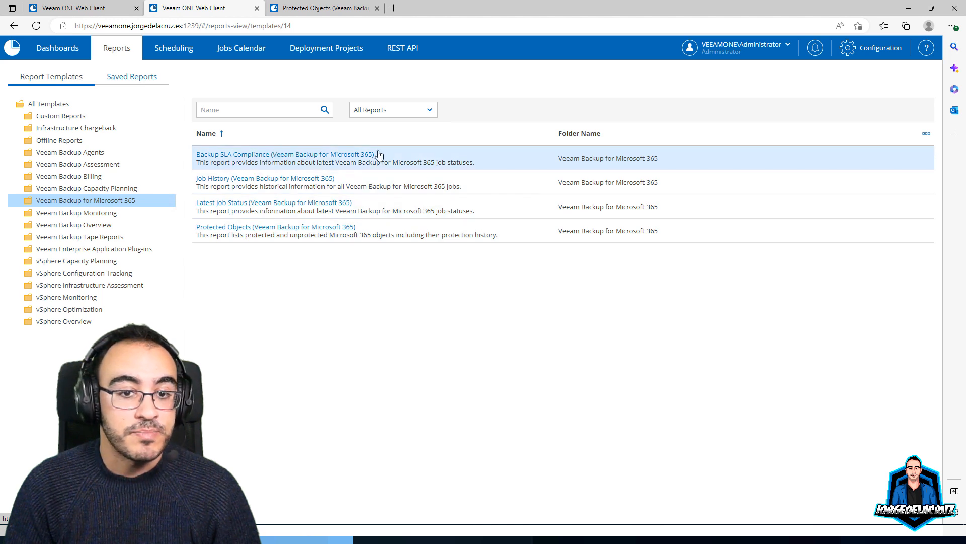
pyautogui.click(297, 156)
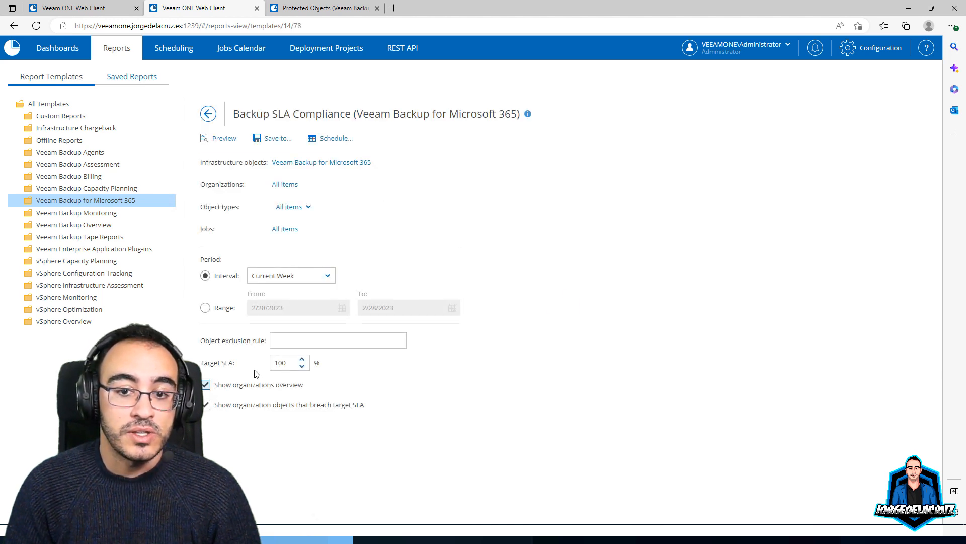
pyautogui.click(225, 139)
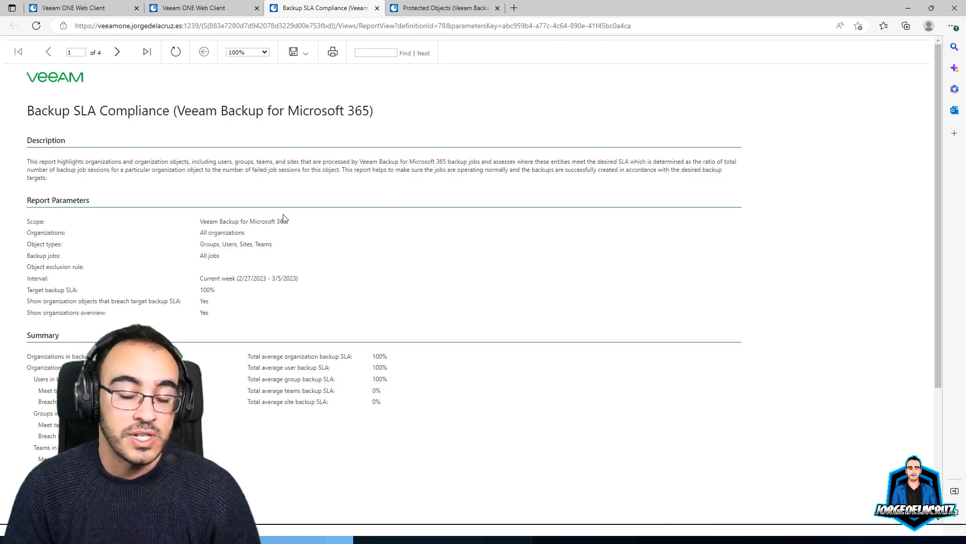
pyautogui.scroll(-3, 284, 219)
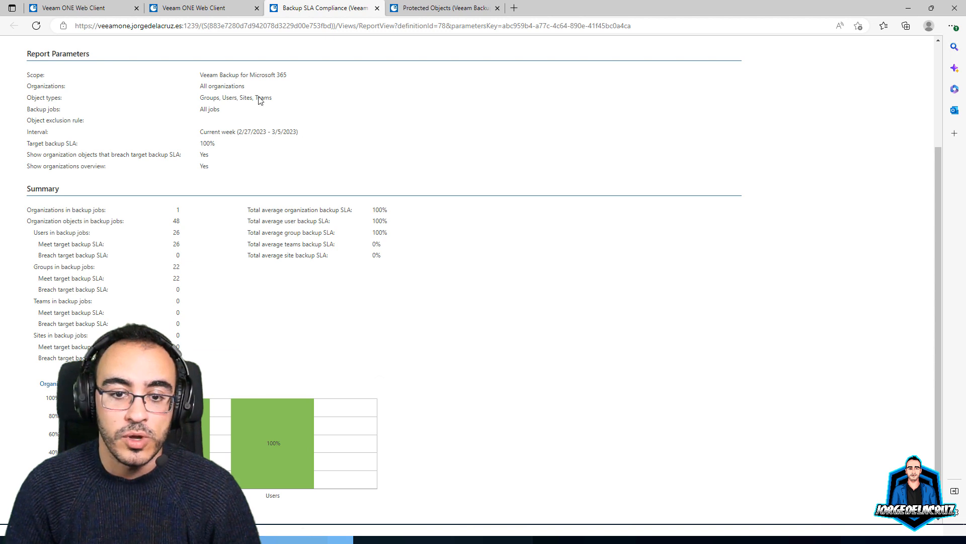
# Check the report's covered object types, revisit the generated SLA report, then return to the dashboard
pyautogui.click(201, 11)
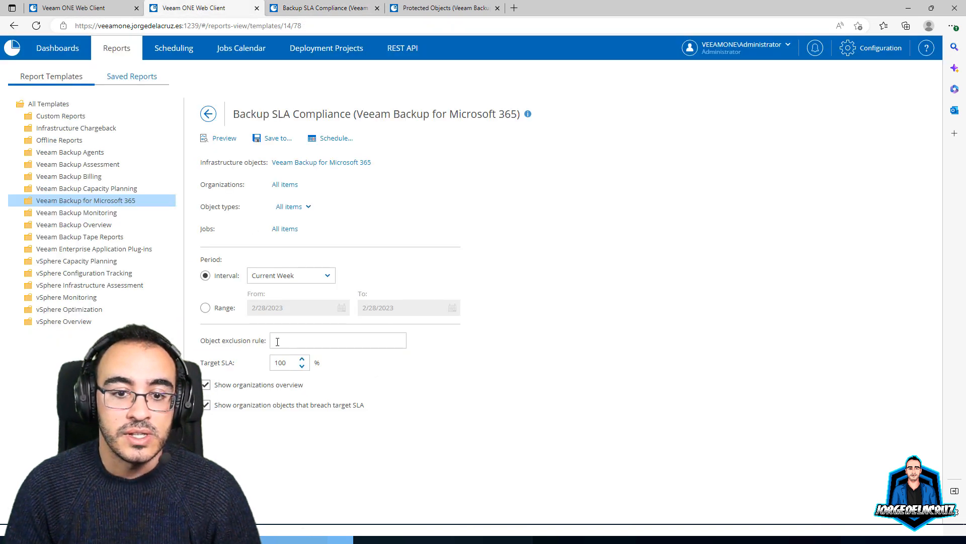
pyautogui.click(303, 209)
pyautogui.click(375, 226)
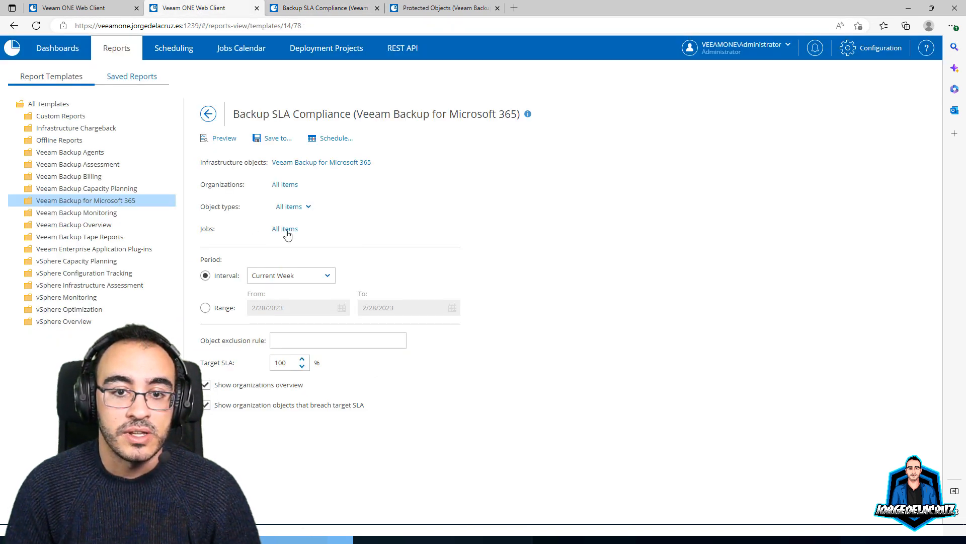
pyautogui.click(311, 9)
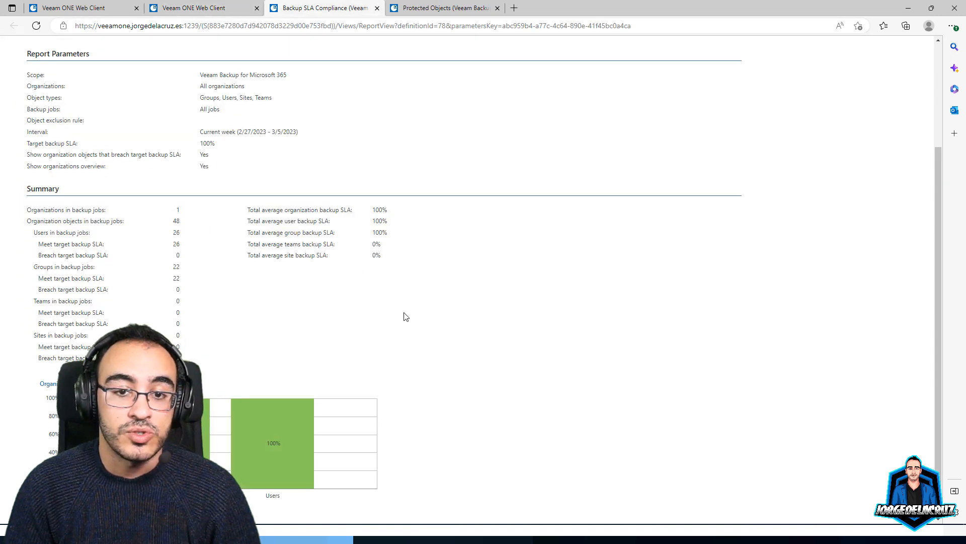
pyautogui.scroll(3, 403, 315)
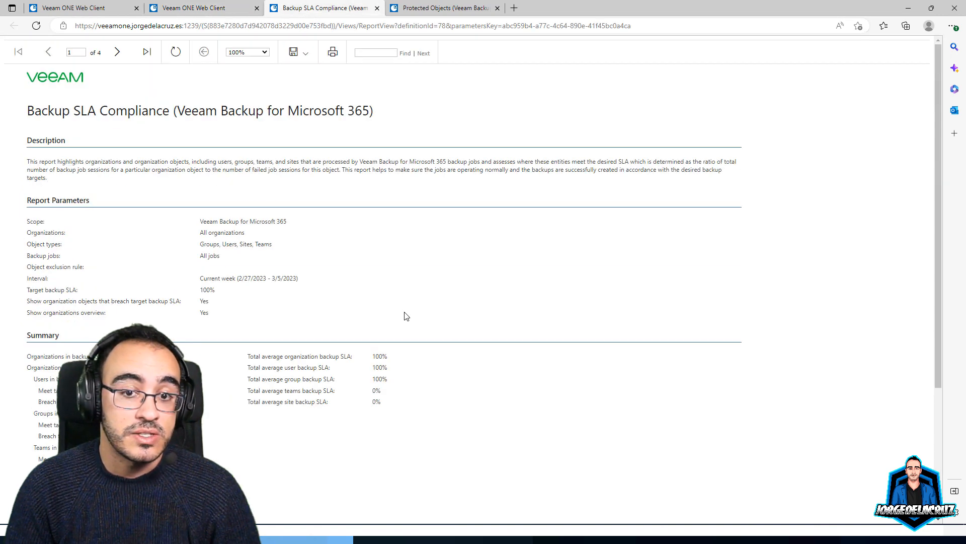
pyautogui.click(81, 8)
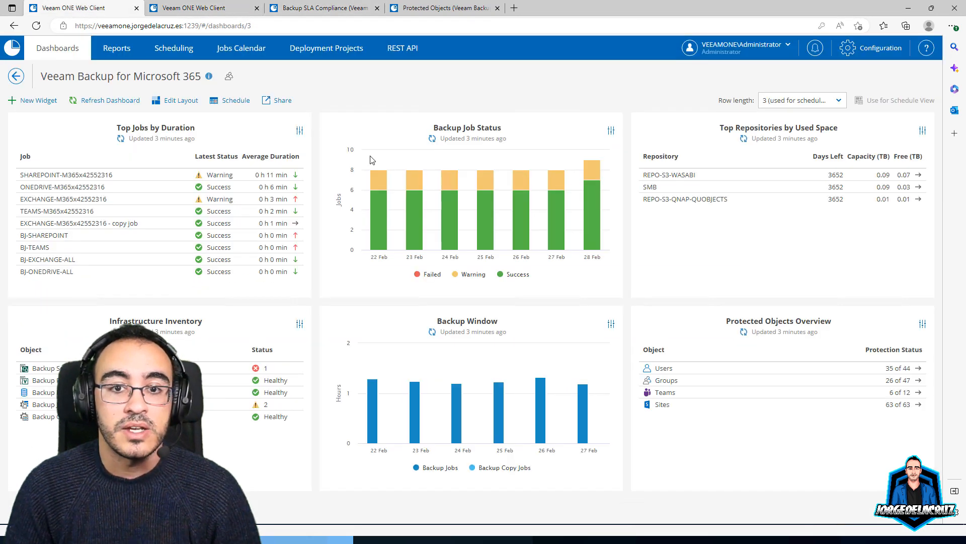
# Glance at the dashboard sharing options, then start editing the Backup Job Status widget
pyautogui.click(283, 101)
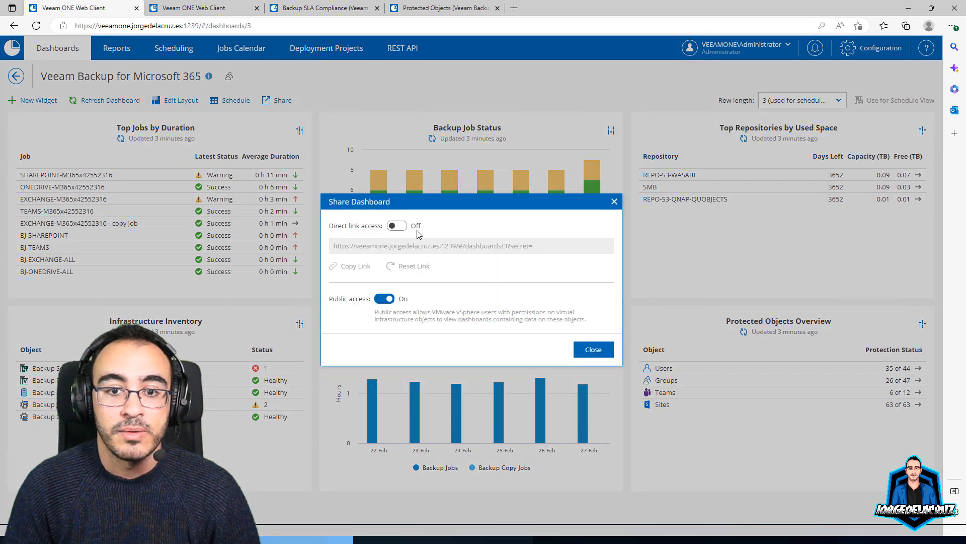
pyautogui.click(614, 201)
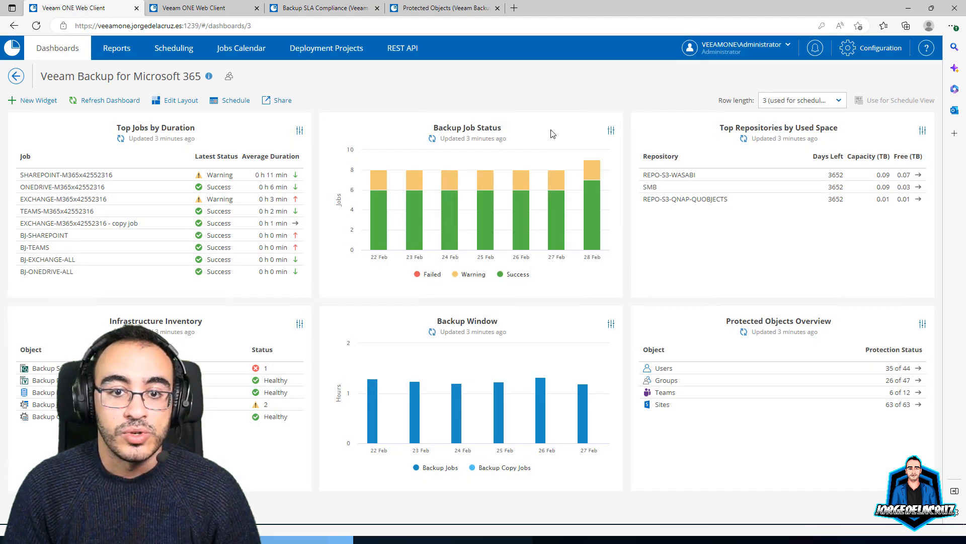
pyautogui.click(611, 132)
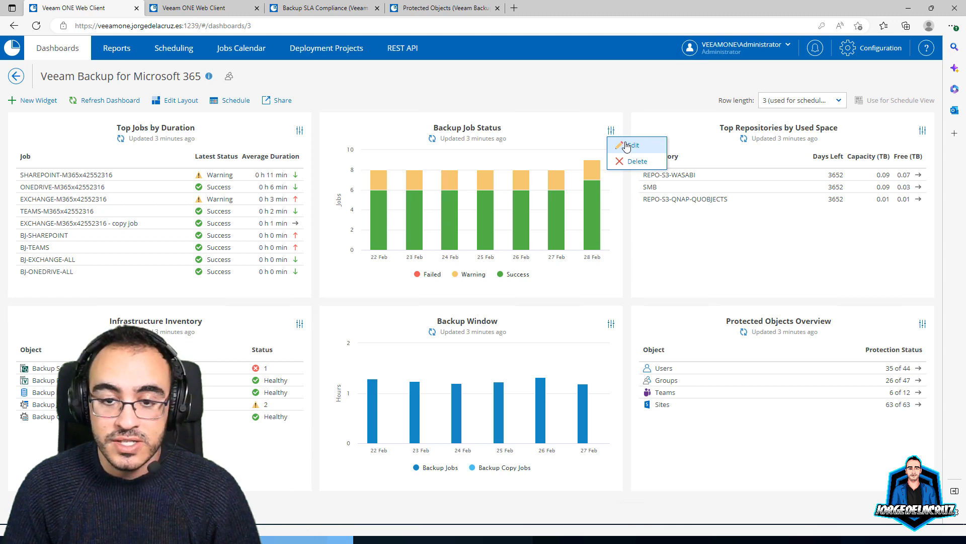
pyautogui.click(627, 146)
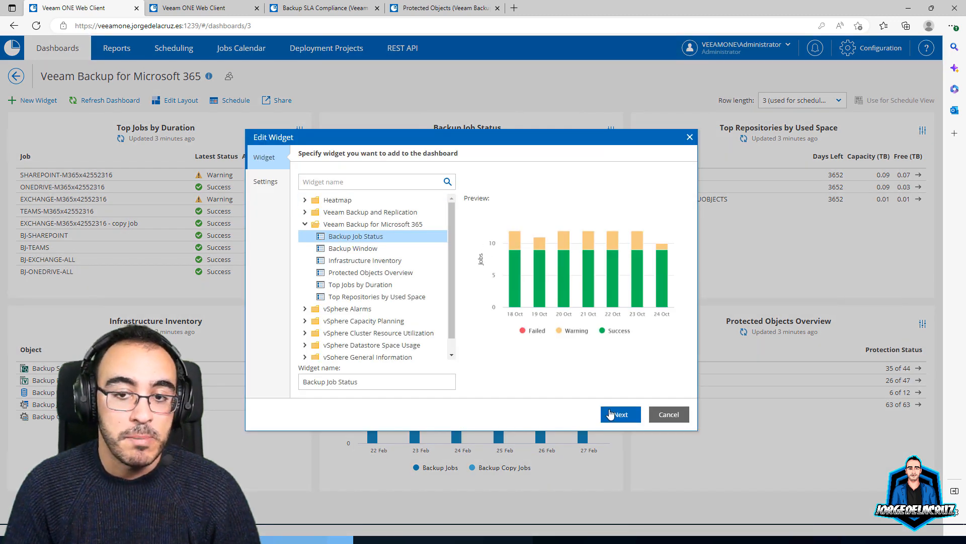
pyautogui.click(610, 413)
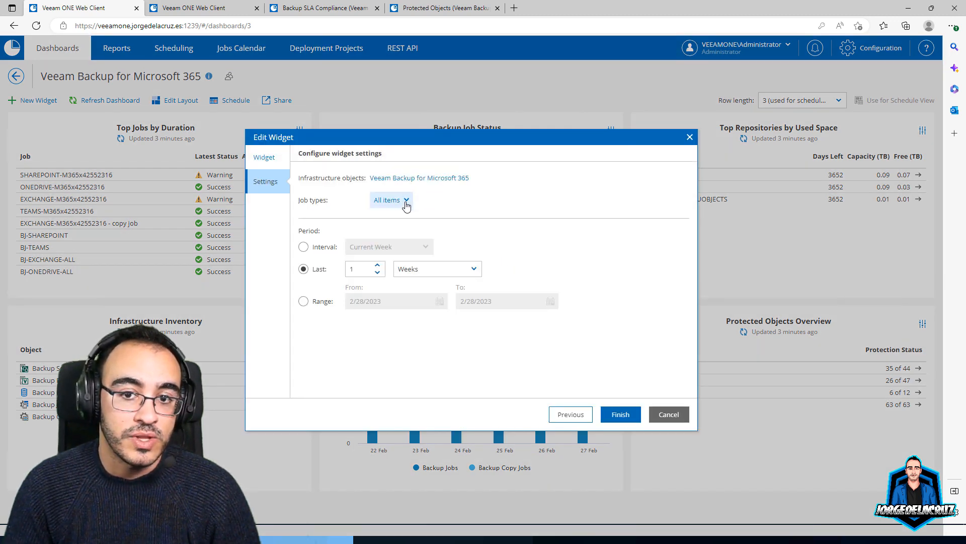
# Change the widget period to the last 1 Months and apply the settings
pyautogui.click(406, 201)
pyautogui.click(512, 211)
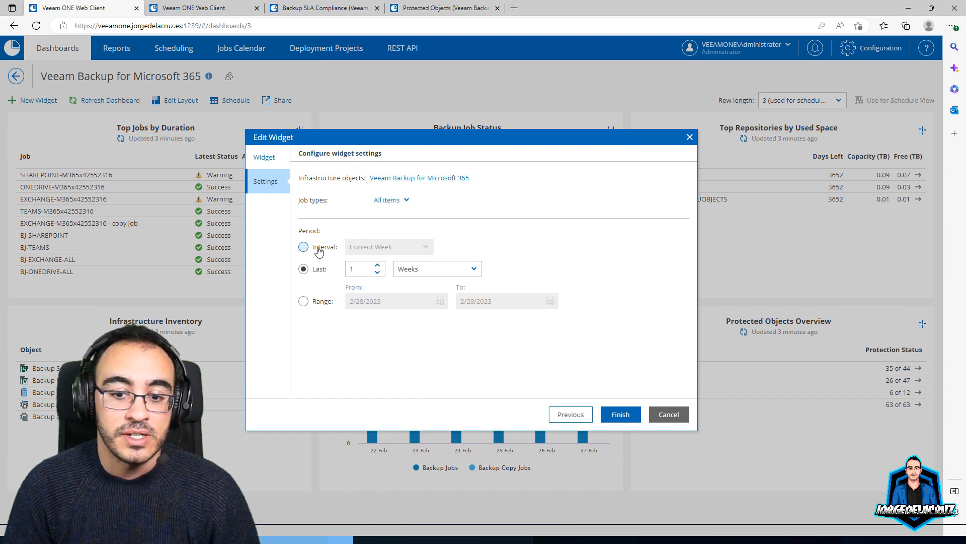
pyautogui.click(436, 270)
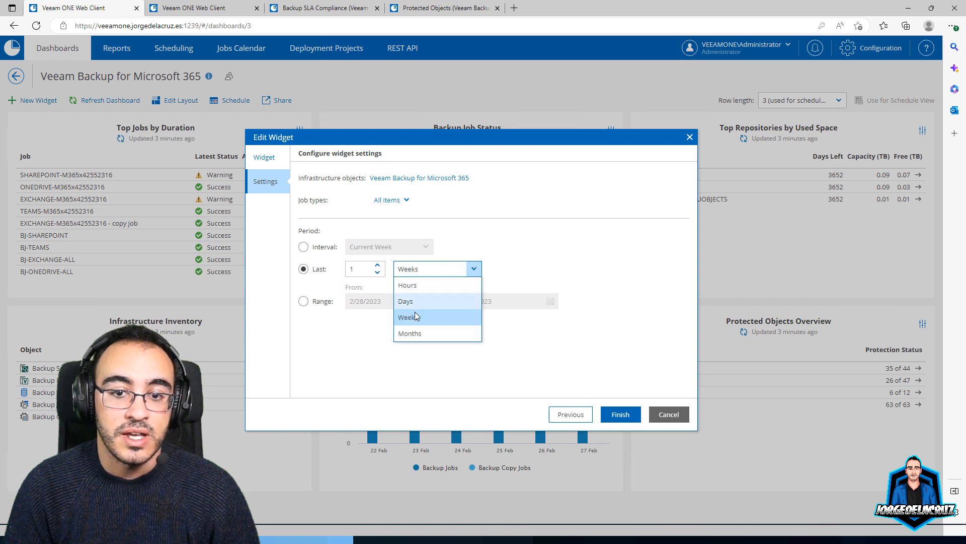
pyautogui.click(417, 333)
pyautogui.click(619, 414)
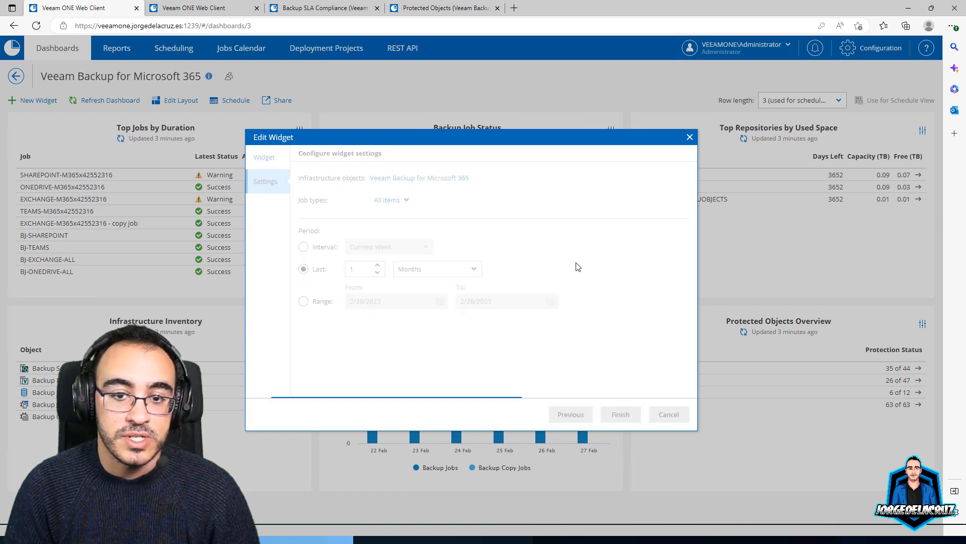